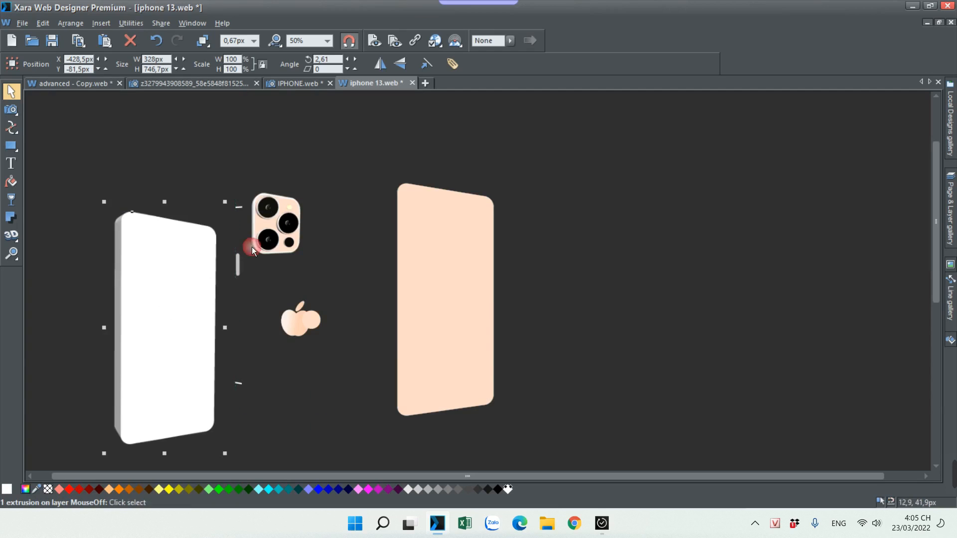
# - Move the finished phone's camera plate, one lens and the small sensor circle apart to examine how the camera module is built
pyautogui.moveTo(256, 222); pyautogui.dragTo(196, 164)
pyautogui.scroll(3, 265, 202)
pyautogui.moveTo(270, 214); pyautogui.dragTo(341, 155)
pyautogui.moveTo(283, 185); pyautogui.dragTo(429, 186)
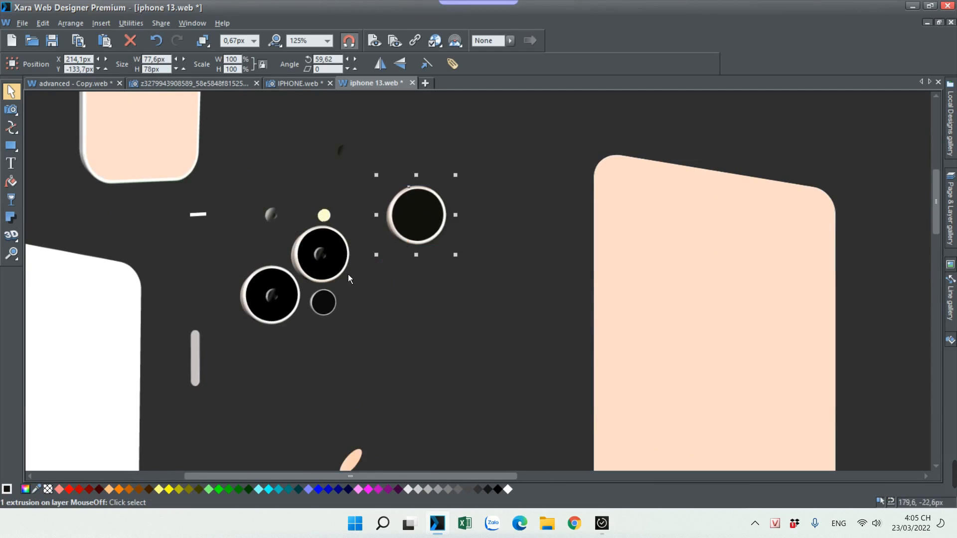
pyautogui.moveTo(319, 305); pyautogui.dragTo(428, 335)
pyautogui.scroll(-1, 428, 335)
# - Separate the overlapping ellipses and leaf shape that form the Apple logo to examine its construction
pyautogui.moveTo(335, 437); pyautogui.dragTo(271, 405)
pyautogui.scroll(-1, 334, 405)
pyautogui.moveTo(335, 406); pyautogui.dragTo(279, 426)
pyautogui.scroll(-1, 366, 384)
pyautogui.moveTo(345, 331); pyautogui.dragTo(358, 389)
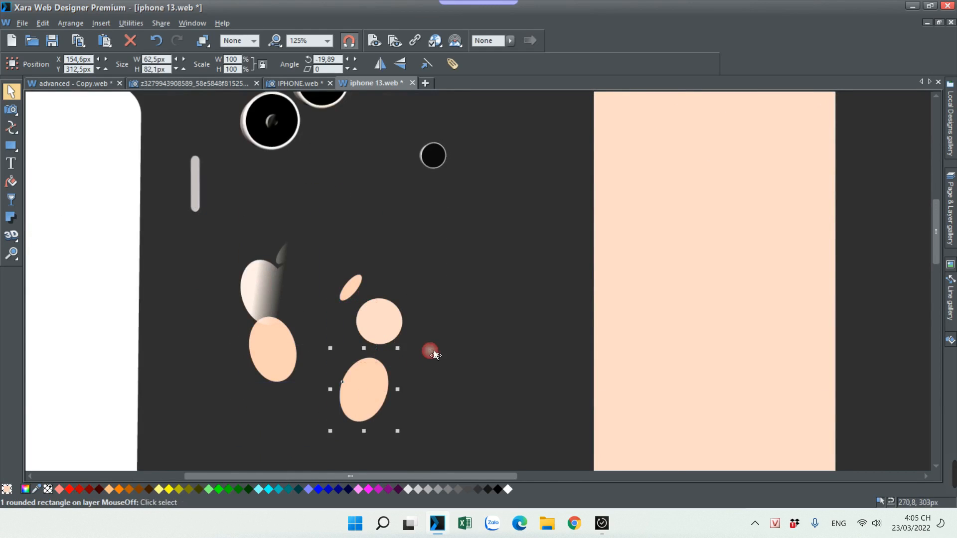
pyautogui.scroll(-2, 432, 351)
pyautogui.click(449, 338)
pyautogui.scroll(-1, 437, 342)
pyautogui.scroll(-1, 416, 350)
pyautogui.scroll(1, 417, 350)
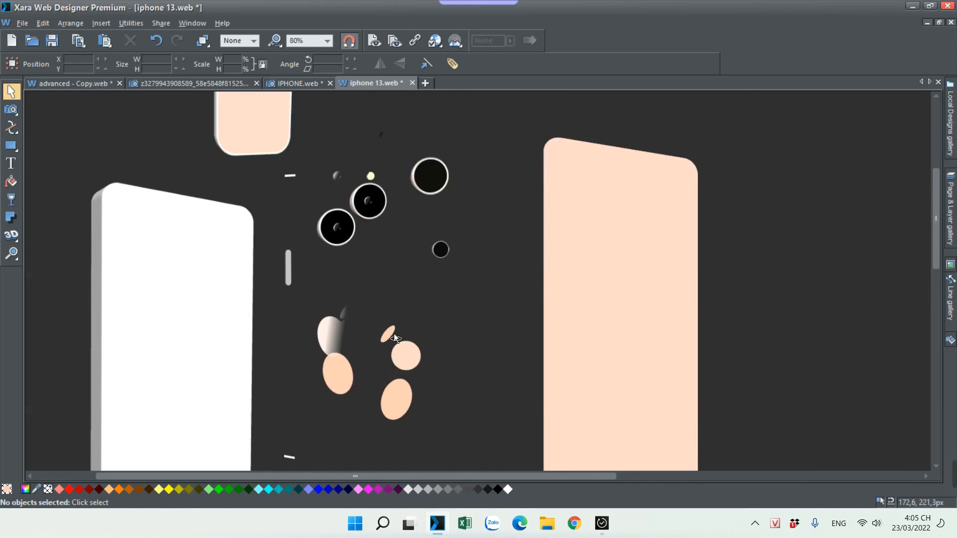
pyautogui.scroll(-2, 393, 333)
# - Undo all the moves of the camera, logo and body pieces to reassemble the finished phone
pyautogui.hotkey('ctrl', 'z')
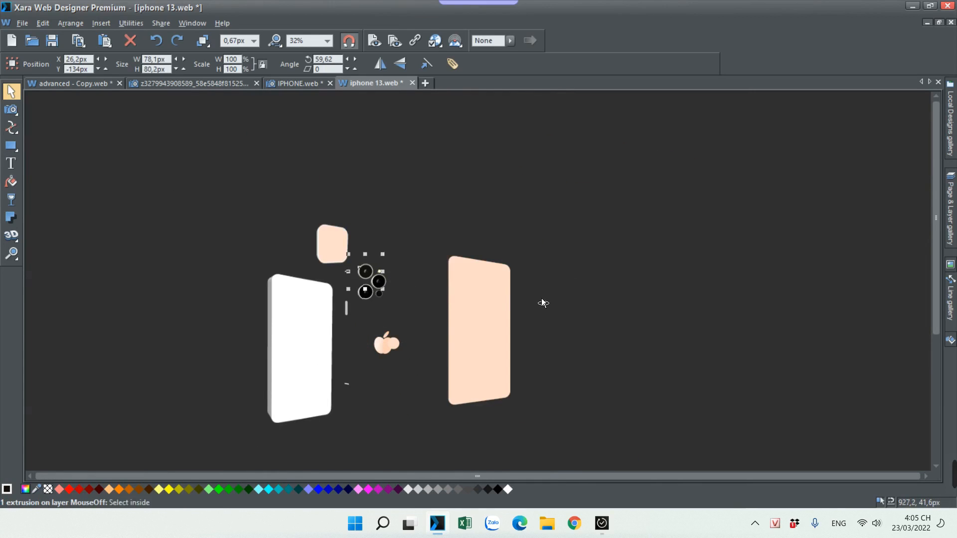
pyautogui.hotkey('ctrl', 'z')
pyautogui.hotkey('ctrl', 'z')
pyautogui.hotkey('ctrl', 'z')
pyautogui.scroll(1, 442, 330)
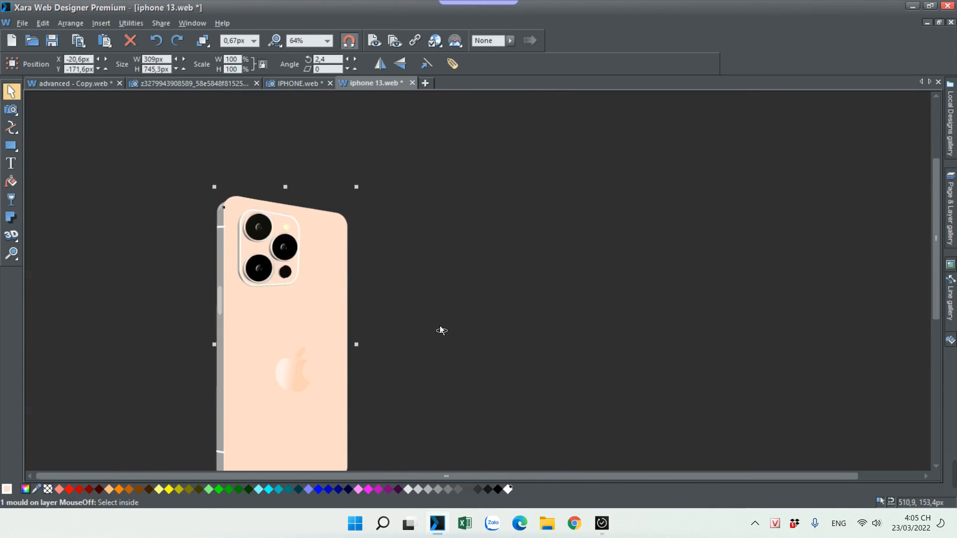
pyautogui.scroll(-1, 441, 330)
pyautogui.click(458, 310)
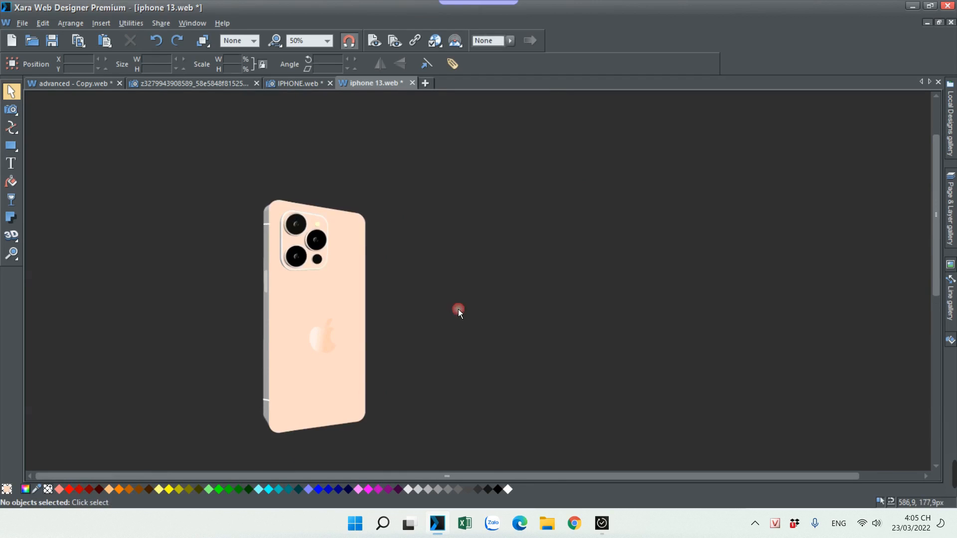
# - Create a rounded rectangle about 340 × 672 px beside the finished phone and reduce its corner curvature to about 0.07
pyautogui.click(11, 145)
pyautogui.moveTo(411, 213); pyautogui.dragTo(517, 423)
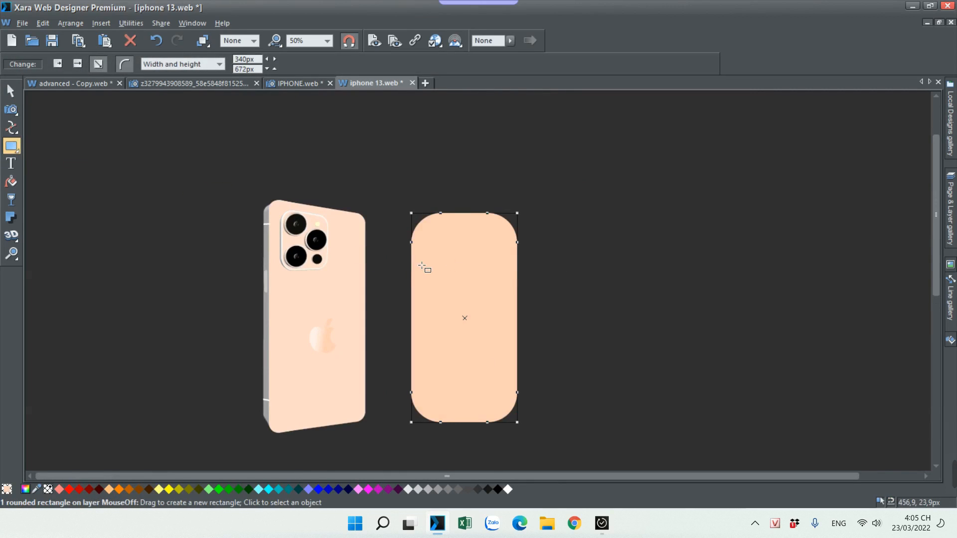
pyautogui.scroll(2, 424, 268)
pyautogui.moveTo(418, 238); pyautogui.dragTo(415, 206)
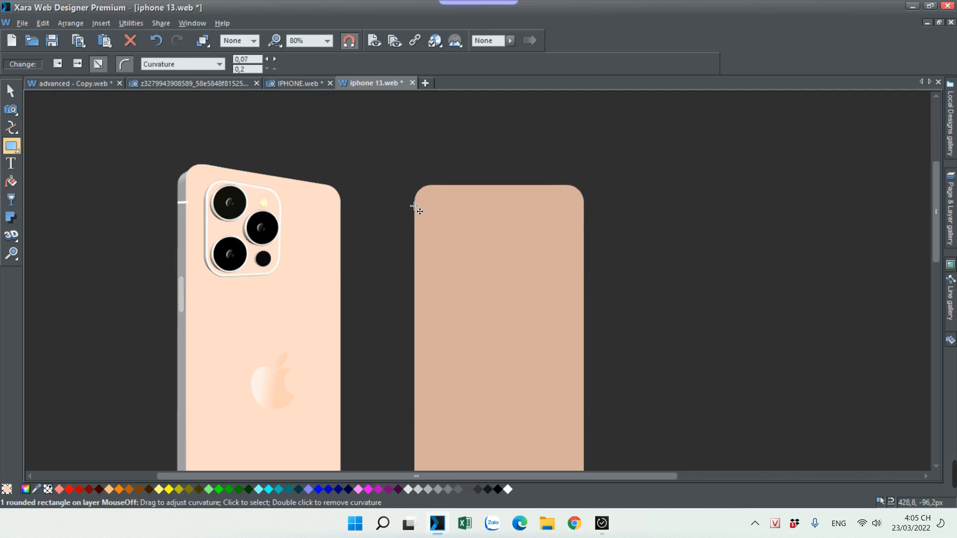
# - Extrude the rounded rectangle into a 3D block and rotate it slightly so its left side shows
pyautogui.click(11, 91)
pyautogui.scroll(-2, 219, 205)
pyautogui.moveTo(424, 303); pyautogui.dragTo(358, 266)
pyautogui.click(11, 235)
pyautogui.click(374, 282)
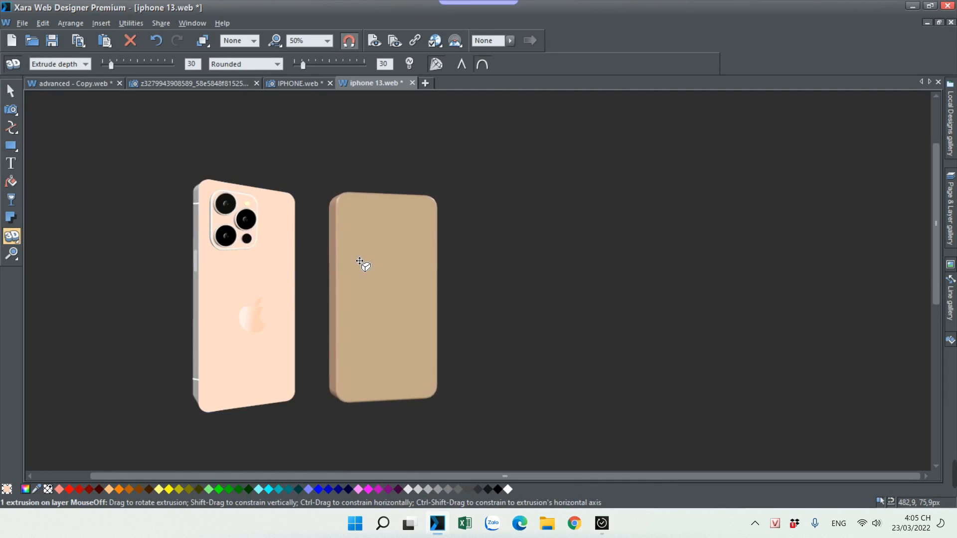
pyautogui.scroll(-1, 436, 301)
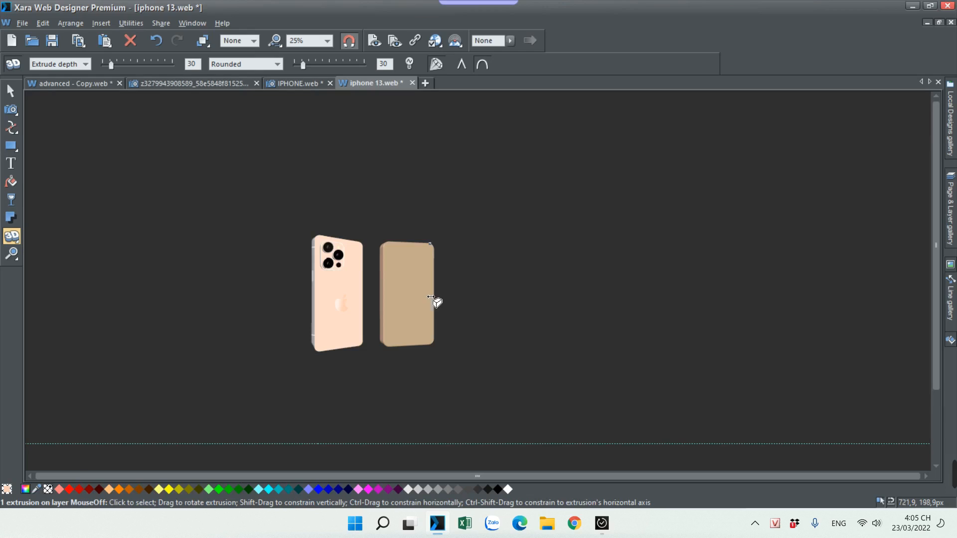
pyautogui.scroll(1, 436, 301)
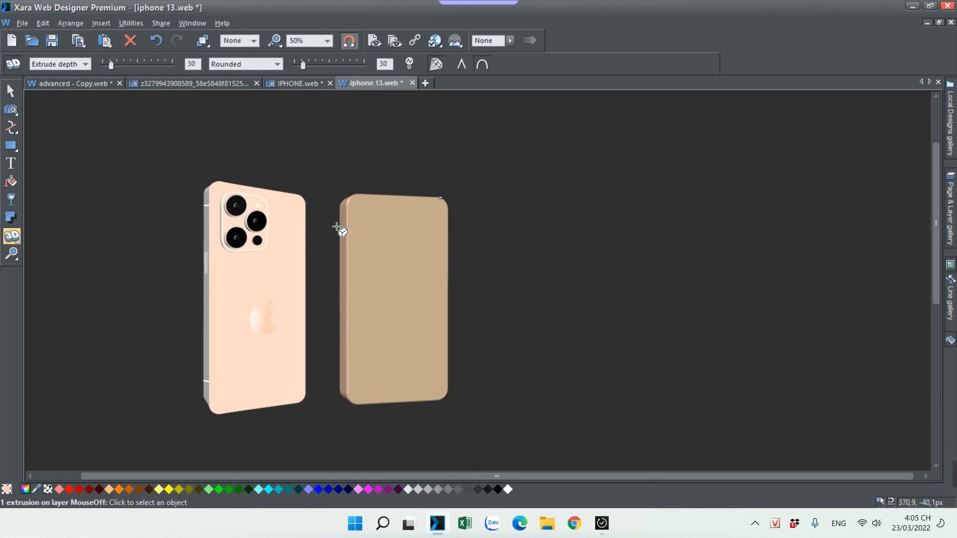
# - Change the 3D block's local fill color to white
pyautogui.click(25, 489)
pyautogui.moveTo(518, 222); pyautogui.dragTo(484, 166)
pyautogui.click(486, 173)
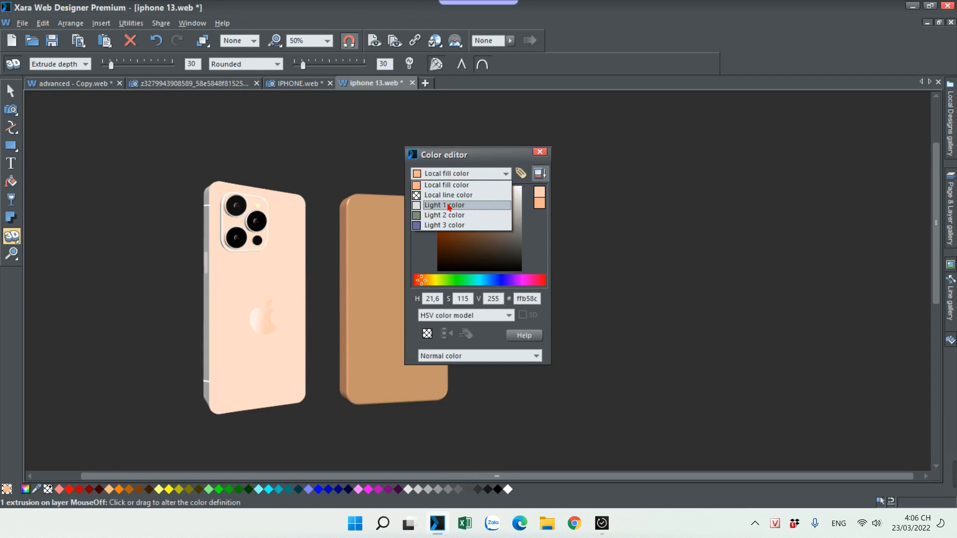
pyautogui.click(441, 186)
pyautogui.moveTo(464, 224); pyautogui.dragTo(524, 185)
pyautogui.click(536, 155)
pyautogui.click(539, 151)
# - Set the 3D block's bevel size to 1 and shift the block further from the finished phone
pyautogui.scroll(1, 386, 255)
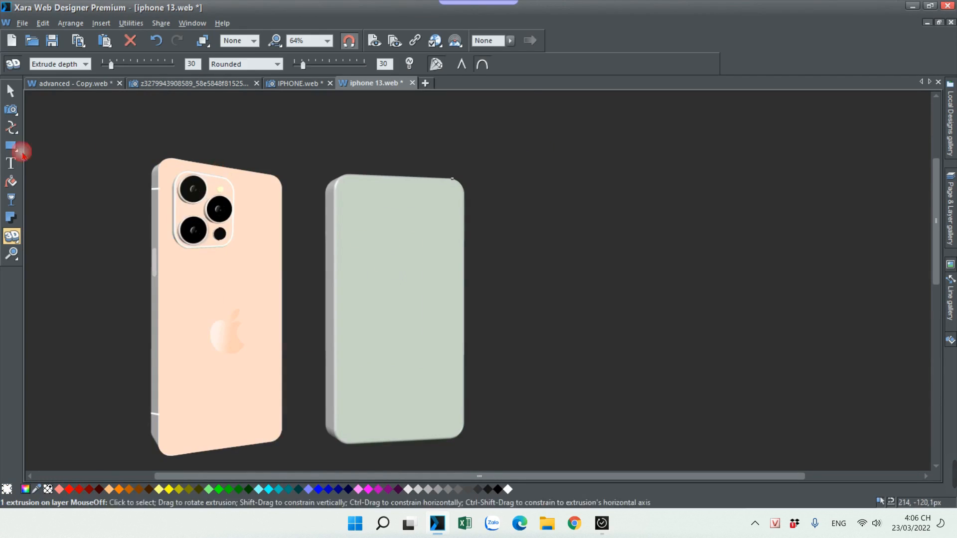
pyautogui.moveTo(301, 69); pyautogui.dragTo(295, 67)
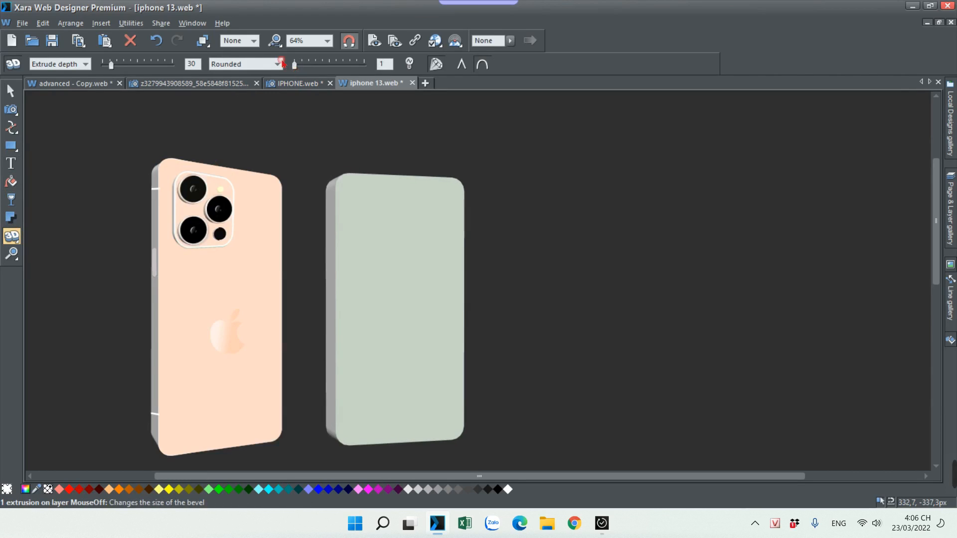
pyautogui.click(11, 91)
pyautogui.moveTo(449, 259); pyautogui.dragTo(485, 259)
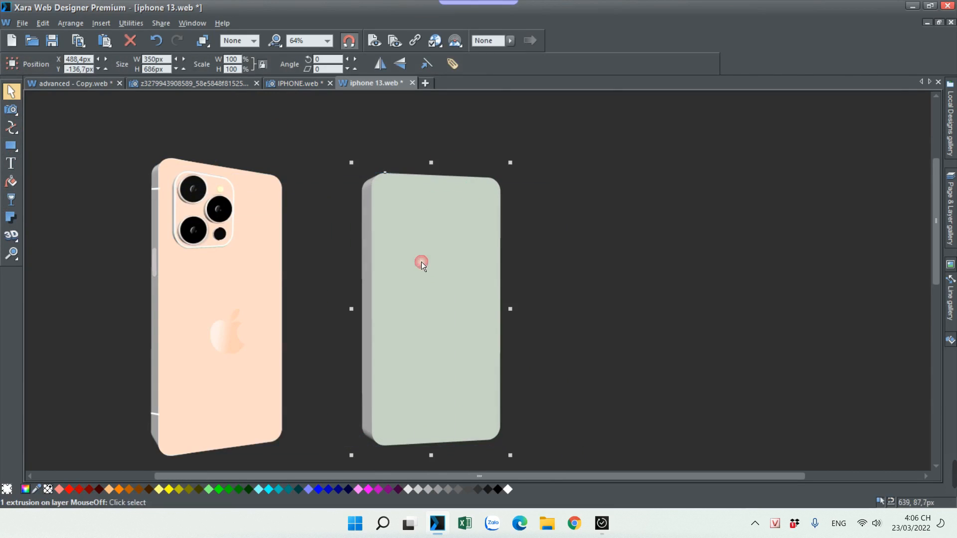
# - Duplicate the 3D block and place the copy to its right, overlapping the original
pyautogui.moveTo(421, 263); pyautogui.dragTo(499, 267)
pyautogui.scroll(-2, 232, 236)
pyautogui.scroll(3, 356, 265)
pyautogui.moveTo(404, 278); pyautogui.dragTo(455, 297)
pyautogui.scroll(-2, 483, 285)
pyautogui.scroll(1, 348, 297)
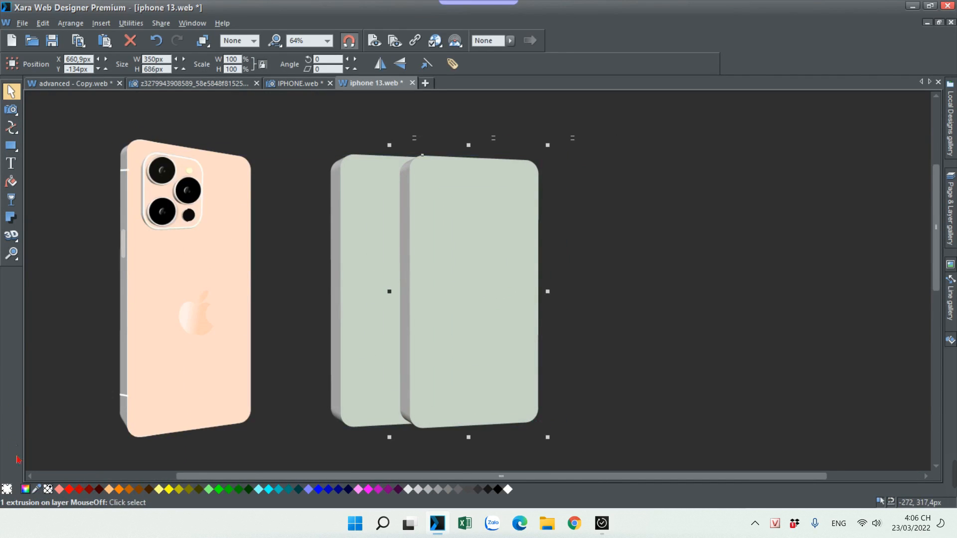
# - Remove the 3D extrusion from the copied block to get back a flat white rounded rectangle
pyautogui.click(27, 490)
pyautogui.click(543, 154)
pyautogui.click(11, 236)
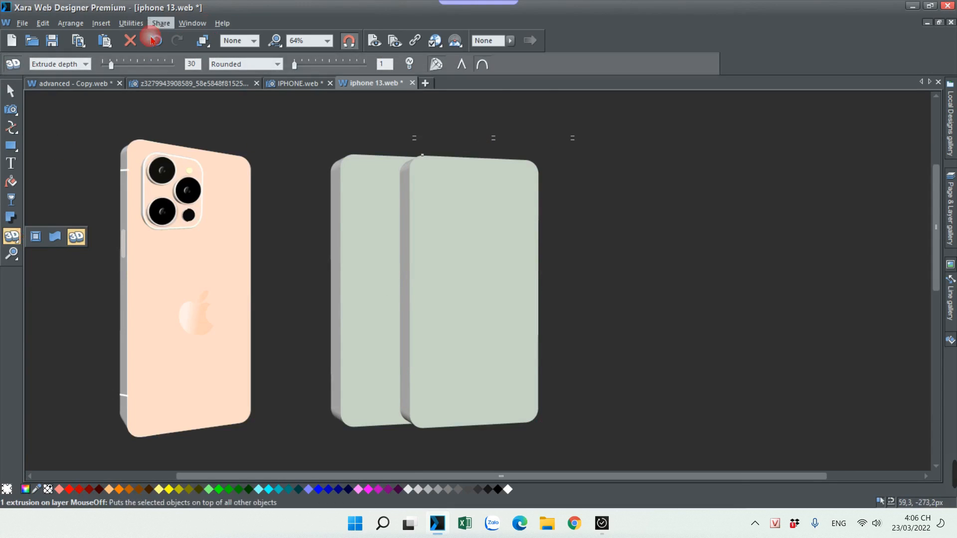
pyautogui.click(13, 63)
pyautogui.click(11, 90)
# - Place the flat white rectangle over the block's front face and adjust its height to about 678 px
pyautogui.moveTo(473, 254); pyautogui.dragTo(429, 258)
pyautogui.scroll(2, 399, 164)
pyautogui.moveTo(412, 143); pyautogui.dragTo(421, 141)
pyautogui.scroll(-1, 420, 181)
pyautogui.scroll(-1, 514, 317)
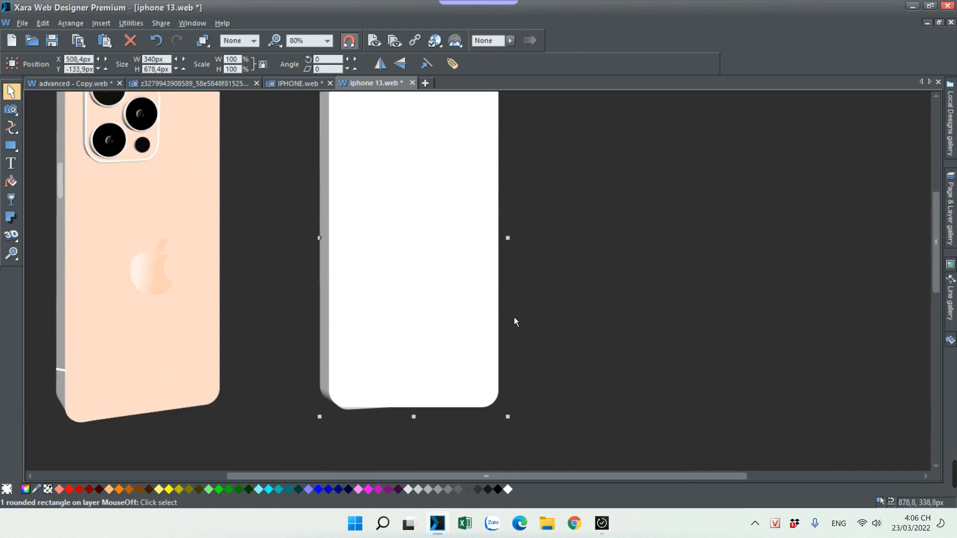
# - Resize the flat white rectangle to about 330 × 683 px so it matches the block's front face
pyautogui.scroll(-1, 459, 389)
pyautogui.scroll(3, 426, 386)
pyautogui.moveTo(411, 342); pyautogui.dragTo(413, 346)
pyautogui.scroll(-2, 414, 343)
pyautogui.scroll(-3, 499, 224)
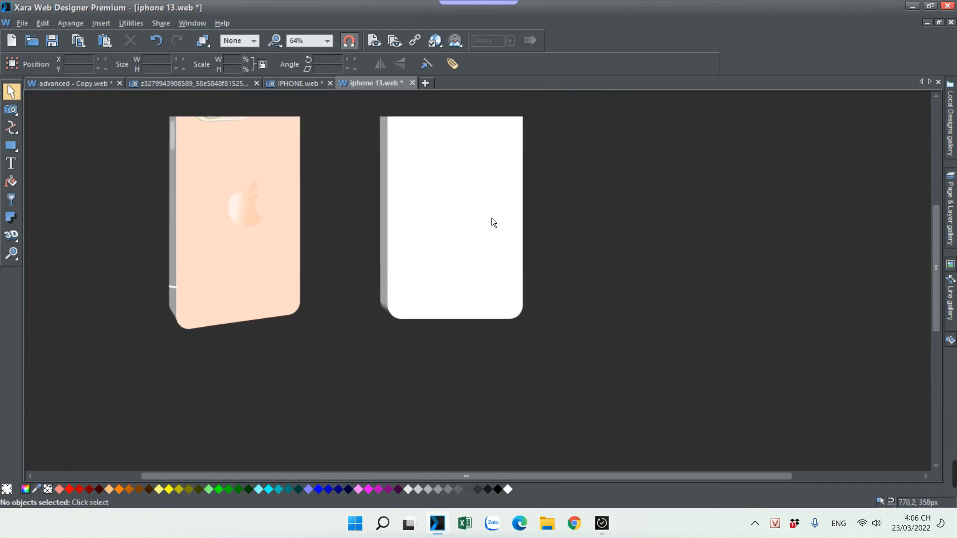
pyautogui.moveTo(535, 234); pyautogui.dragTo(531, 236)
pyautogui.click(522, 205)
pyautogui.scroll(-2, 518, 194)
pyautogui.scroll(4, 515, 174)
pyautogui.scroll(-1, 494, 189)
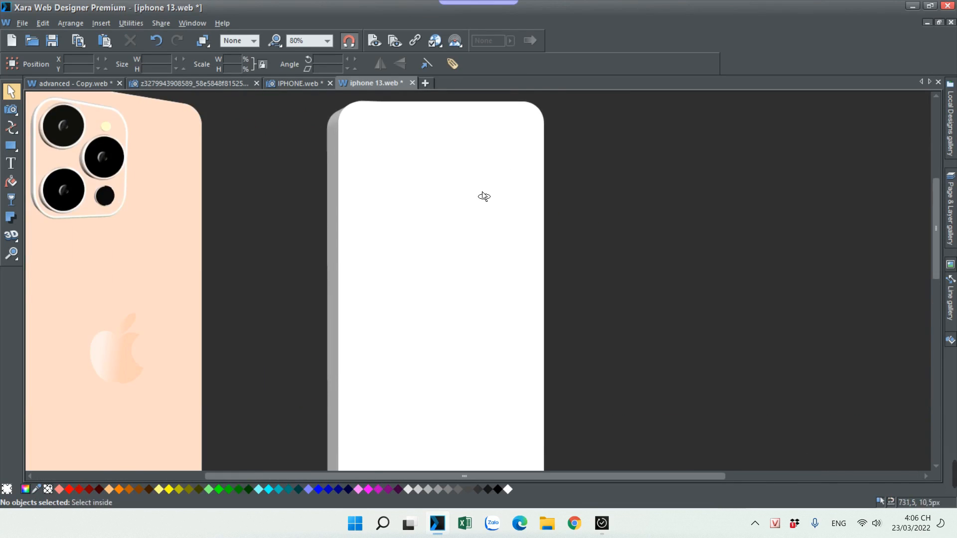
# - Apply a perspective mould to the white rectangle and fit its upper right corner to the block's front face
pyautogui.click(475, 218)
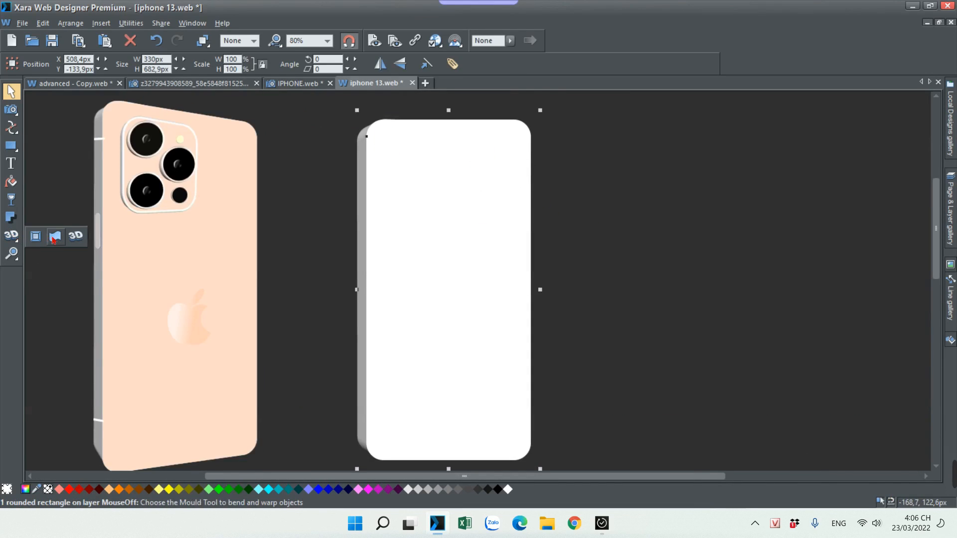
pyautogui.click(52, 240)
pyautogui.click(295, 63)
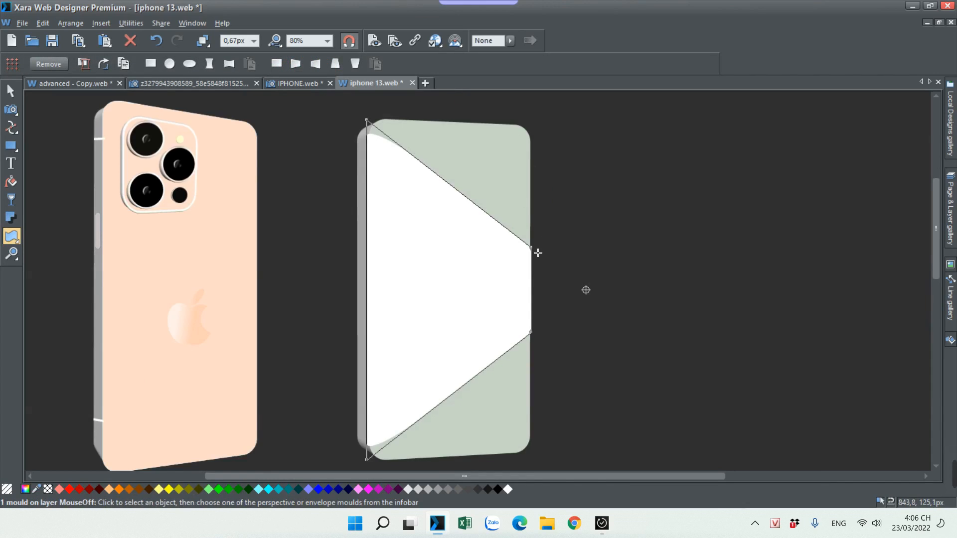
pyautogui.moveTo(533, 251); pyautogui.dragTo(532, 126)
pyautogui.scroll(-2, 536, 199)
pyautogui.scroll(-1, 546, 328)
pyautogui.scroll(3, 545, 316)
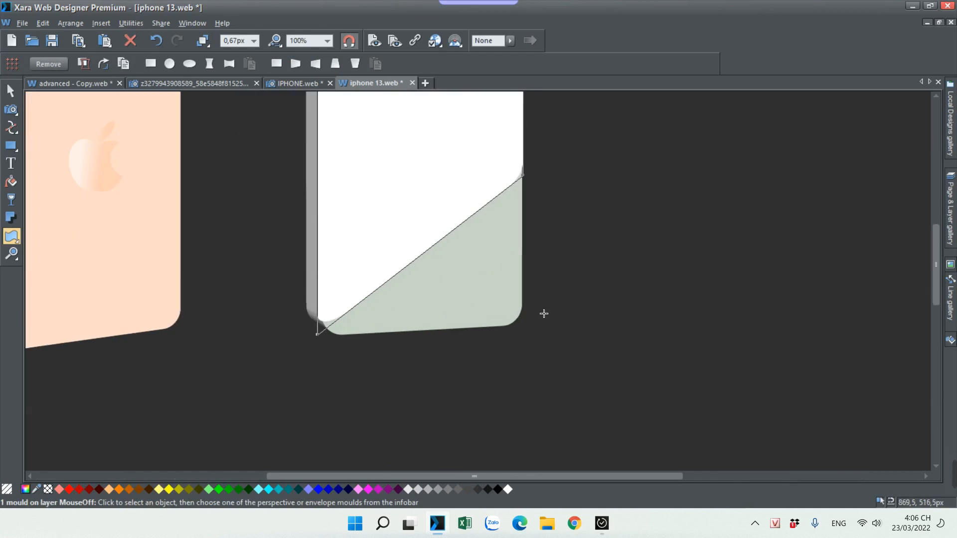
# - Fit the mould's lower right corner to the matching corner of the block's front face
pyautogui.moveTo(529, 182); pyautogui.dragTo(524, 327)
pyautogui.click(598, 294)
pyautogui.scroll(-2, 601, 293)
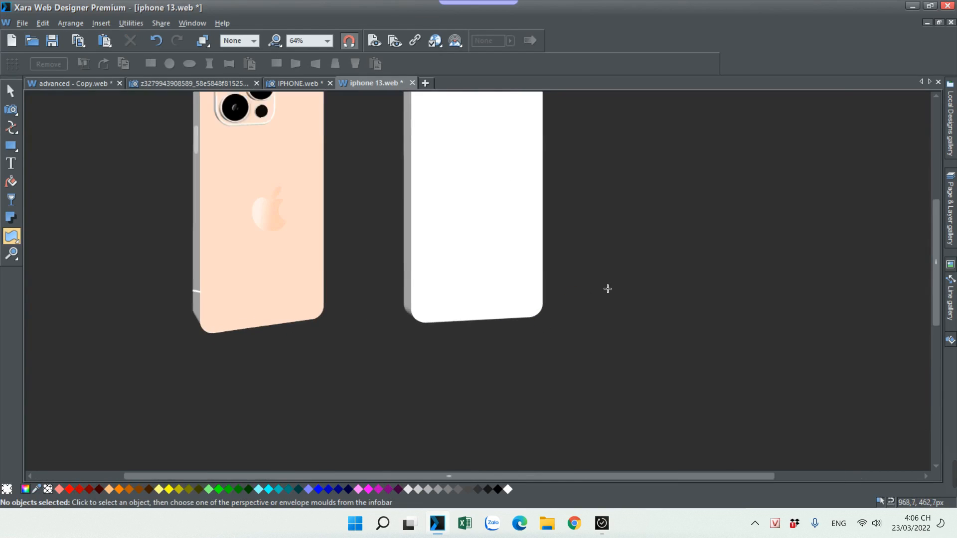
pyautogui.scroll(3, 548, 264)
pyautogui.scroll(-1, 626, 182)
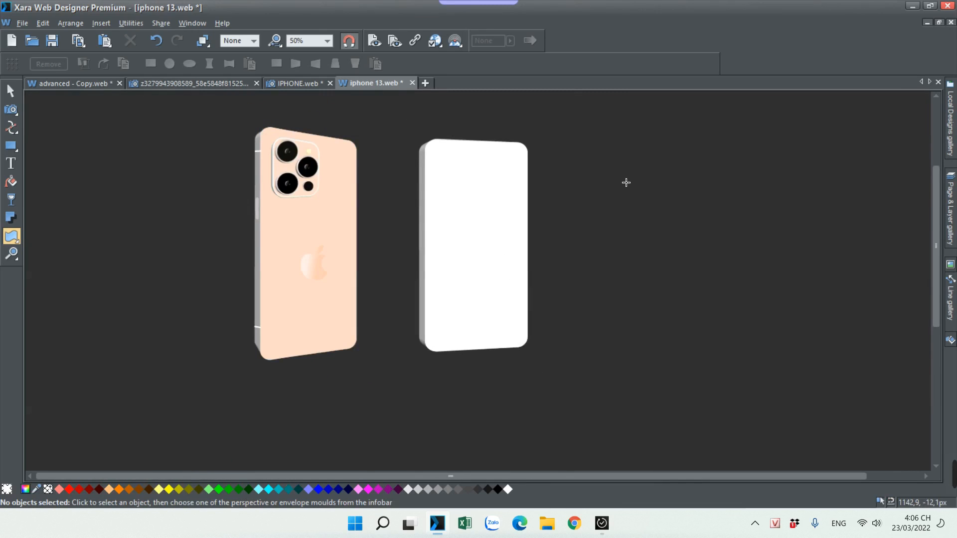
pyautogui.scroll(1, 568, 211)
pyautogui.click(10, 90)
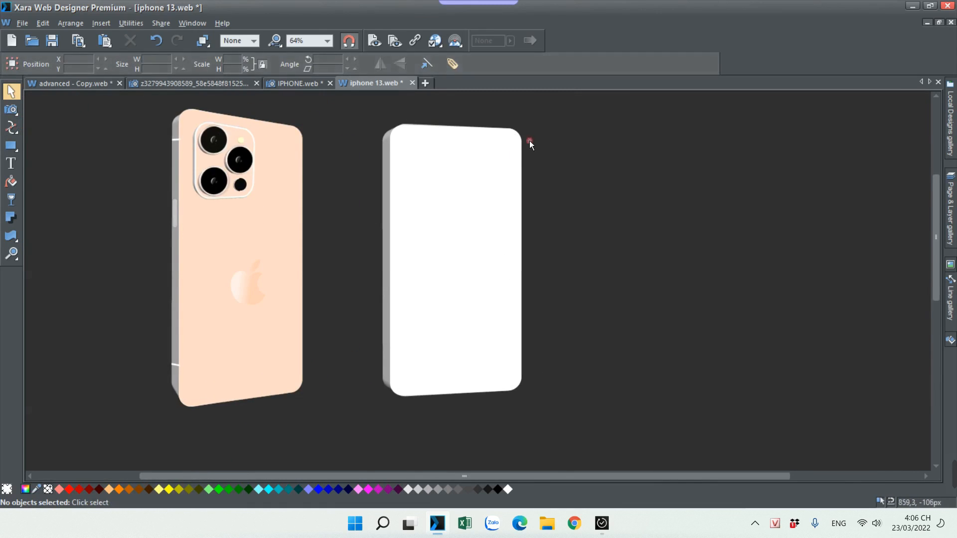
pyautogui.scroll(1, 430, 219)
pyautogui.click(528, 231)
pyautogui.press('Escape')
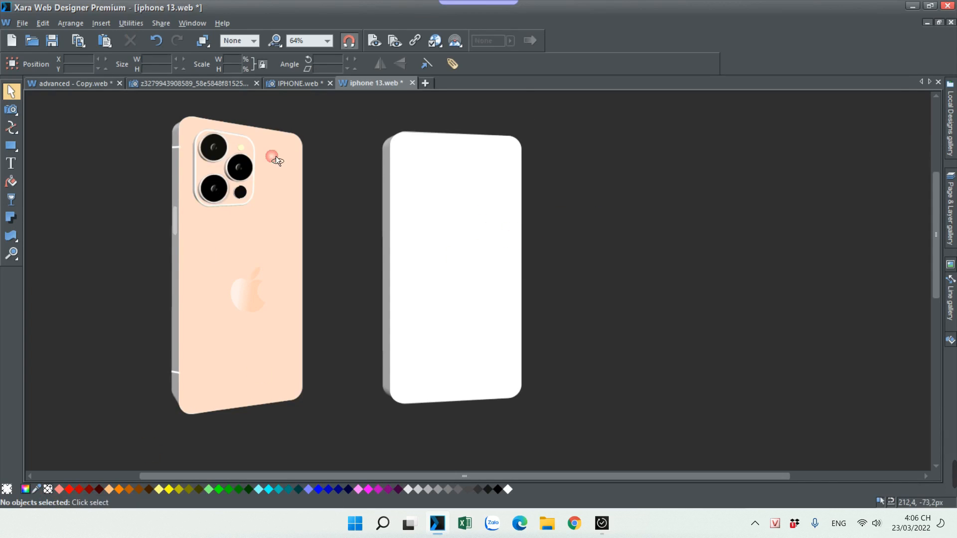
# - Try moving the finished phone's camera plate out to the side and undo the moves
pyautogui.scroll(2, 269, 158)
pyautogui.moveTo(157, 180); pyautogui.dragTo(425, 318)
pyautogui.click(408, 196)
pyautogui.hotkey('ctrl', 'z')
pyautogui.hotkey('ctrl', 'z')
pyautogui.click(410, 211)
pyautogui.moveTo(172, 181); pyautogui.dragTo(356, 246)
pyautogui.hotkey('ctrl', 'z')
pyautogui.scroll(-1, 277, 269)
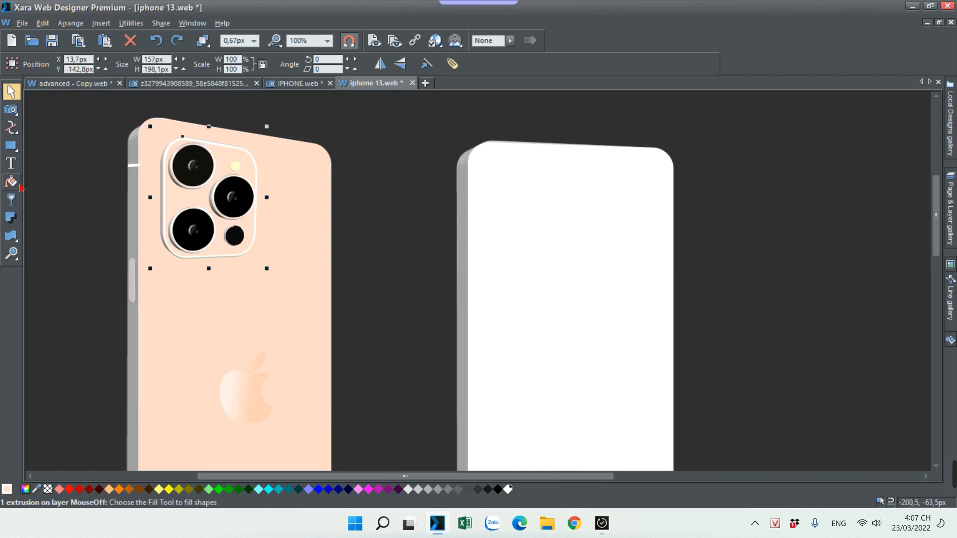
# - Shrink the moulded white face to about 184 × 190 px and place it near the block's upper left corner
pyautogui.click(10, 149)
pyautogui.click(11, 92)
pyautogui.scroll(-2, 417, 265)
pyautogui.click(438, 270)
pyautogui.moveTo(438, 269); pyautogui.dragTo(452, 297)
pyautogui.moveTo(528, 468); pyautogui.dragTo(425, 275)
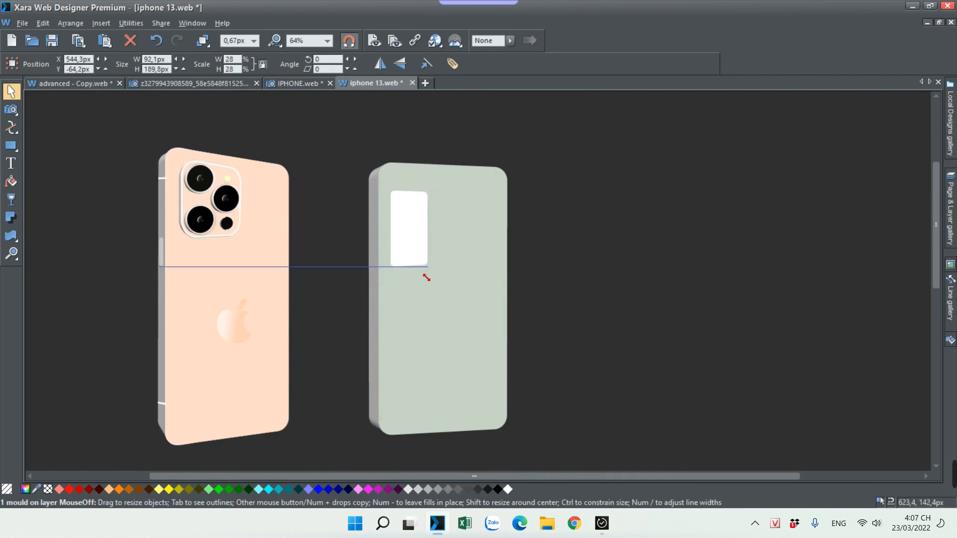
pyautogui.scroll(2, 442, 234)
pyautogui.moveTo(461, 242); pyautogui.dragTo(436, 236)
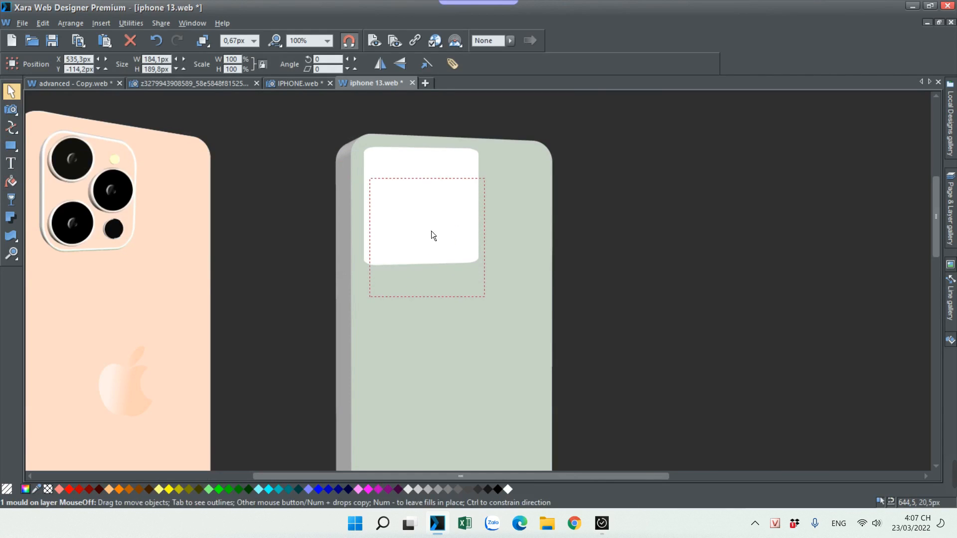
pyautogui.scroll(2, 436, 205)
# - Remove the perspective mould from the shrunken white face
pyautogui.doubleClick(492, 172)
pyautogui.scroll(1, 530, 166)
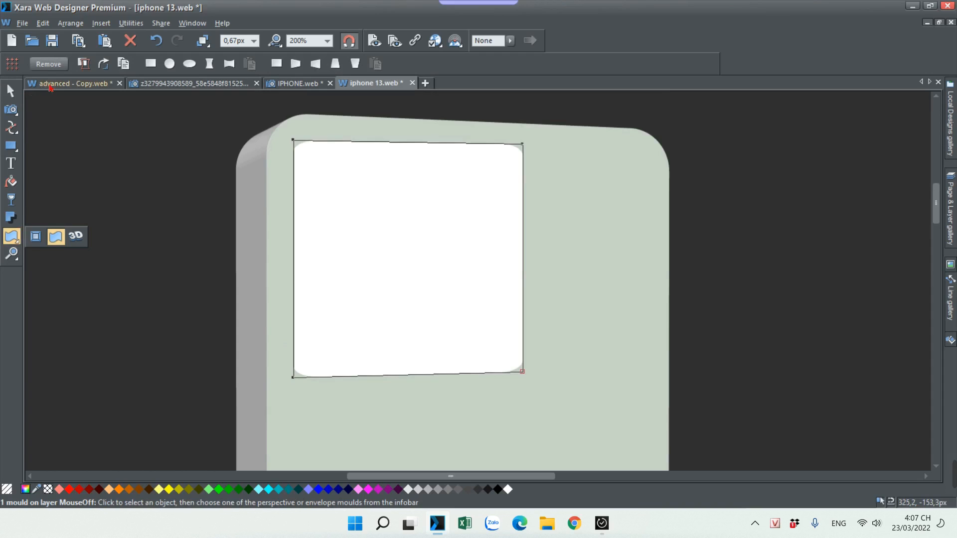
pyautogui.click(50, 64)
pyautogui.click(10, 91)
pyautogui.scroll(-4, 369, 269)
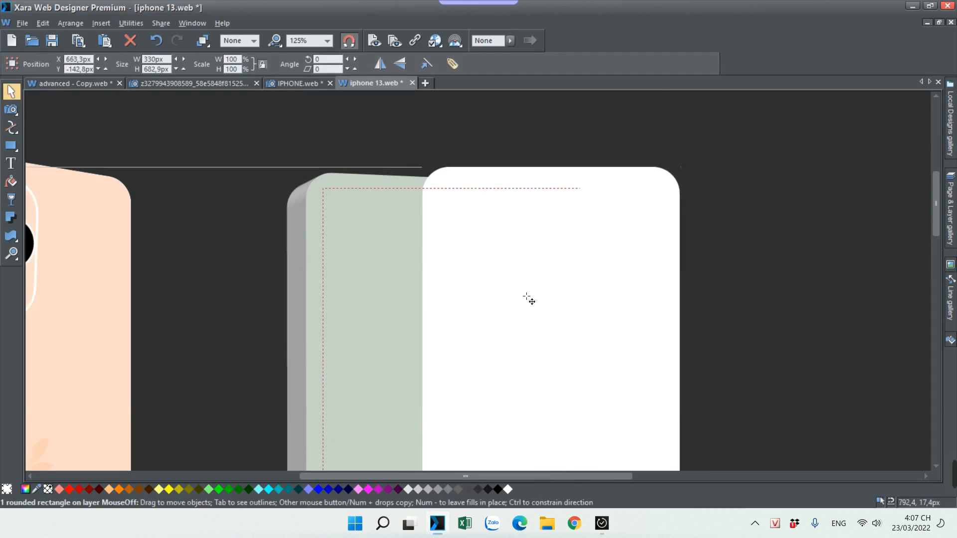
# - Undo the mould removal and the resizing to restore the full-size moulded white face
pyautogui.hotkey('ctrl', 'z')
pyautogui.click(510, 273)
pyautogui.hotkey('ctrl', 'y')
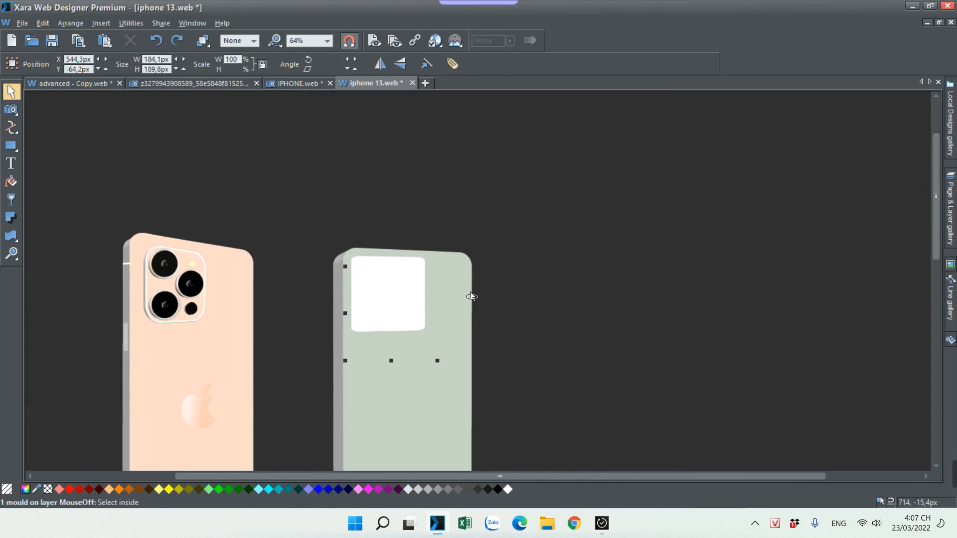
pyautogui.hotkey('ctrl', 'z')
# - Duplicate the moulded white face, reduce the copy's height and position it over the block's upper right area
pyautogui.moveTo(432, 330); pyautogui.dragTo(595, 306)
pyautogui.scroll(-2, 597, 307)
pyautogui.moveTo(572, 421); pyautogui.dragTo(566, 218)
pyautogui.moveTo(598, 168); pyautogui.dragTo(483, 244)
# - Remove the perspective mould from the copied white face
pyautogui.click(10, 238)
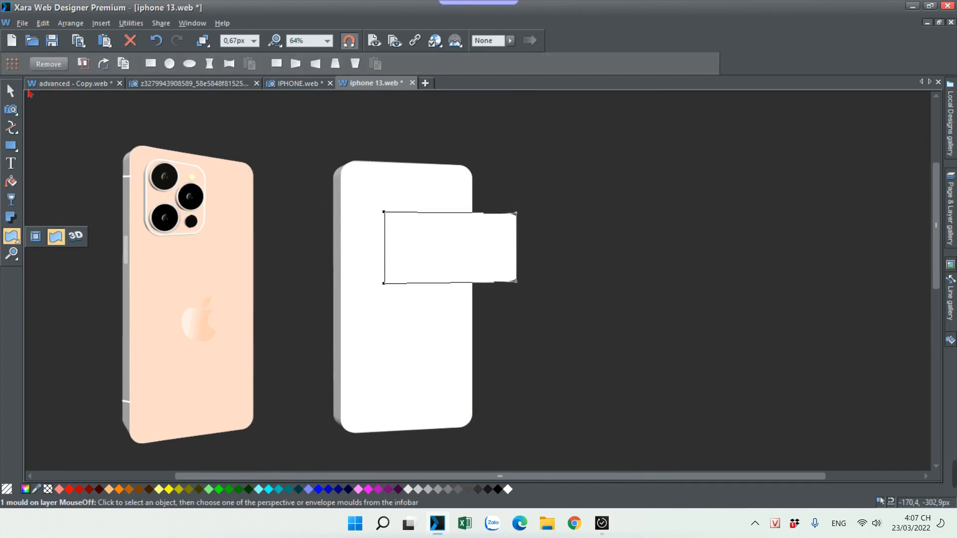
pyautogui.click(12, 67)
pyautogui.click(9, 89)
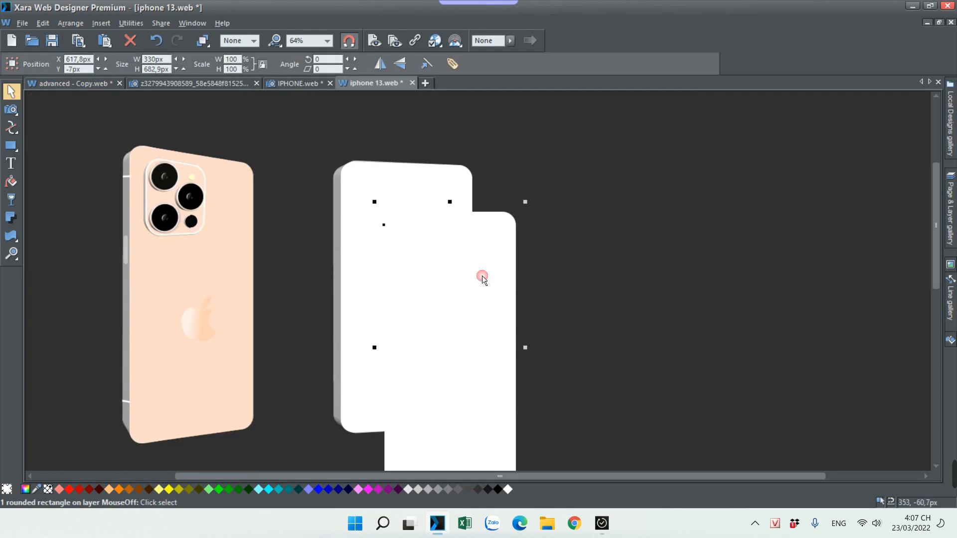
# - Scale the unmoulded copy down to about 258 × 408 px and place it over the phone body's upper area
pyautogui.moveTo(525, 348); pyautogui.dragTo(459, 302)
pyautogui.hotkey('ctrl', 'z')
pyautogui.hotkey('ctrl', 'y')
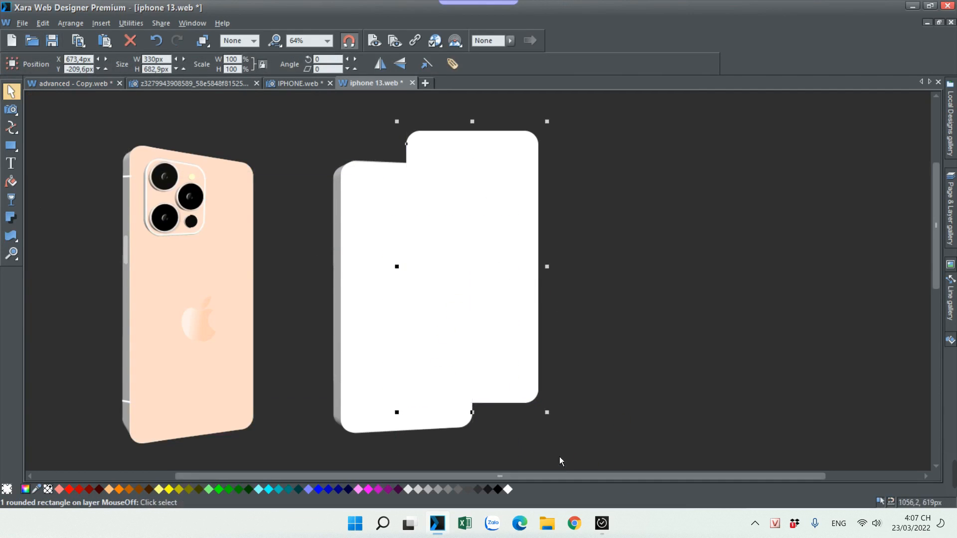
pyautogui.moveTo(548, 412); pyautogui.dragTo(487, 272)
pyautogui.moveTo(470, 226); pyautogui.dragTo(495, 265)
# - Fill the copied rounded rectangle with orange
pyautogui.hotkey('ctrl', 'e')
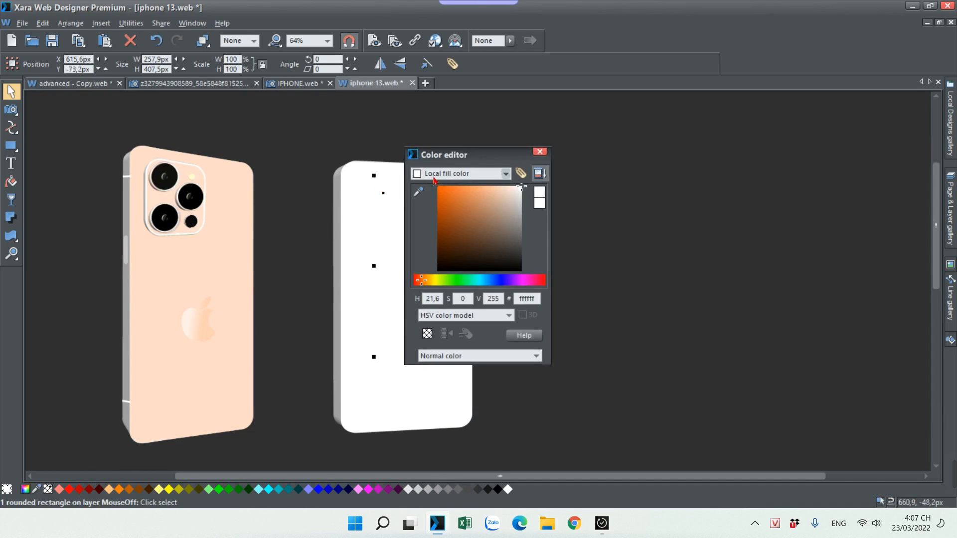
pyautogui.click(459, 195)
pyautogui.click(540, 151)
# - Reduce the orange rectangle's height to about 199 px and increase its corner curvature to 0.3
pyautogui.scroll(1, 434, 262)
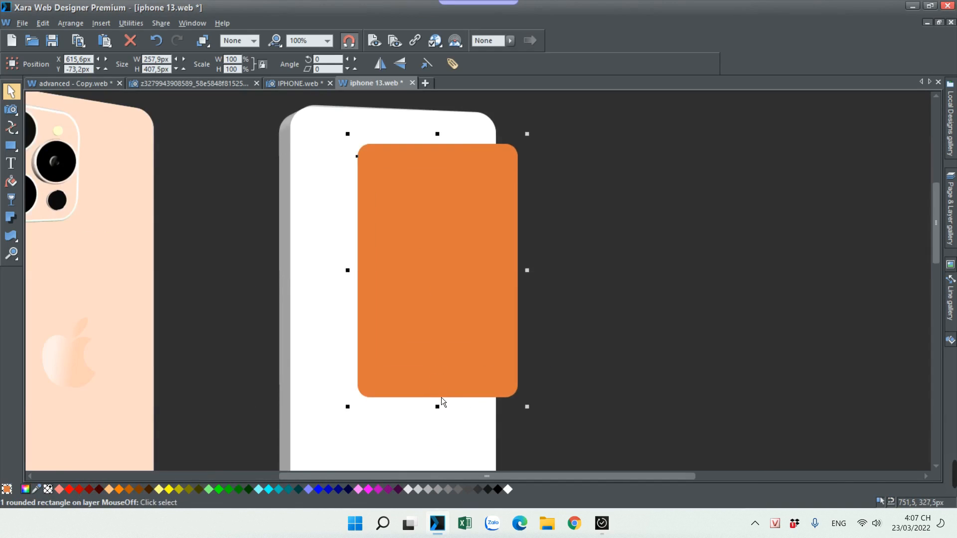
pyautogui.moveTo(443, 379); pyautogui.dragTo(450, 283)
pyautogui.press('m')
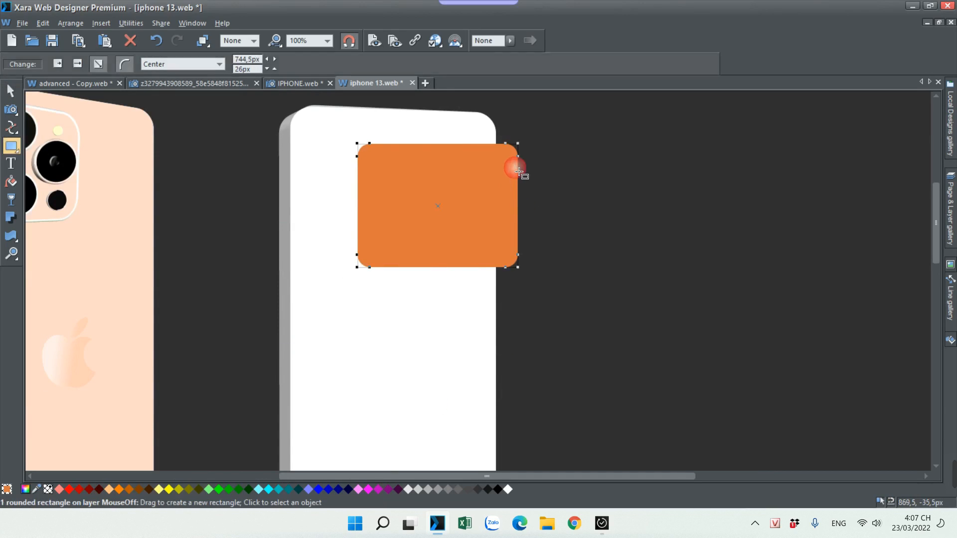
pyautogui.scroll(2, 519, 171)
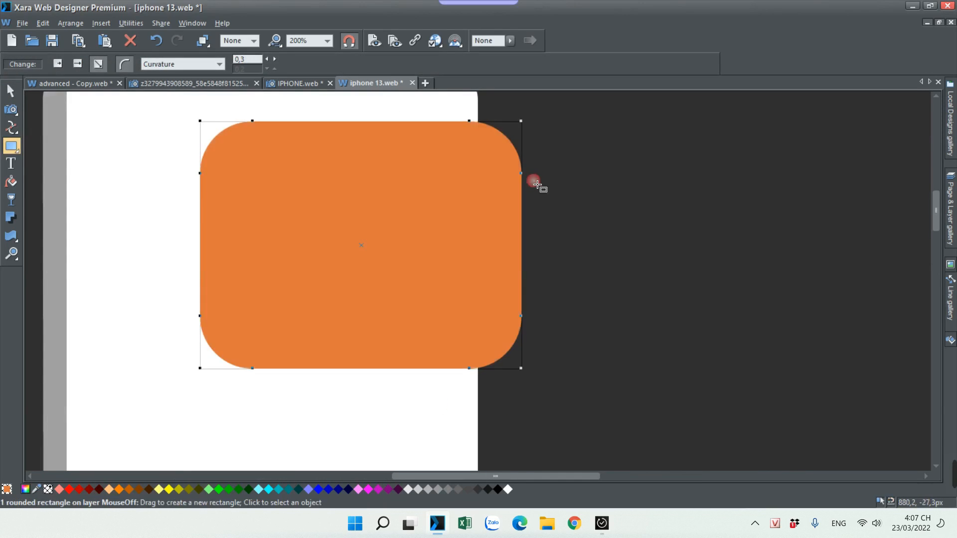
pyautogui.scroll(-3, 536, 183)
pyautogui.click(12, 92)
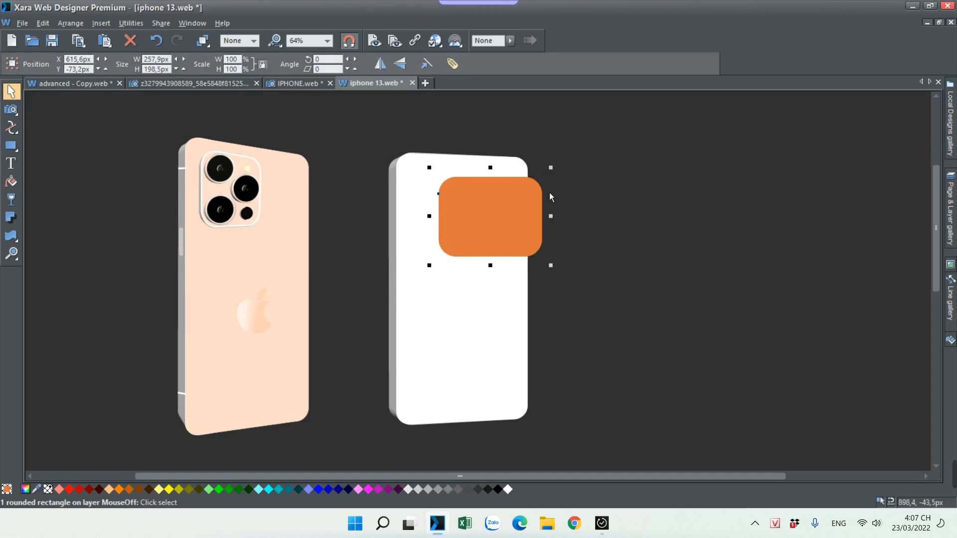
# - Resize the orange rectangle to about 199 × 208 px and fit it over the phone body's upper-left corner
pyautogui.moveTo(551, 217); pyautogui.dragTo(443, 214)
pyautogui.scroll(2, 528, 221)
pyautogui.moveTo(408, 264); pyautogui.dragTo(412, 274)
pyautogui.click(557, 237)
pyautogui.scroll(-2, 548, 242)
pyautogui.scroll(2, 526, 227)
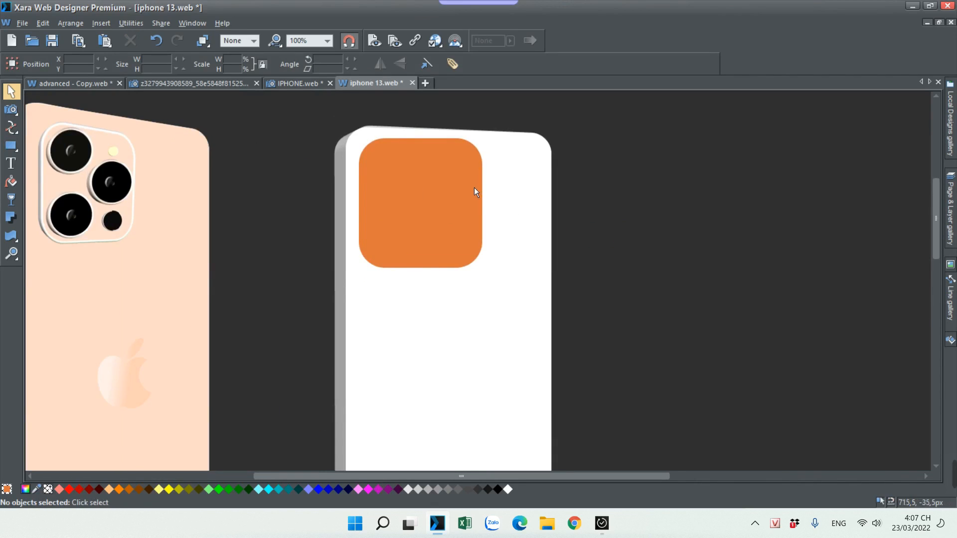
# - Tilt the orange rectangle to an angle of about -0.47°
pyautogui.click(474, 188)
pyautogui.click(473, 190)
pyautogui.click(468, 172)
pyautogui.click(452, 154)
pyautogui.moveTo(451, 167); pyautogui.dragTo(455, 177)
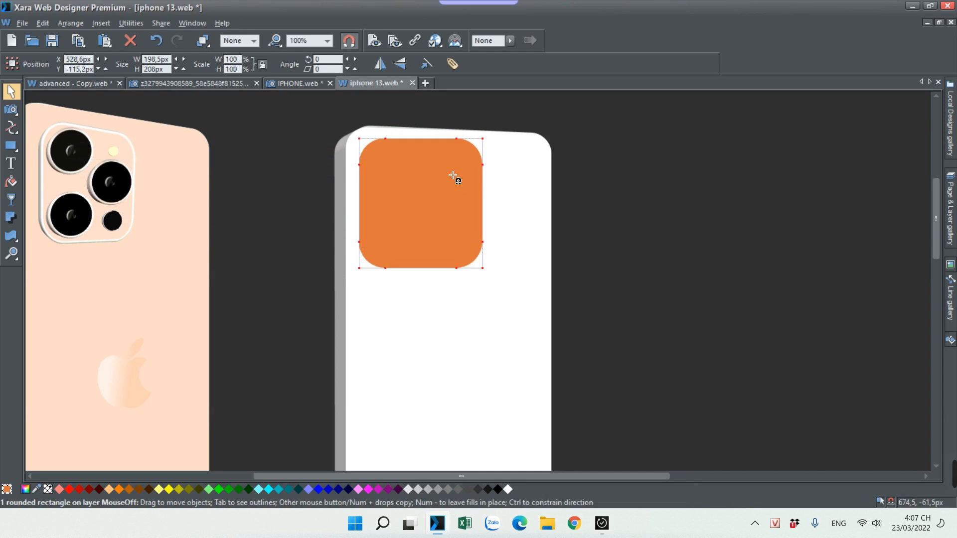
pyautogui.click(613, 201)
pyautogui.click(477, 180)
pyautogui.moveTo(491, 209); pyautogui.dragTo(491, 204)
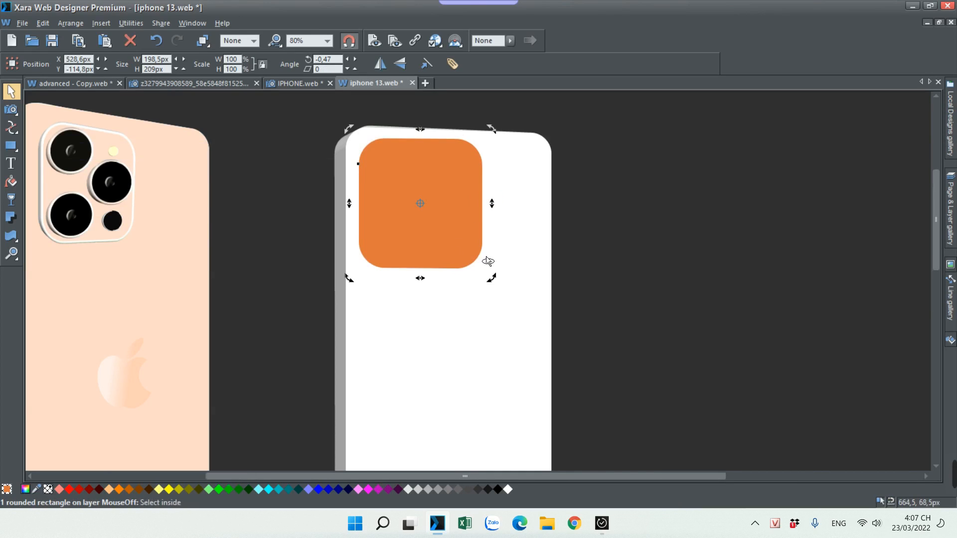
# - Extrude the orange rectangle in 3D, turn it slightly to show its left side and set the bevel size to 8
pyautogui.scroll(-1, 447, 252)
pyautogui.click(558, 214)
pyautogui.click(442, 222)
pyautogui.scroll(2, 442, 223)
pyautogui.click(14, 236)
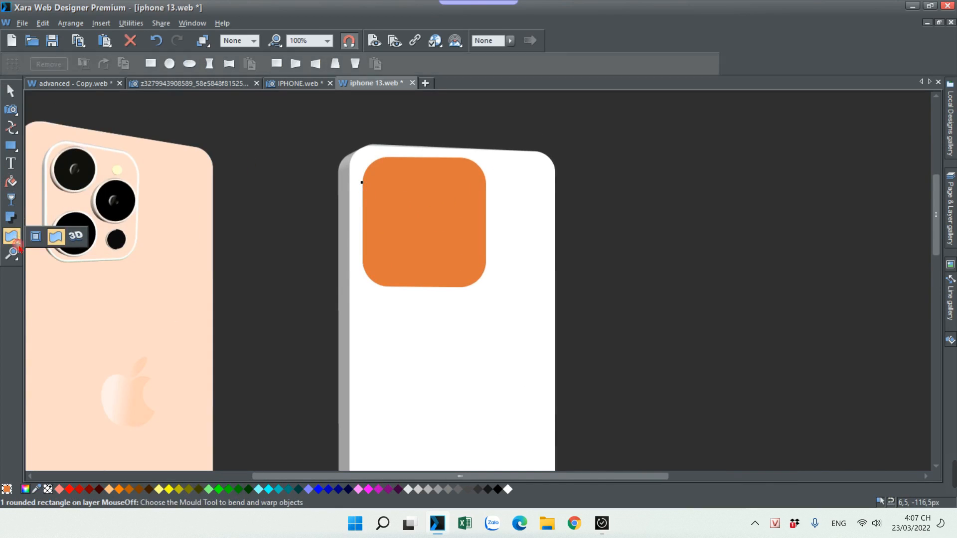
pyautogui.scroll(3, 384, 229)
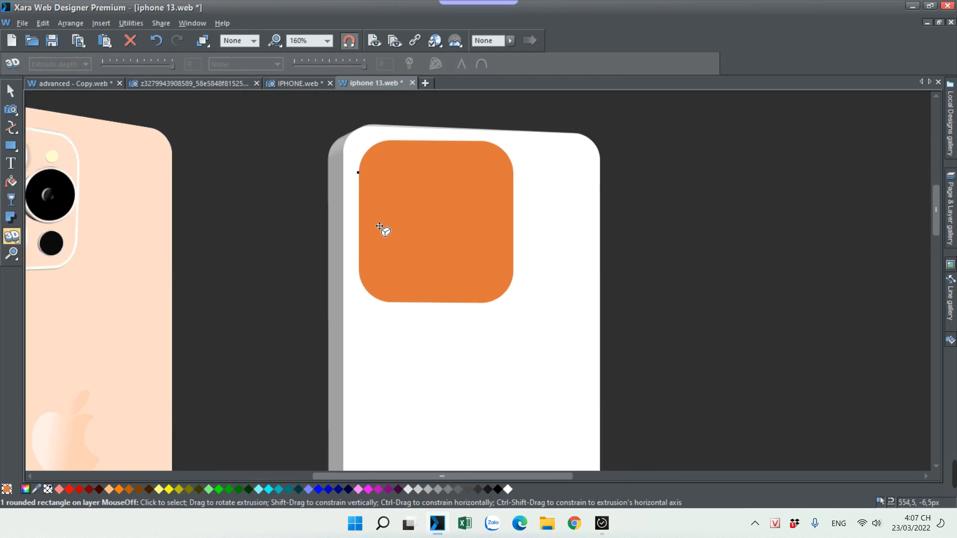
pyautogui.click(386, 221)
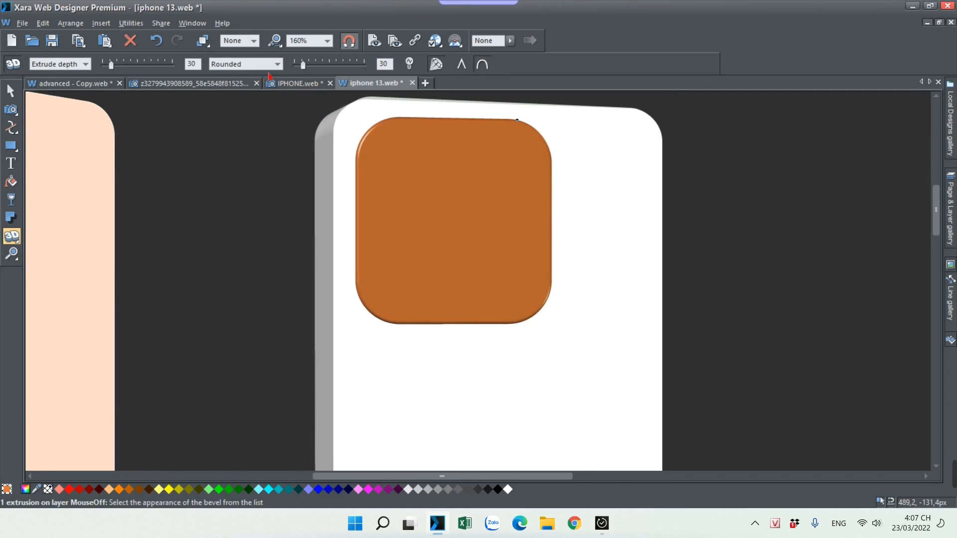
pyautogui.moveTo(301, 66); pyautogui.dragTo(297, 65)
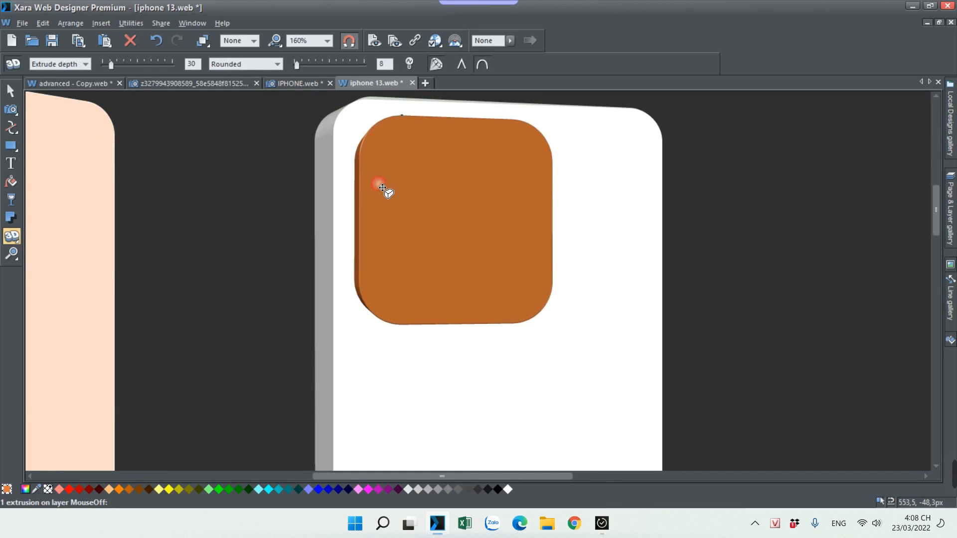
# - Scale the extruded orange plate down to about 160 × 170 px
pyautogui.scroll(-4, 385, 191)
pyautogui.click(476, 252)
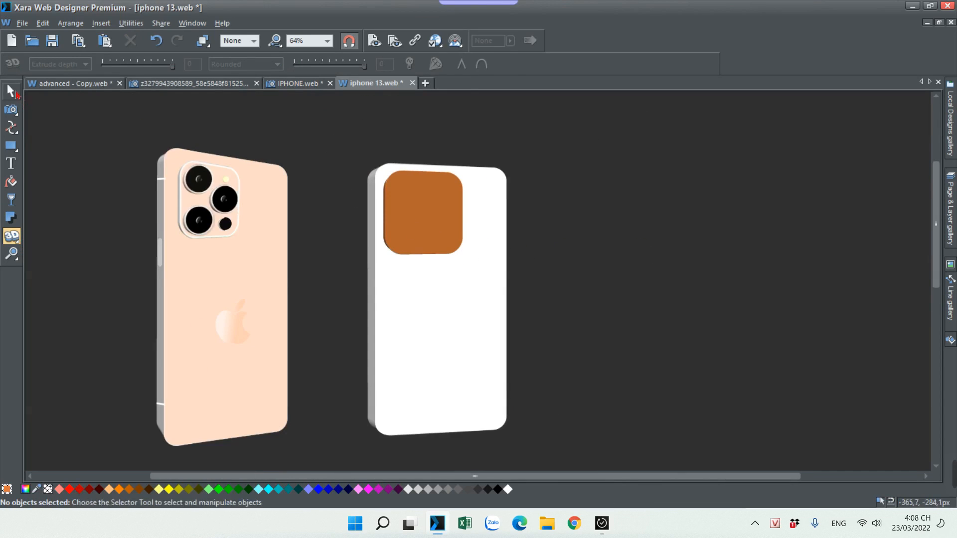
pyautogui.press('F2')
pyautogui.click(440, 198)
pyautogui.moveTo(474, 265); pyautogui.dragTo(468, 258)
pyautogui.click(502, 219)
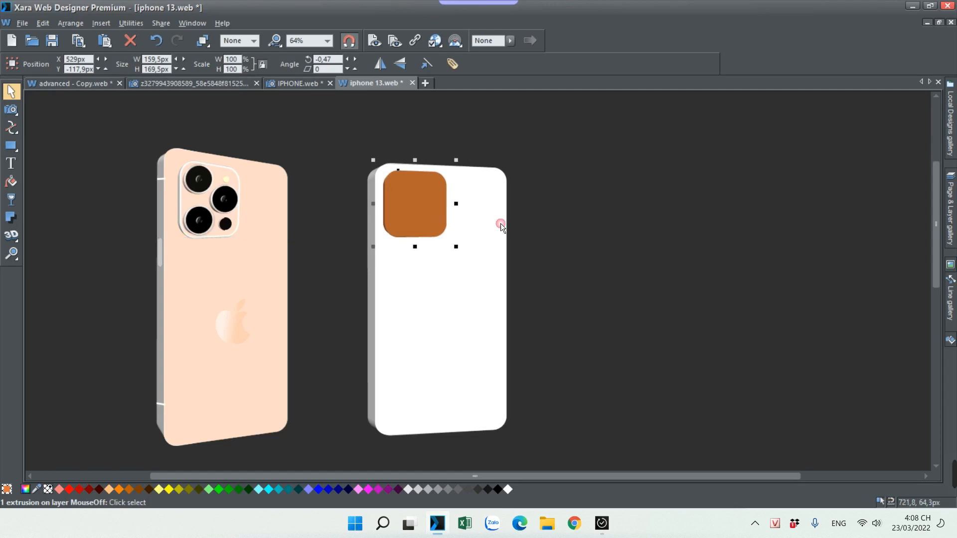
pyautogui.scroll(3, 450, 199)
pyautogui.click(426, 206)
pyautogui.click(367, 195)
pyautogui.moveTo(316, 211); pyautogui.dragTo(320, 218)
pyautogui.hotkey('ctrl', 'z')
# - Rotate the orange plate's extrusion slightly further so that more of its left side thickness shows
pyautogui.click(361, 232)
pyautogui.click(11, 235)
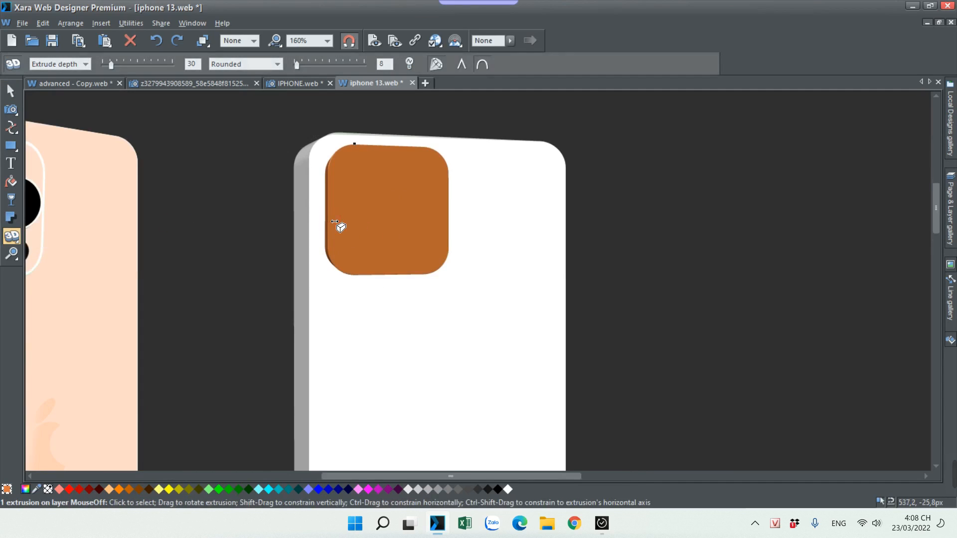
pyautogui.scroll(2, 341, 227)
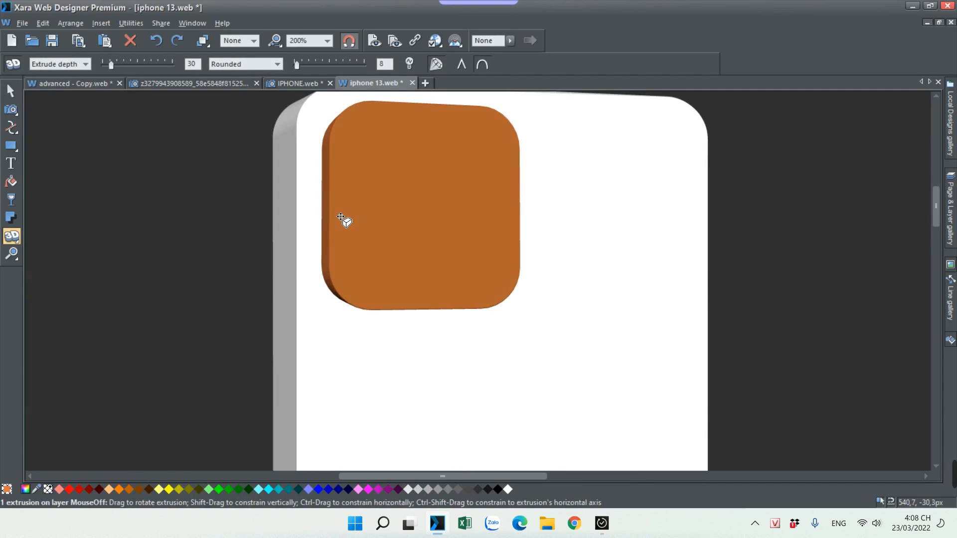
pyautogui.moveTo(336, 220); pyautogui.dragTo(342, 221)
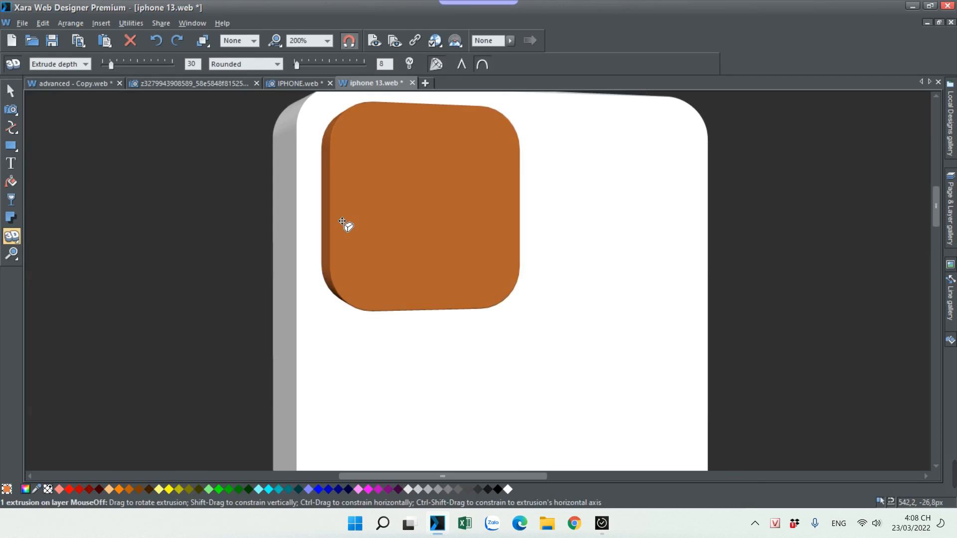
pyautogui.scroll(-4, 331, 228)
pyautogui.click(551, 258)
pyautogui.scroll(-2, 551, 259)
pyautogui.scroll(2, 482, 280)
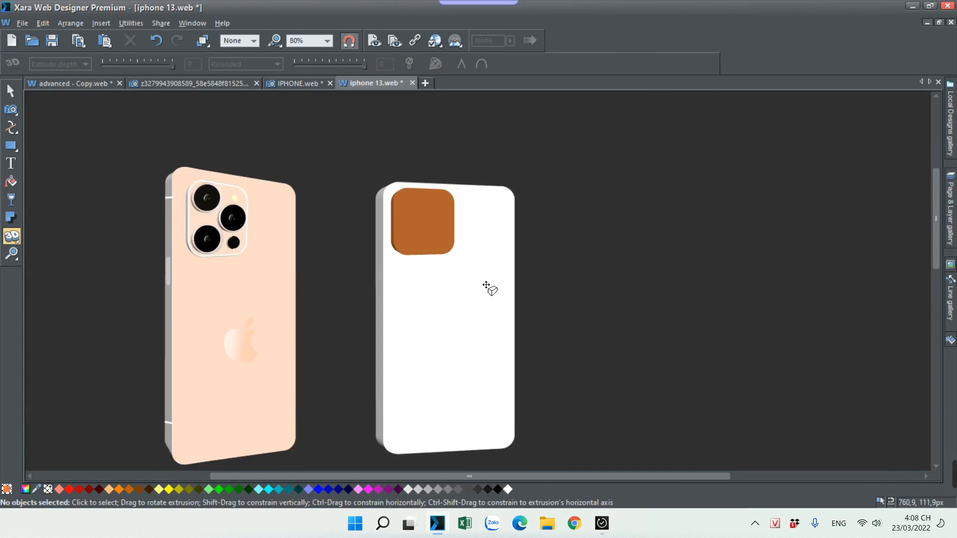
# - Stretch the extruded camera plate to a height of about 176 px
pyautogui.click(11, 90)
pyautogui.click(417, 200)
pyautogui.moveTo(409, 261); pyautogui.dragTo(412, 267)
pyautogui.click(649, 220)
# - Fill the camera plate with the peach color ffdcc8 sampled from the reference phone's back
pyautogui.click(435, 210)
pyautogui.click(25, 489)
pyautogui.click(521, 186)
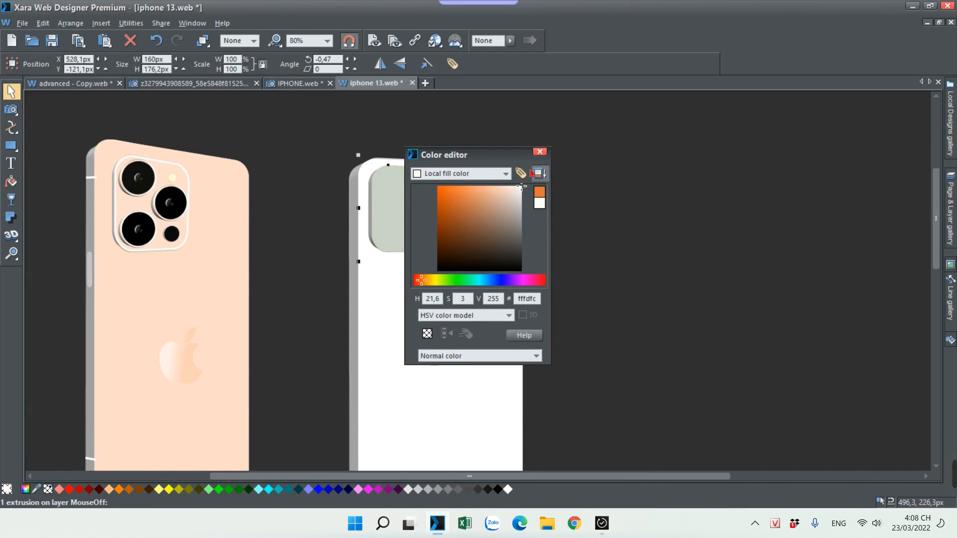
pyautogui.moveTo(418, 191); pyautogui.dragTo(227, 282)
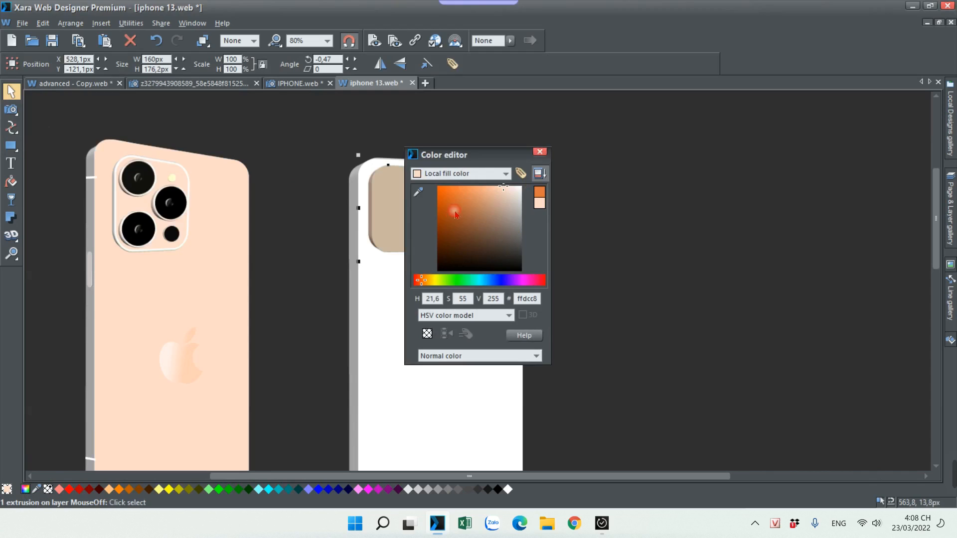
# - Set one of the camera plate's light colors to the peach sampled from the reference phone
pyautogui.click(471, 173)
pyautogui.click(448, 212)
pyautogui.moveTo(418, 191); pyautogui.dragTo(201, 248)
pyautogui.click(540, 152)
pyautogui.click(540, 152)
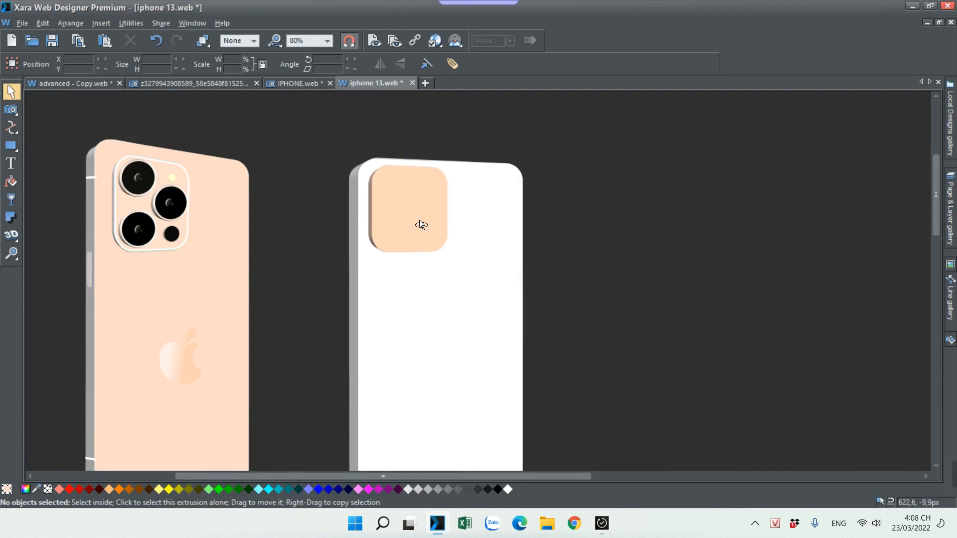
# - Redirect the 3D light at the camera plate's left edge and set the plate's bevel size to 24
pyautogui.scroll(2, 414, 220)
pyautogui.click(366, 215)
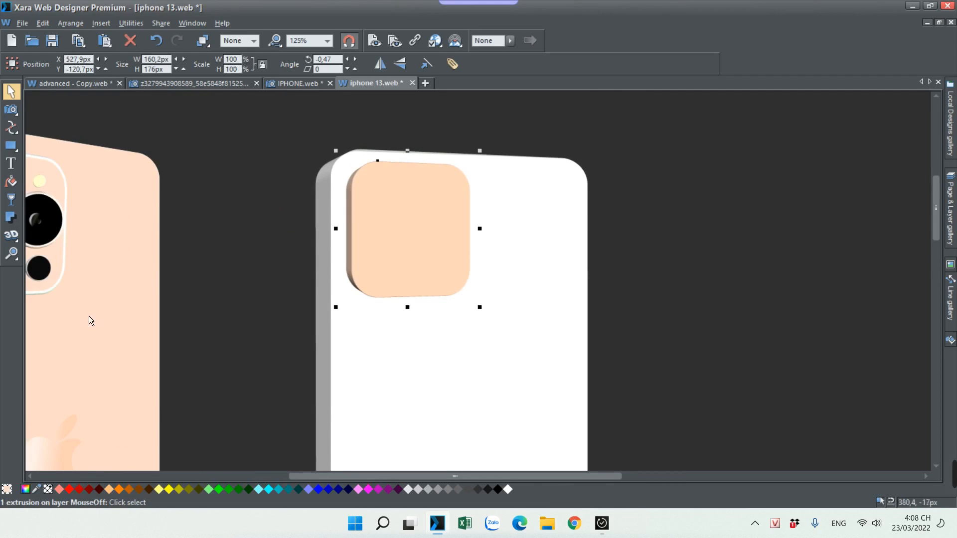
pyautogui.click(11, 235)
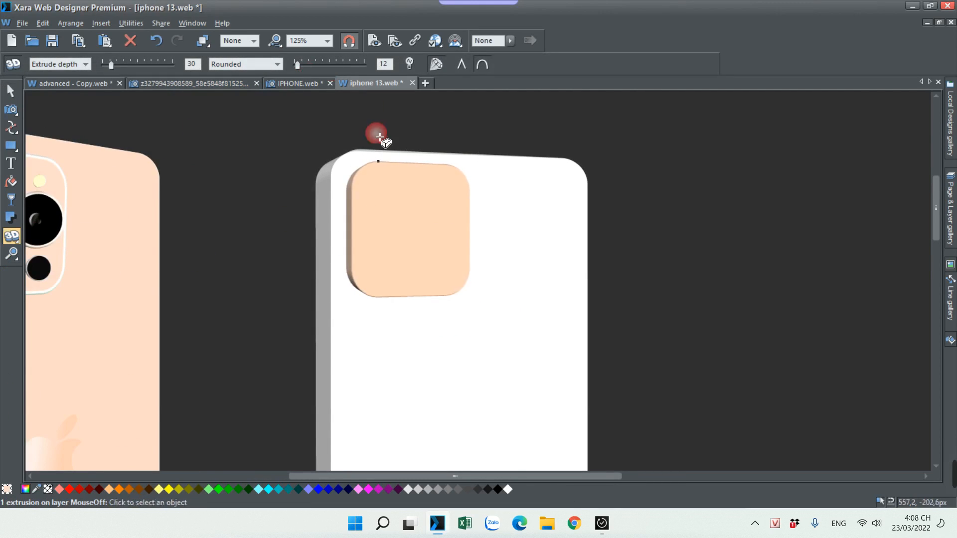
pyautogui.scroll(5, 376, 113)
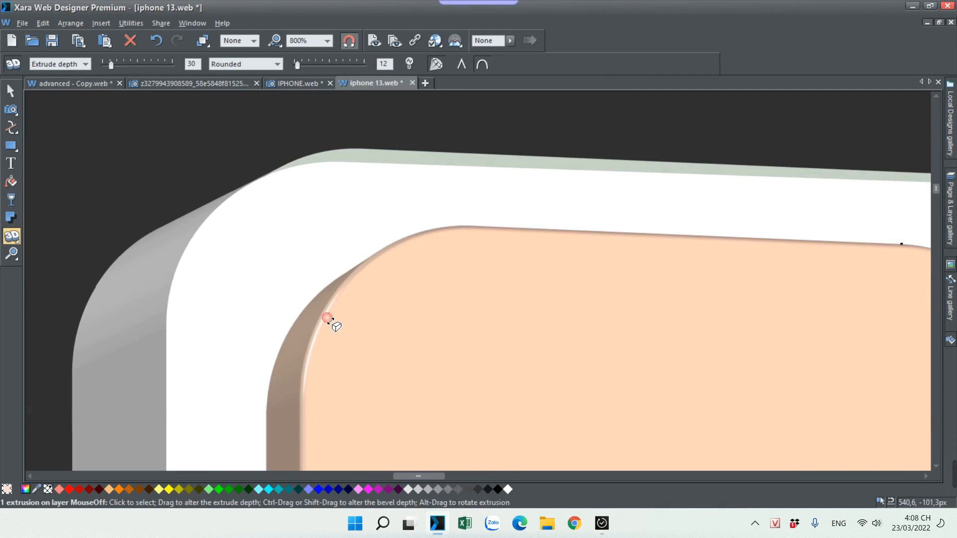
pyautogui.scroll(-4, 380, 179)
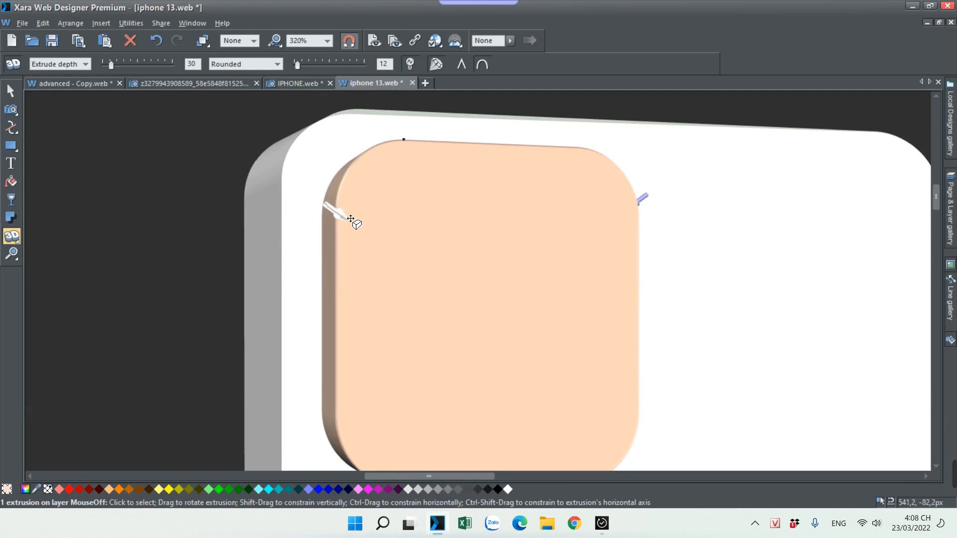
pyautogui.moveTo(351, 219); pyautogui.dragTo(356, 241)
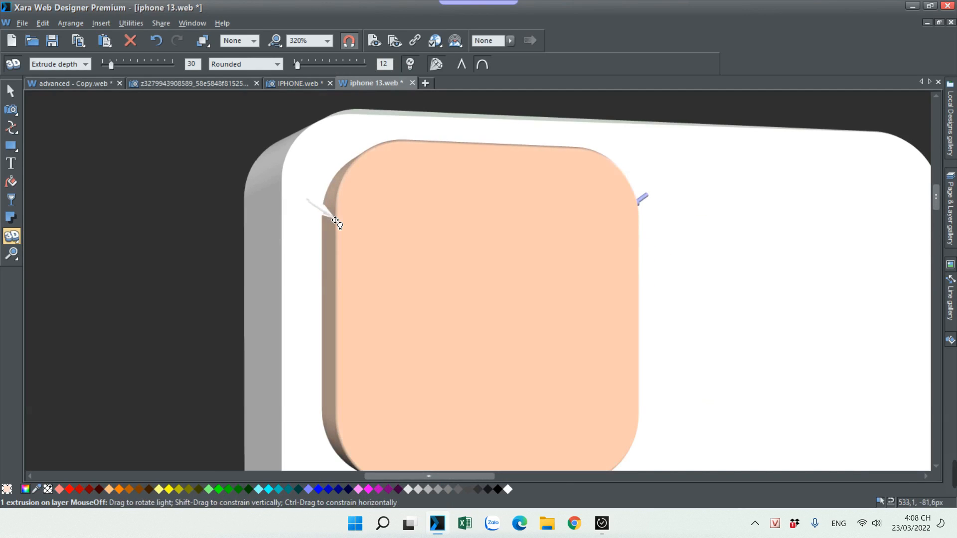
pyautogui.moveTo(335, 221)
pyautogui.mouseDown()
pyautogui.moveTo(321, 222)
pyautogui.moveTo(329, 219)
pyautogui.mouseUp()
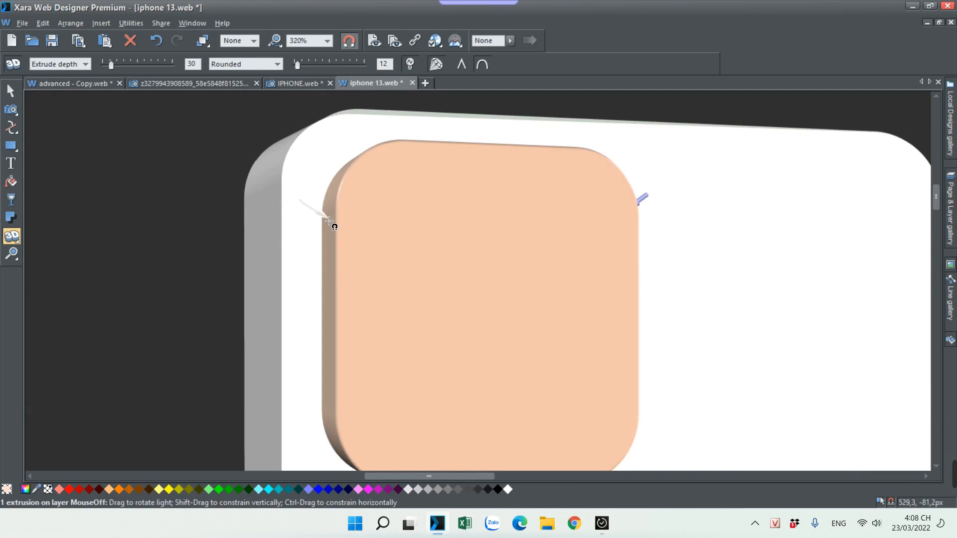
pyautogui.moveTo(305, 68); pyautogui.dragTo(302, 70)
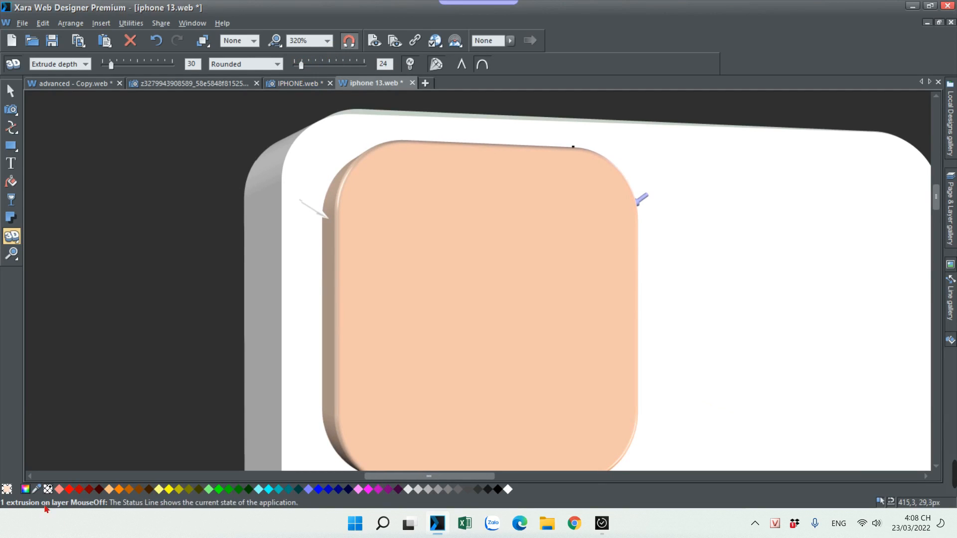
# - Change the camera plate's fill and its Light 1 color to white
pyautogui.click(25, 488)
pyautogui.moveTo(504, 202); pyautogui.dragTo(521, 186)
pyautogui.click(506, 174)
pyautogui.click(449, 204)
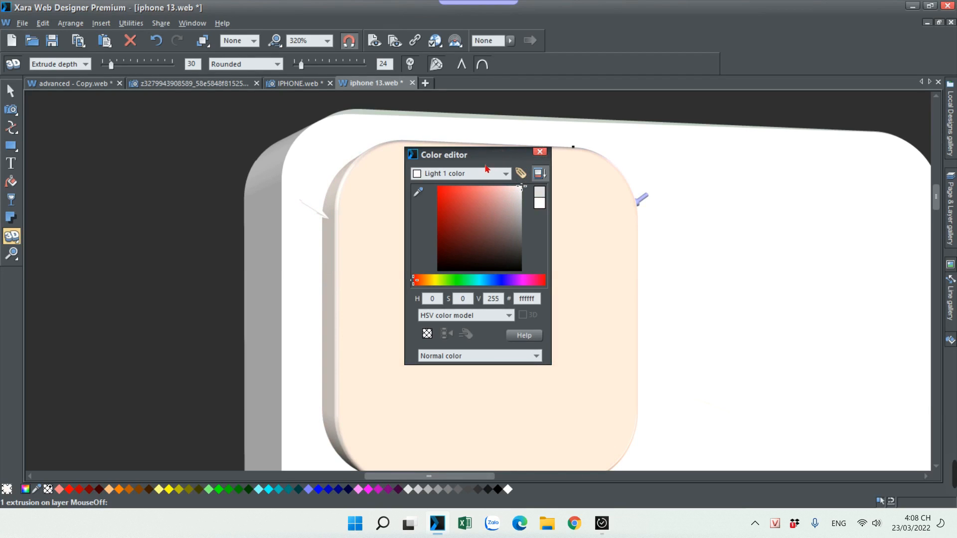
pyautogui.click(543, 152)
pyautogui.scroll(-2, 350, 242)
pyautogui.click(691, 240)
# - Move the camera plate slightly down on the white phone back
pyautogui.scroll(-3, 453, 299)
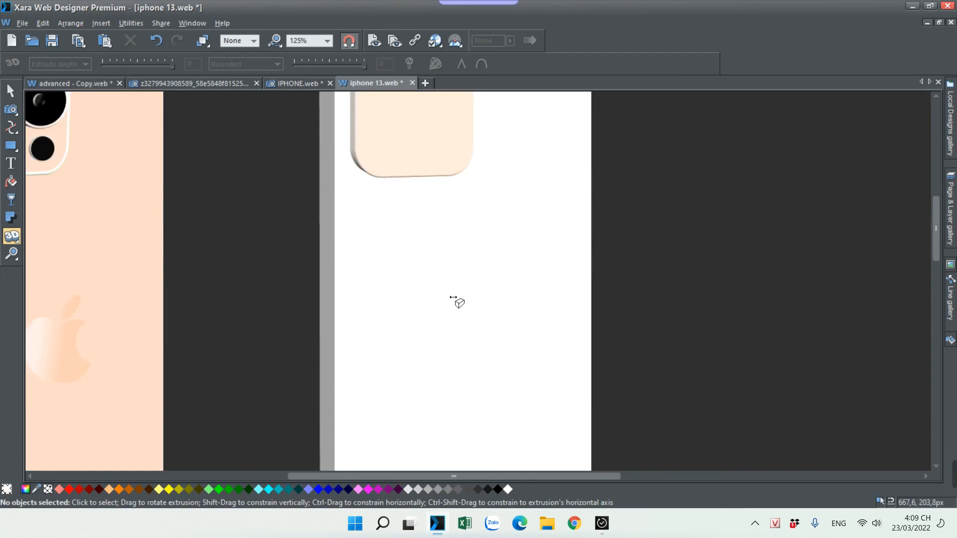
pyautogui.scroll(-1, 451, 299)
pyautogui.scroll(2, 423, 245)
pyautogui.click(11, 91)
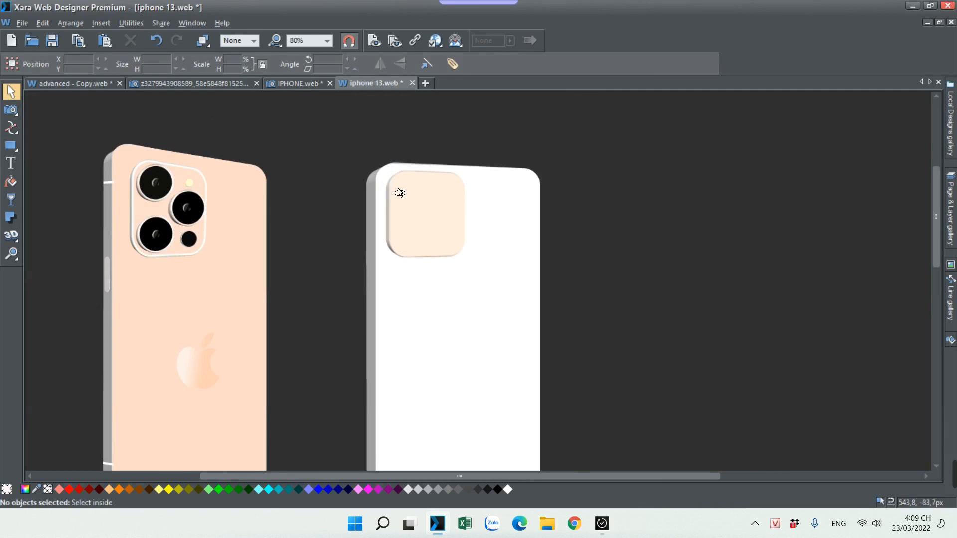
pyautogui.scroll(1, 398, 192)
pyautogui.click(438, 238)
pyautogui.moveTo(436, 236); pyautogui.dragTo(435, 236)
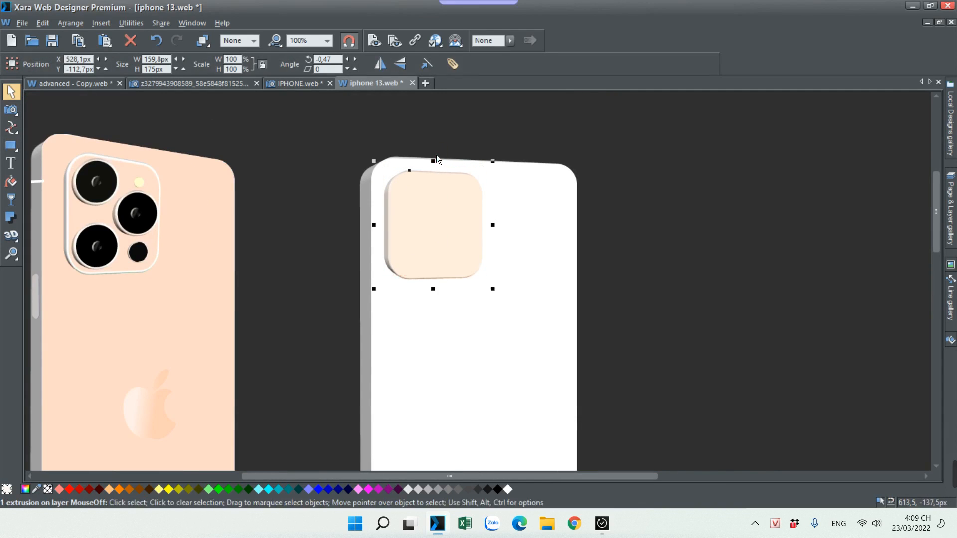
pyautogui.click(339, 239)
# - Try moving the reference phone's upper-left camera lens onto the new camera plate, and undo the move
pyautogui.scroll(-2, 351, 255)
pyautogui.scroll(2, 324, 230)
pyautogui.scroll(2, 82, 190)
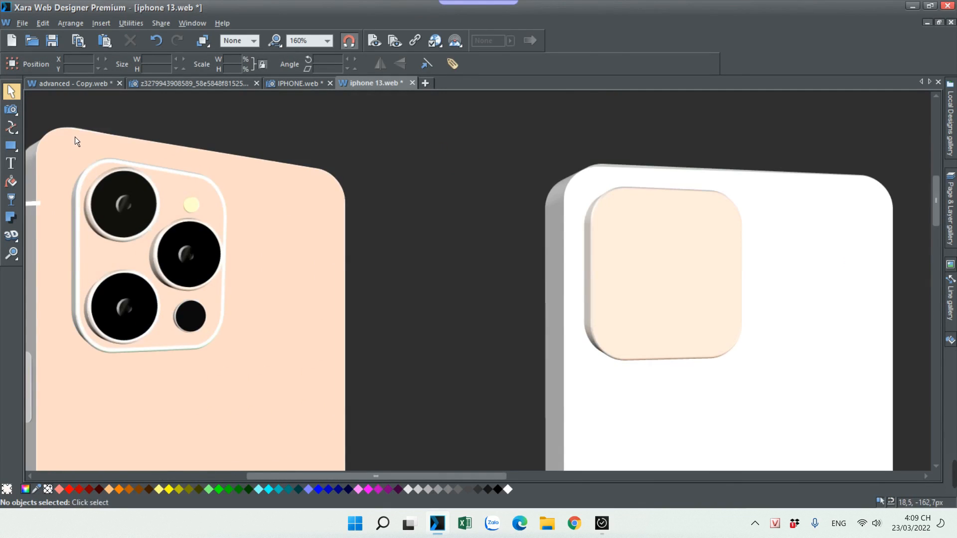
pyautogui.moveTo(107, 213); pyautogui.dragTo(603, 299)
pyautogui.hotkey('ctrl', 'z')
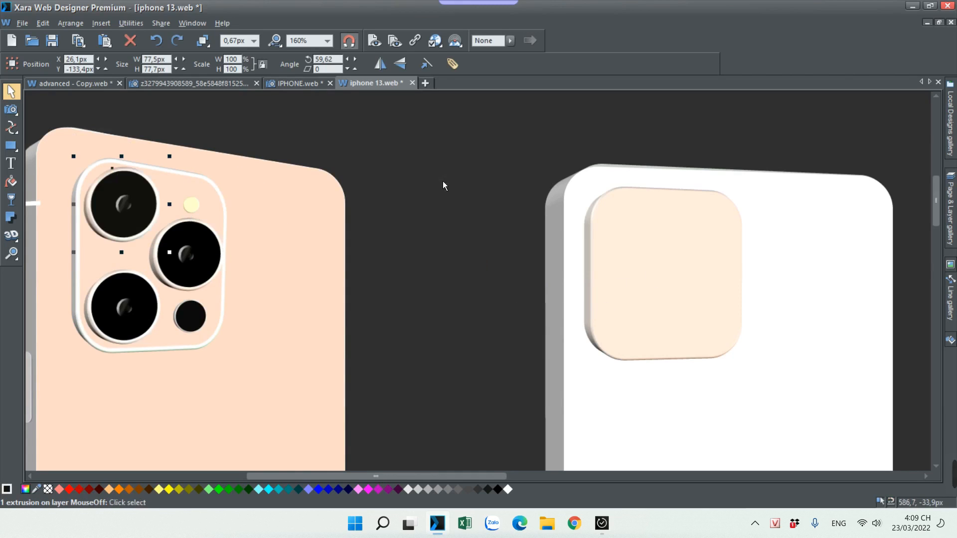
# - Draw a circle about 67 px wide in the camera plate's upper-left area and fill it with orange-brown #c57244
pyautogui.click(15, 146)
pyautogui.click(57, 146)
pyautogui.scroll(-2, 474, 247)
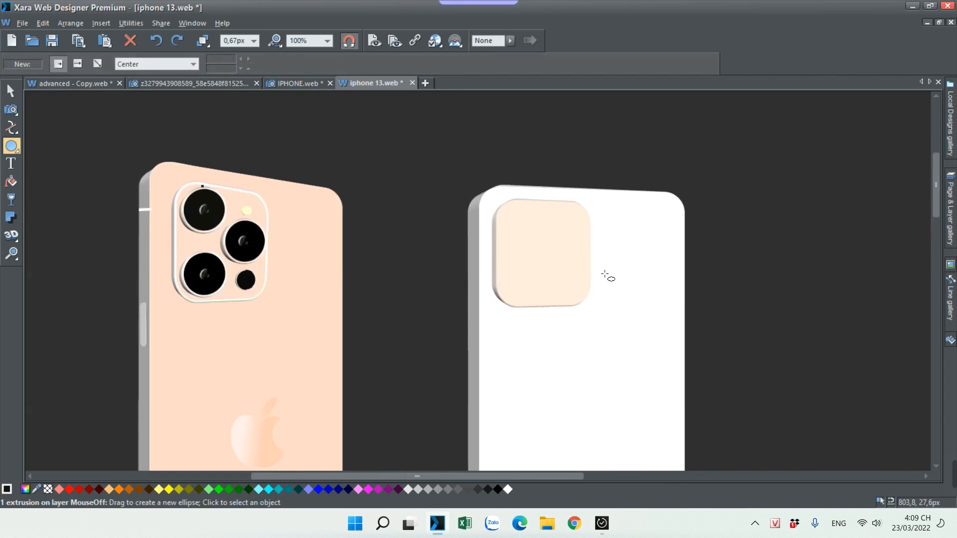
pyautogui.scroll(1, 607, 276)
pyautogui.moveTo(494, 225)
pyautogui.mouseDown()
pyautogui.moveTo(522, 246)
pyautogui.moveTo(510, 232)
pyautogui.mouseUp()
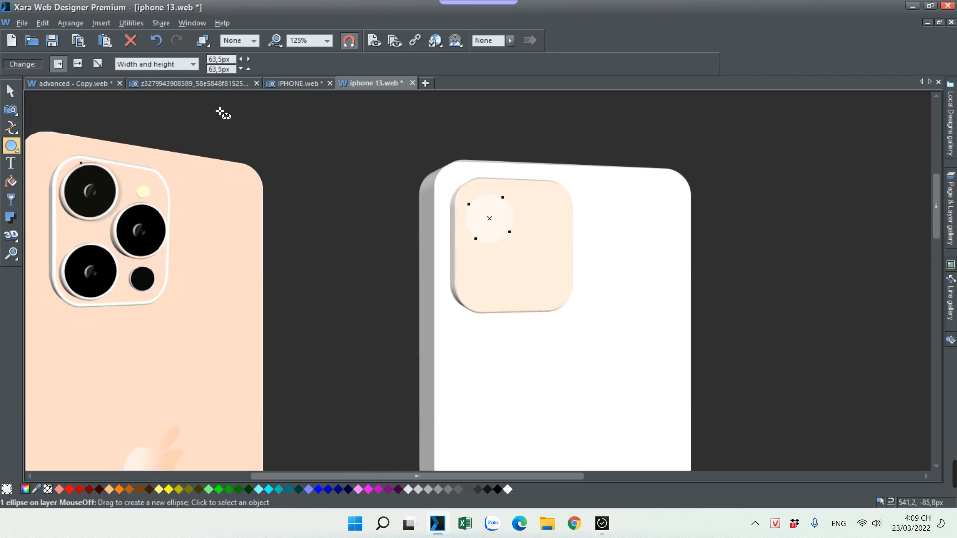
pyautogui.click(11, 91)
pyautogui.scroll(2, 559, 209)
pyautogui.moveTo(498, 279); pyautogui.dragTo(502, 282)
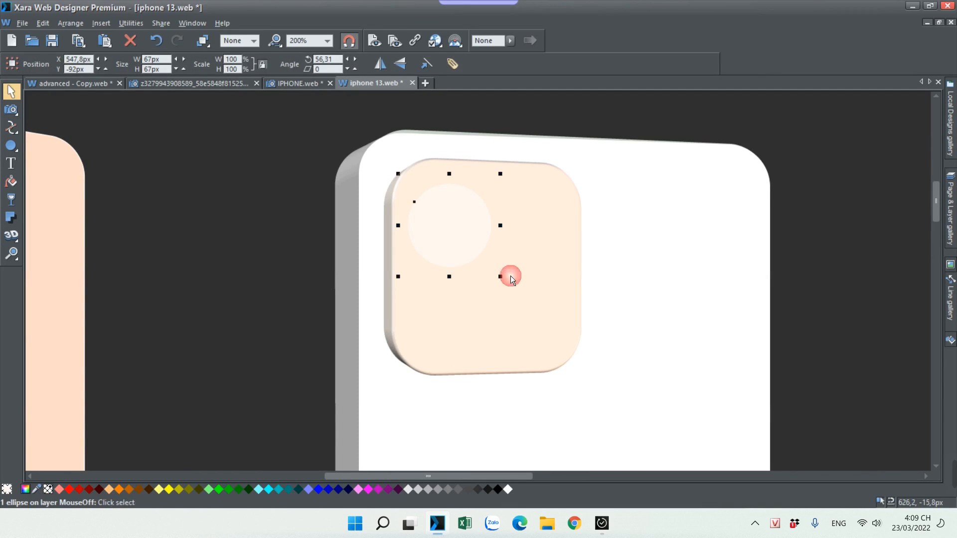
pyautogui.hotkey('ctrl', 'e')
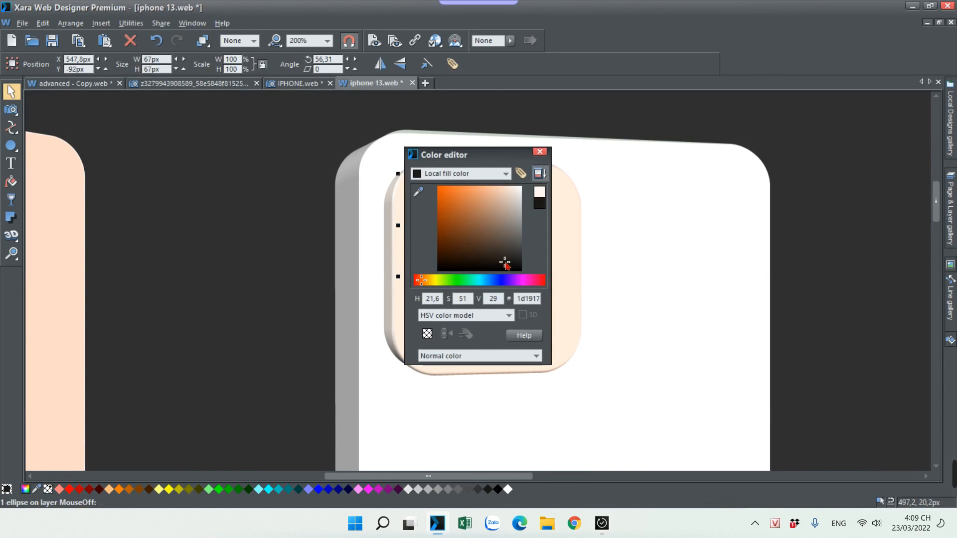
pyautogui.click(540, 151)
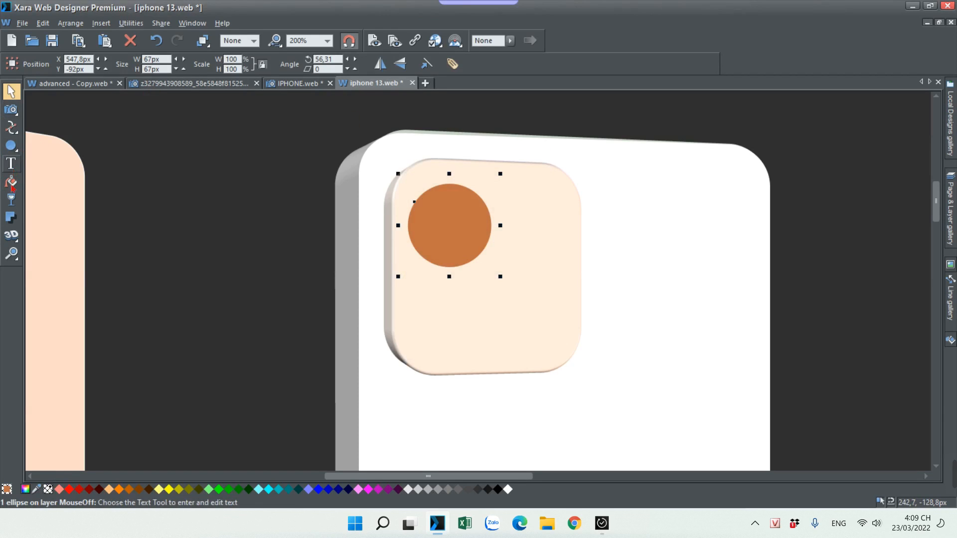
# - Extrude the circle to depth 42 with a rounded bevel of size 73, turned slightly to expose its left side
pyautogui.click(10, 217)
pyautogui.moveTo(12, 240)
pyautogui.click(76, 236)
pyautogui.scroll(2, 444, 237)
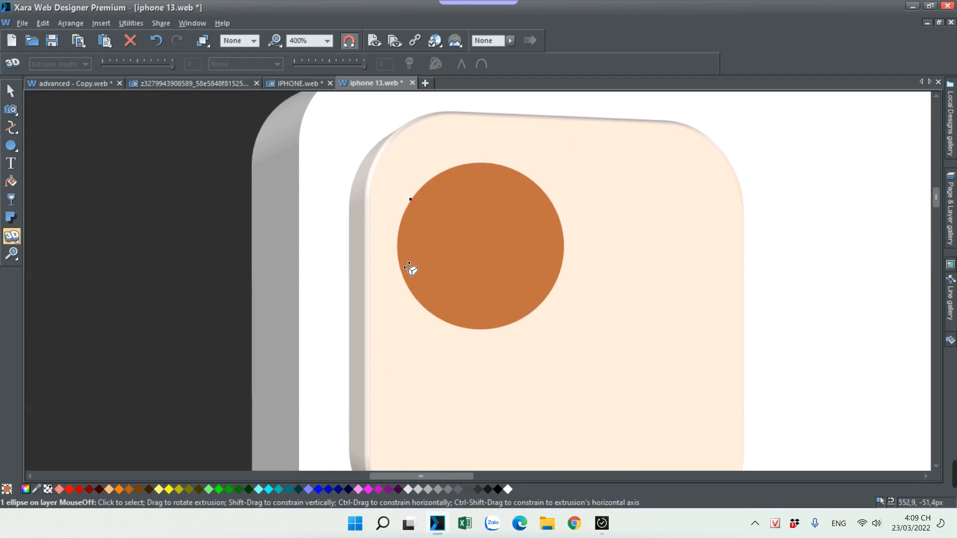
pyautogui.click(420, 265)
pyautogui.moveTo(432, 265); pyautogui.dragTo(502, 258)
pyautogui.hotkey('ctrl', 'z')
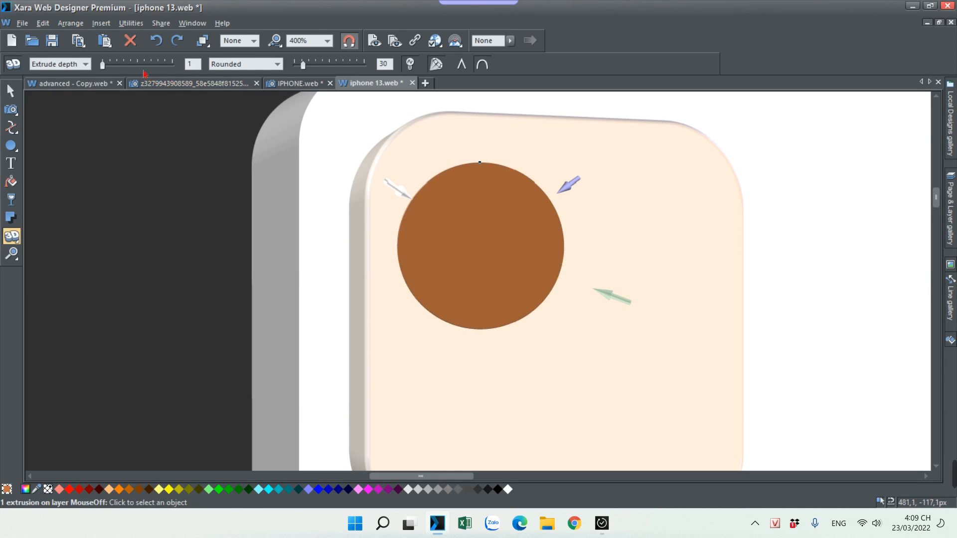
pyautogui.moveTo(423, 264); pyautogui.dragTo(440, 265)
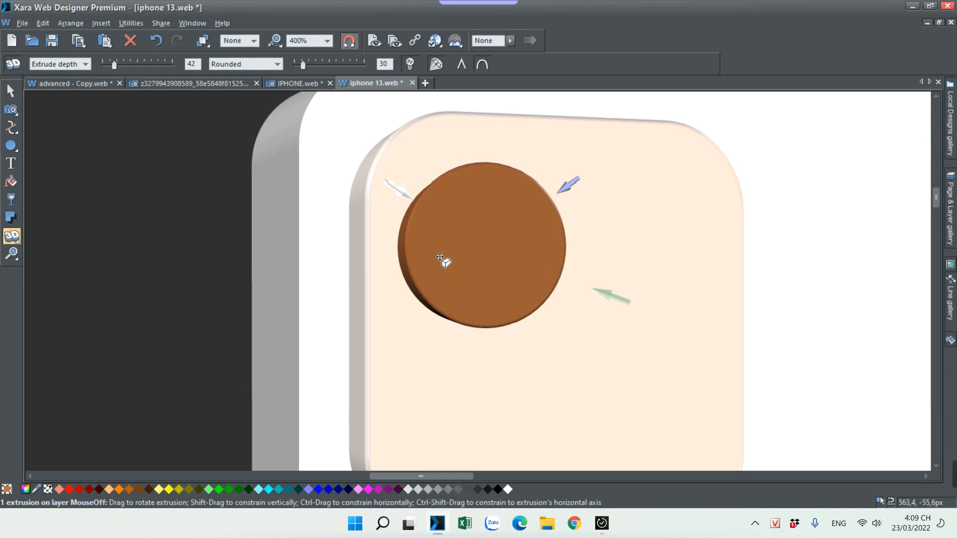
pyautogui.moveTo(309, 67); pyautogui.dragTo(315, 66)
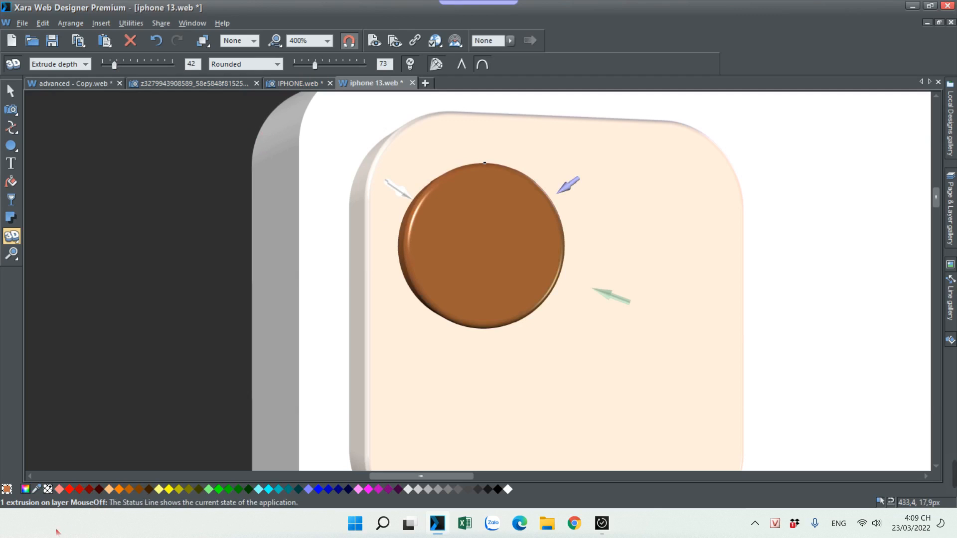
# - Set the extruded lens's Light 2 color to white
pyautogui.click(26, 489)
pyautogui.moveTo(484, 160); pyautogui.dragTo(666, 157)
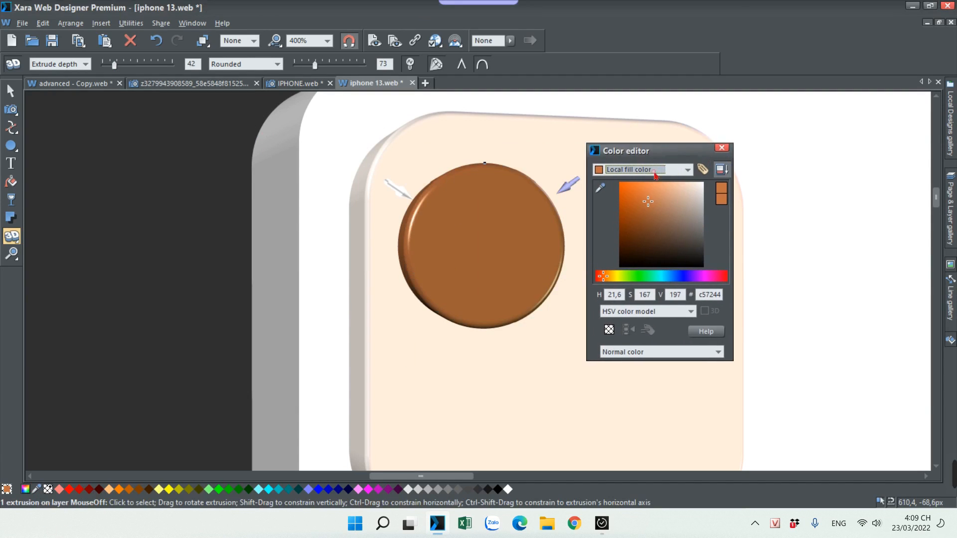
pyautogui.click(670, 168)
pyautogui.click(674, 216)
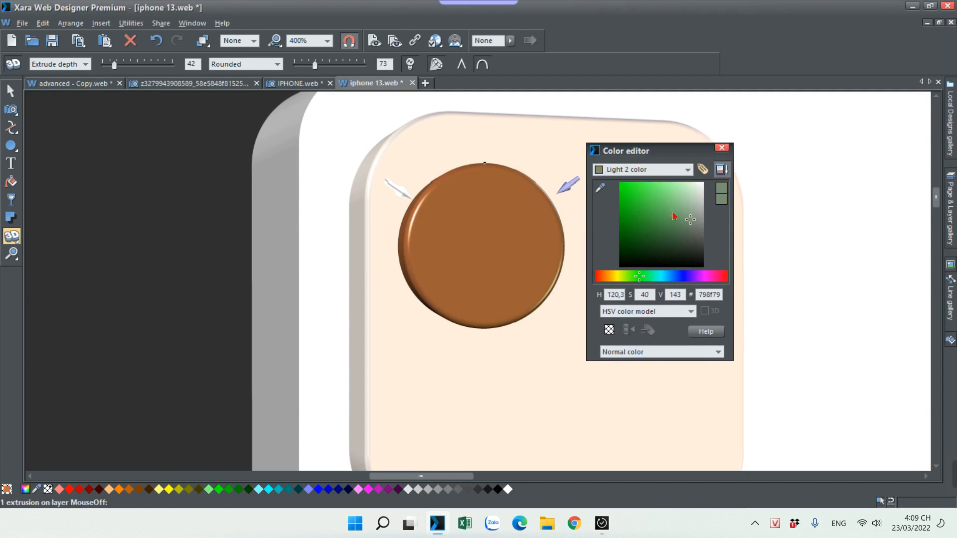
pyautogui.moveTo(674, 216); pyautogui.dragTo(703, 182)
# - Deepen the blue of the lens's Light 3 and set the lens's fill color to black
pyautogui.click(634, 171)
pyautogui.click(658, 226)
pyautogui.moveTo(622, 187)
pyautogui.mouseDown()
pyautogui.moveTo(639, 216)
pyautogui.moveTo(715, 176)
pyautogui.moveTo(726, 273)
pyautogui.mouseUp()
pyautogui.click(642, 171)
pyautogui.click(618, 182)
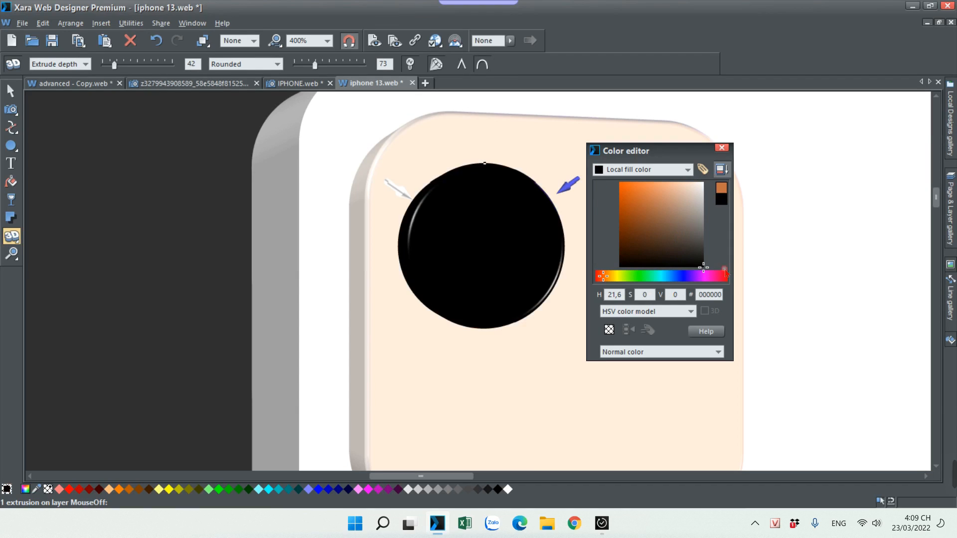
# - Set the black lens's Light 1 and Light 3 colors to white
pyautogui.click(687, 169)
pyautogui.click(628, 200)
pyautogui.click(703, 185)
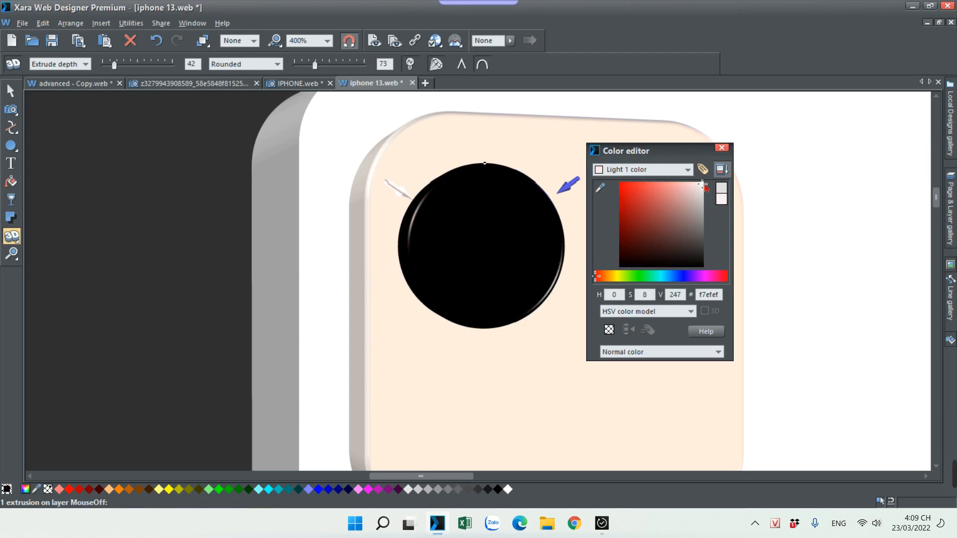
pyautogui.click(687, 169)
pyautogui.click(629, 210)
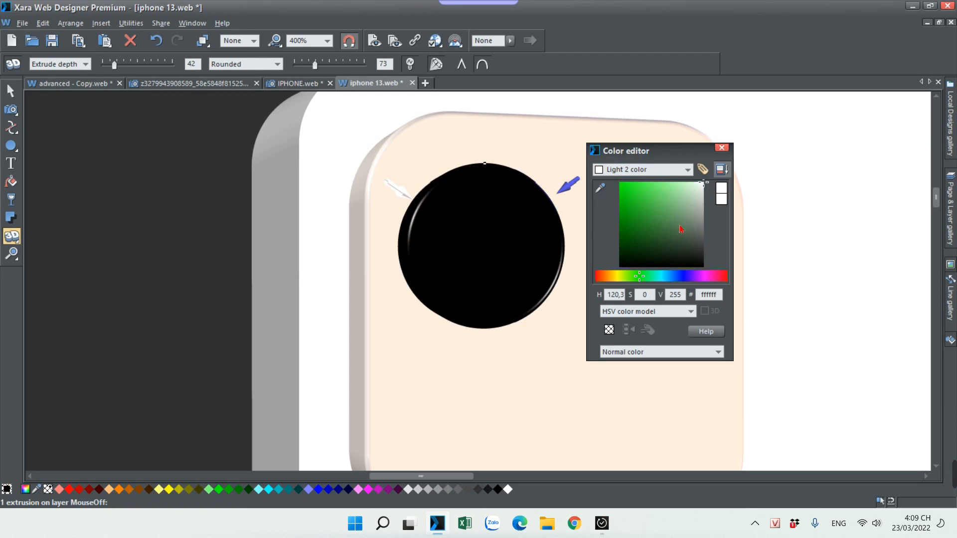
pyautogui.click(399, 191)
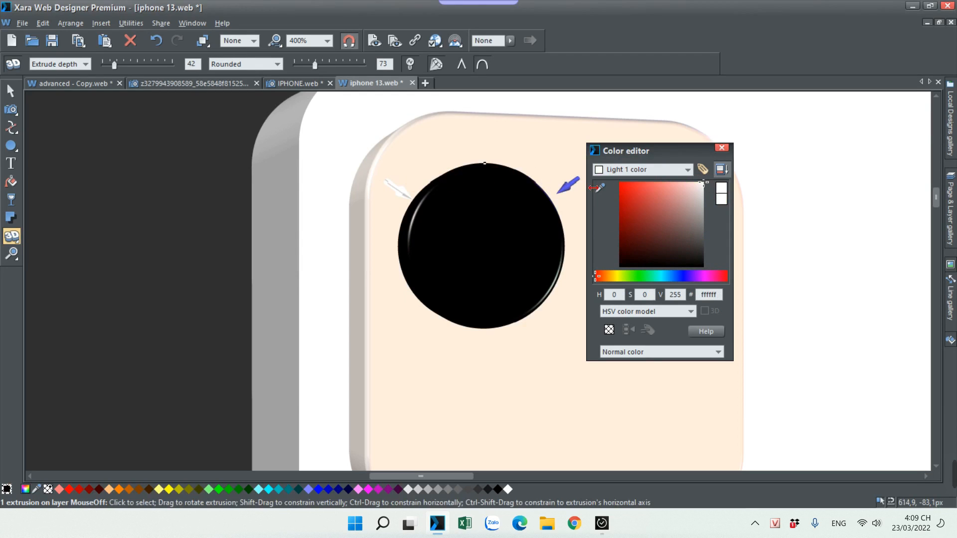
pyautogui.scroll(-1, 528, 215)
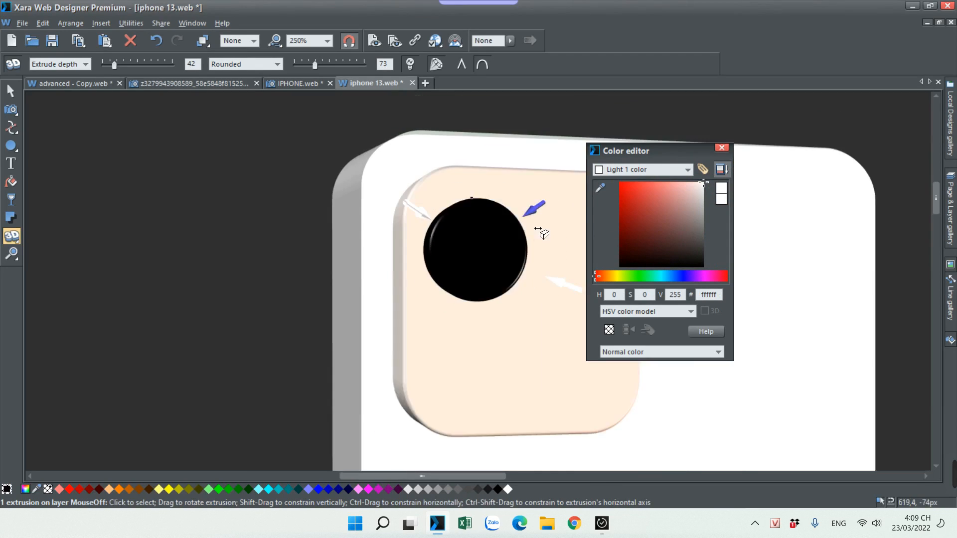
pyautogui.scroll(3, 524, 207)
pyautogui.click(514, 201)
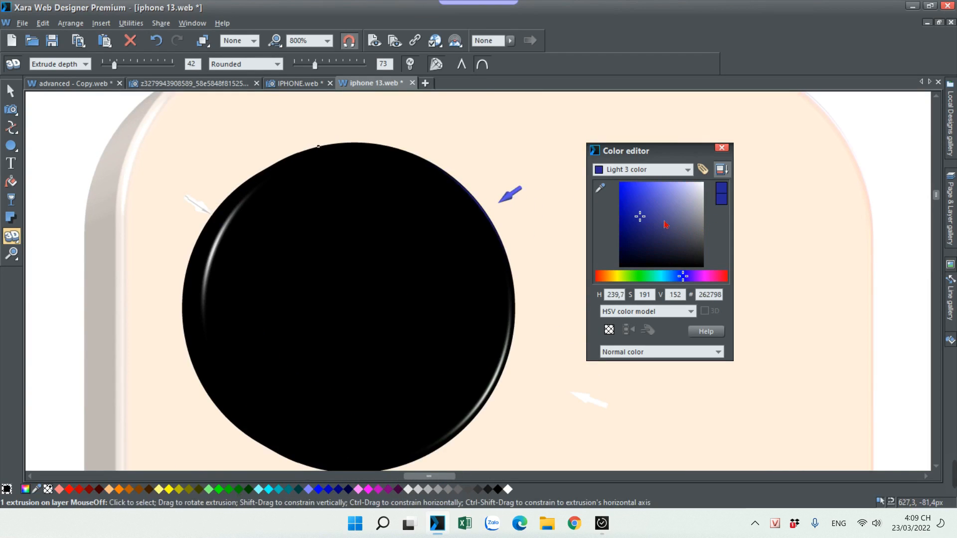
pyautogui.moveTo(665, 225); pyautogui.dragTo(716, 178)
pyautogui.scroll(-1, 532, 280)
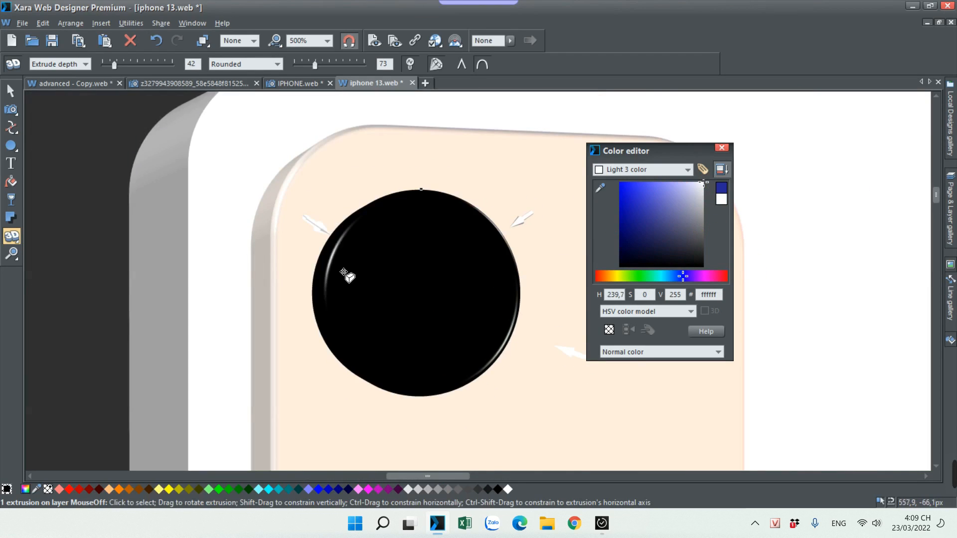
# - Move the lens slightly up on the camera plate and hide its 3D light arrows
pyautogui.click(11, 91)
pyautogui.moveTo(357, 304); pyautogui.dragTo(363, 280)
pyautogui.click(14, 238)
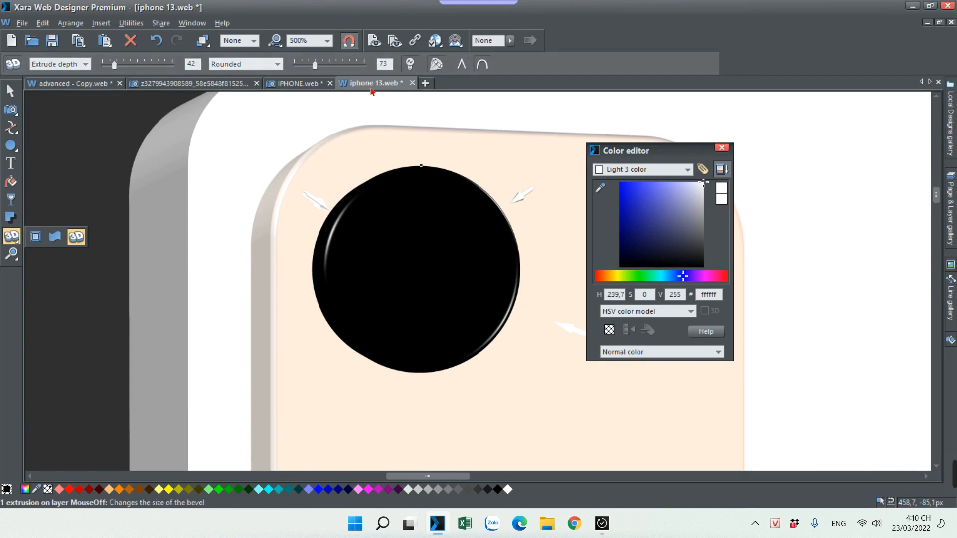
pyautogui.click(413, 68)
pyautogui.click(434, 65)
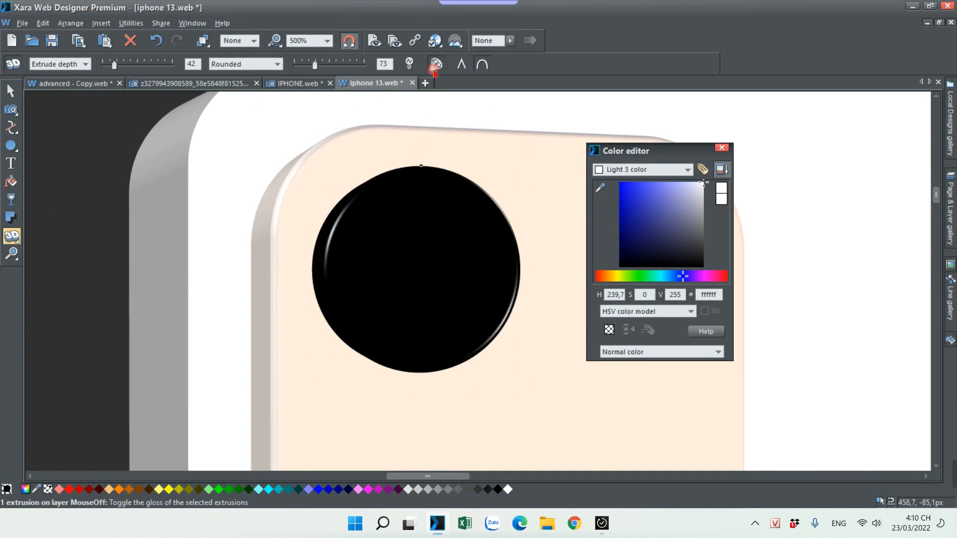
# - Change the lens's line color to white to give it a white rim
pyautogui.moveTo(690, 218); pyautogui.dragTo(704, 176)
pyautogui.click(326, 265)
pyautogui.click(687, 199)
pyautogui.click(702, 183)
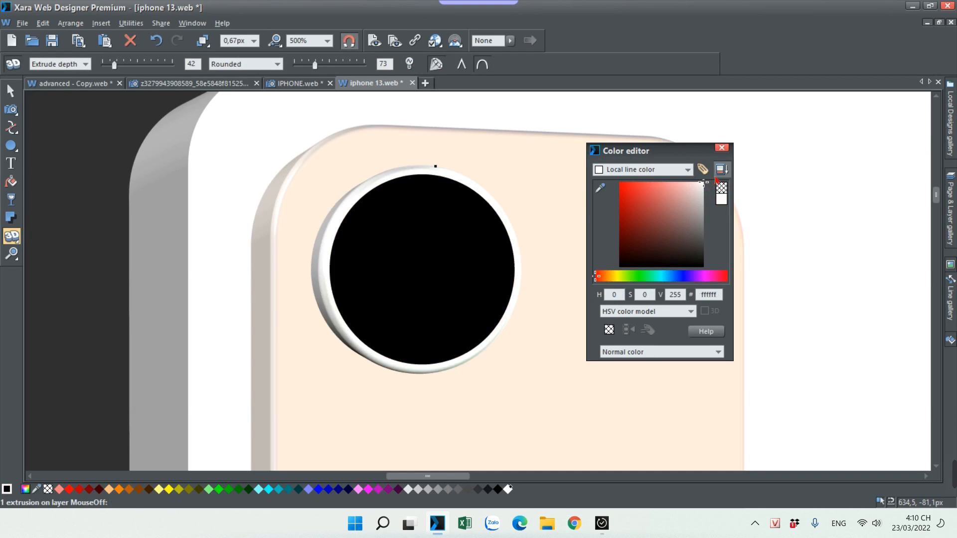
pyautogui.scroll(-3, 373, 247)
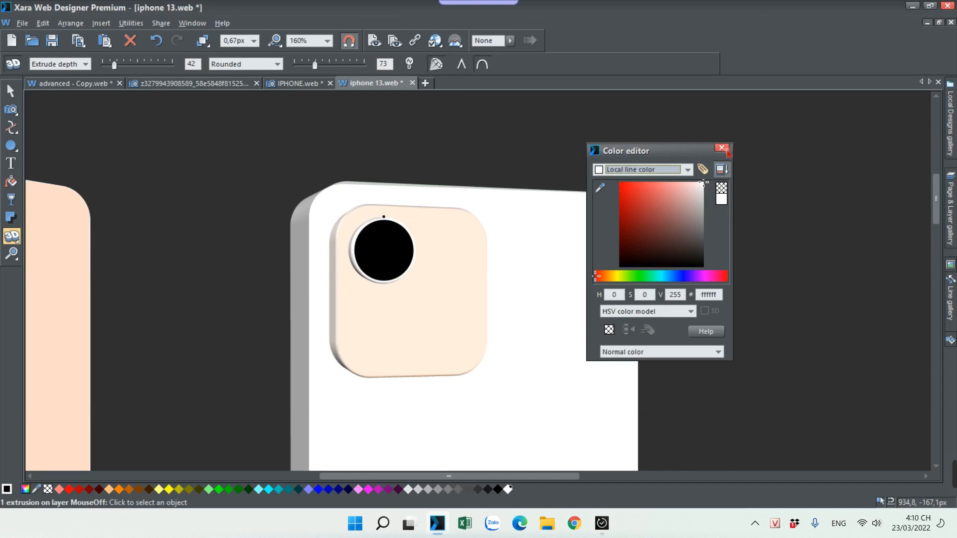
pyautogui.click(11, 91)
pyautogui.scroll(3, 395, 243)
pyautogui.scroll(2, 394, 242)
pyautogui.click(299, 130)
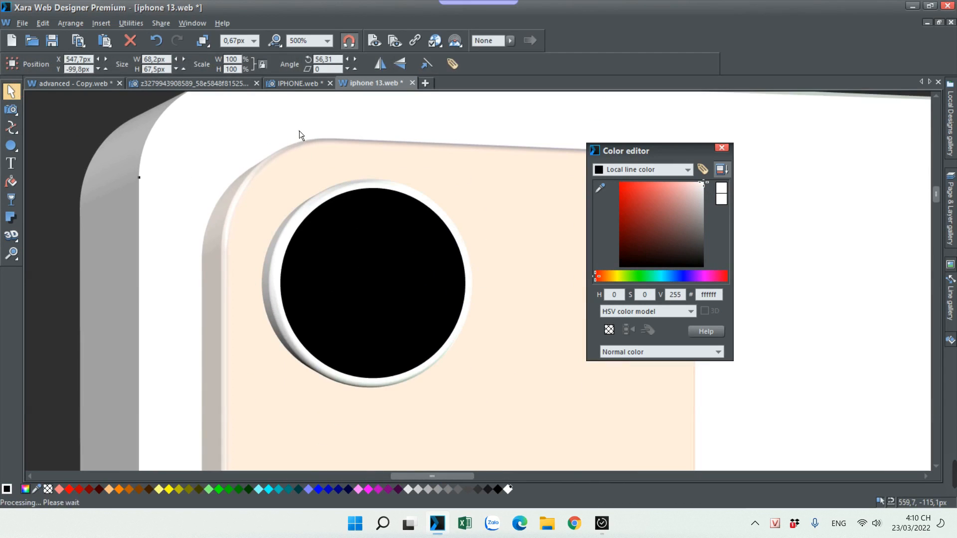
pyautogui.click(372, 279)
pyautogui.scroll(-3, 371, 280)
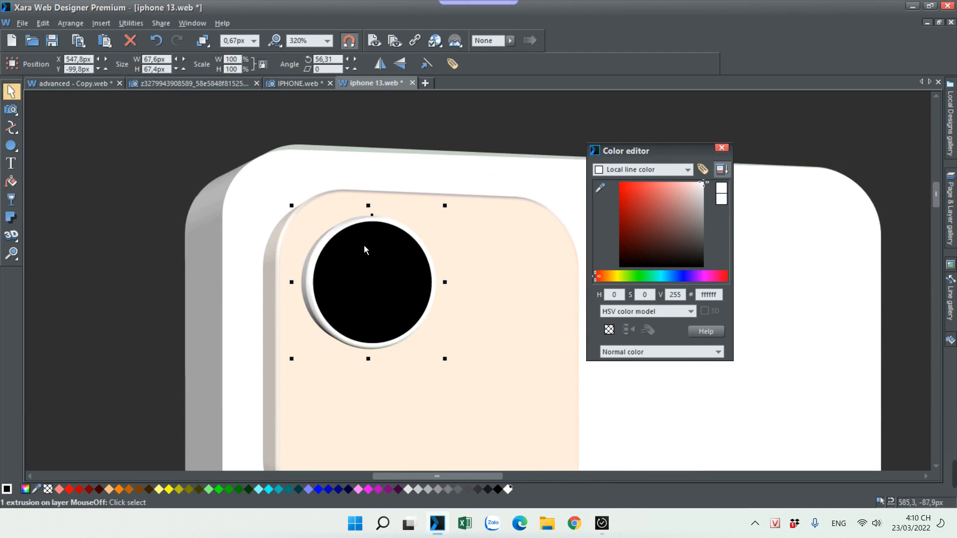
# - Draw a circle about 18.4 px wide inside the black lens, filled white and without an outline
pyautogui.click(11, 146)
pyautogui.scroll(2, 394, 269)
pyautogui.moveTo(348, 238); pyautogui.dragTo(406, 295)
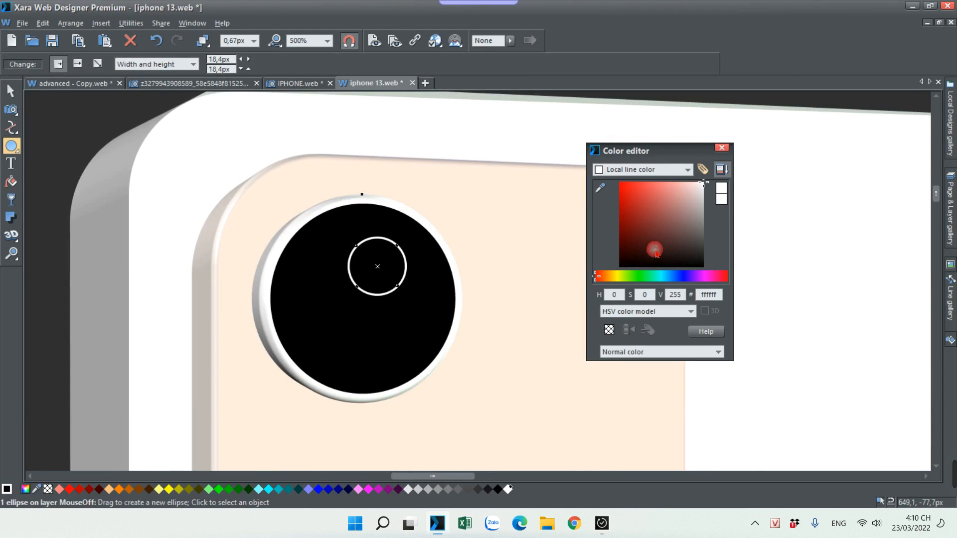
pyautogui.click(50, 490)
pyautogui.click(94, 423)
pyautogui.click(703, 183)
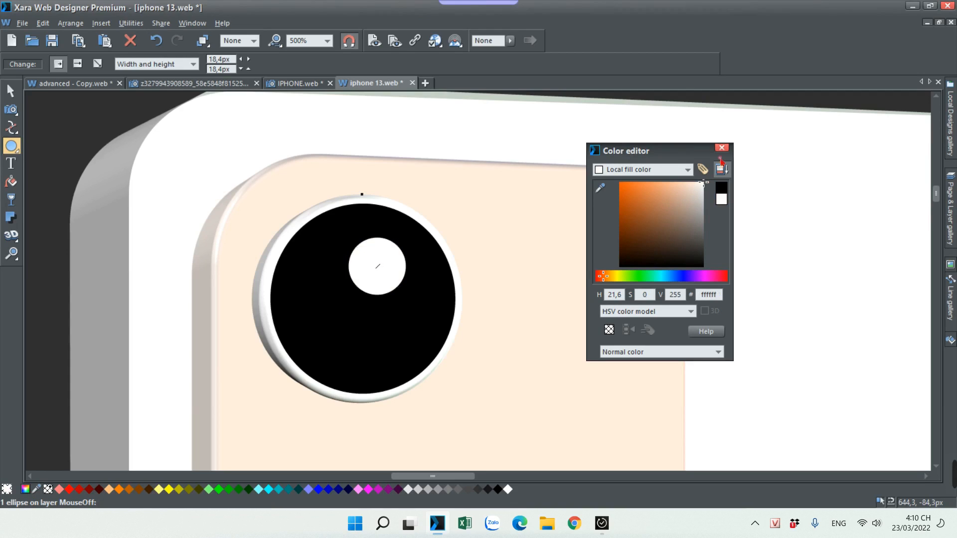
# - Move the white circle to the lens's center at about 20.2 px wide and fade its right half with graduated transparency
pyautogui.click(11, 91)
pyautogui.moveTo(376, 295); pyautogui.dragTo(375, 320)
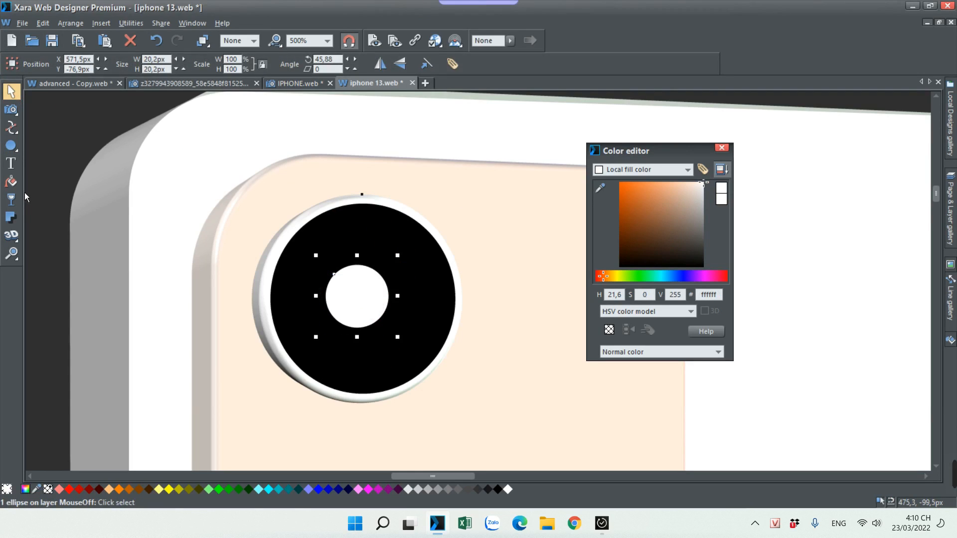
pyautogui.click(11, 200)
pyautogui.scroll(2, 393, 304)
pyautogui.moveTo(323, 295); pyautogui.dragTo(301, 297)
pyautogui.moveTo(371, 298)
pyautogui.mouseDown()
pyautogui.moveTo(324, 302)
pyautogui.moveTo(351, 297)
pyautogui.moveTo(295, 281)
pyautogui.moveTo(362, 289)
pyautogui.mouseUp()
pyautogui.click(344, 297)
# - Overlay a near-black #17120f circle about 17.5 px wide on the faded white circle, offset right to leave a crescent
pyautogui.click(11, 91)
pyautogui.click(207, 191)
pyautogui.moveTo(672, 219); pyautogui.dragTo(674, 259)
pyautogui.moveTo(388, 284); pyautogui.dragTo(364, 297)
pyautogui.click(364, 297)
pyautogui.moveTo(423, 240); pyautogui.dragTo(409, 254)
pyautogui.moveTo(387, 297); pyautogui.dragTo(382, 291)
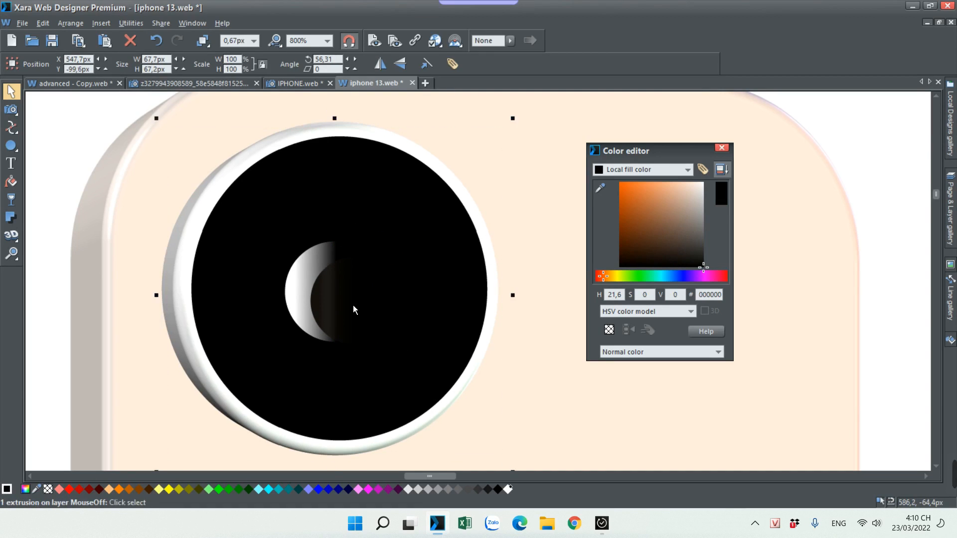
# - Feather the near-black overlay circle by 2.7 px
pyautogui.keyDown('ctrl'); pyautogui.click(349, 306); pyautogui.keyUp('ctrl')
pyautogui.click(510, 41)
pyautogui.moveTo(513, 54); pyautogui.dragTo(523, 58)
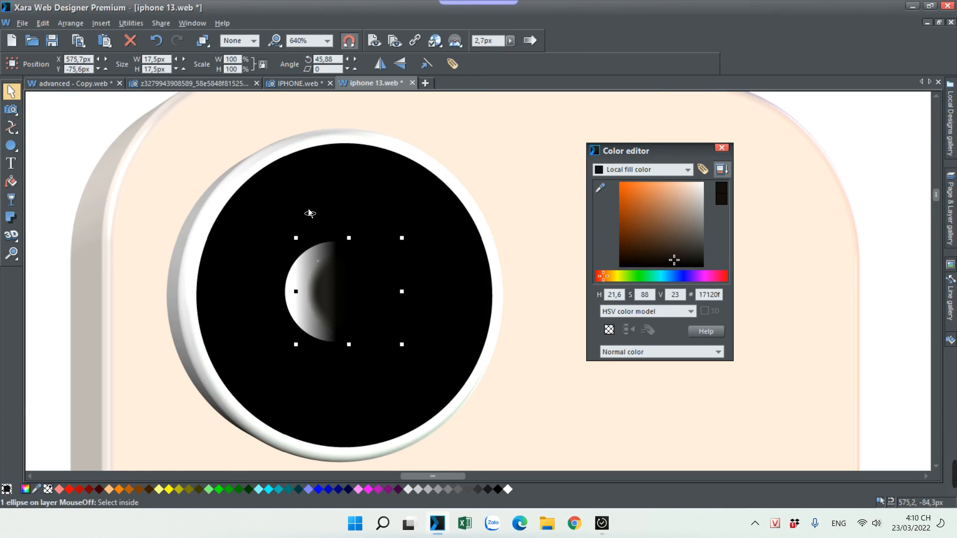
# - Place a smaller mirrored copy of the crescent, about 8 by 7.5 px, to its right with a 2.1 px feather
pyautogui.scroll(-3, 310, 210)
pyautogui.click(345, 168)
pyautogui.moveTo(259, 126); pyautogui.dragTo(326, 258)
pyautogui.scroll(2, 304, 241)
pyautogui.moveTo(289, 231); pyautogui.dragTo(359, 250)
pyautogui.click(380, 64)
pyautogui.moveTo(422, 209); pyautogui.dragTo(387, 245)
pyautogui.click(509, 41)
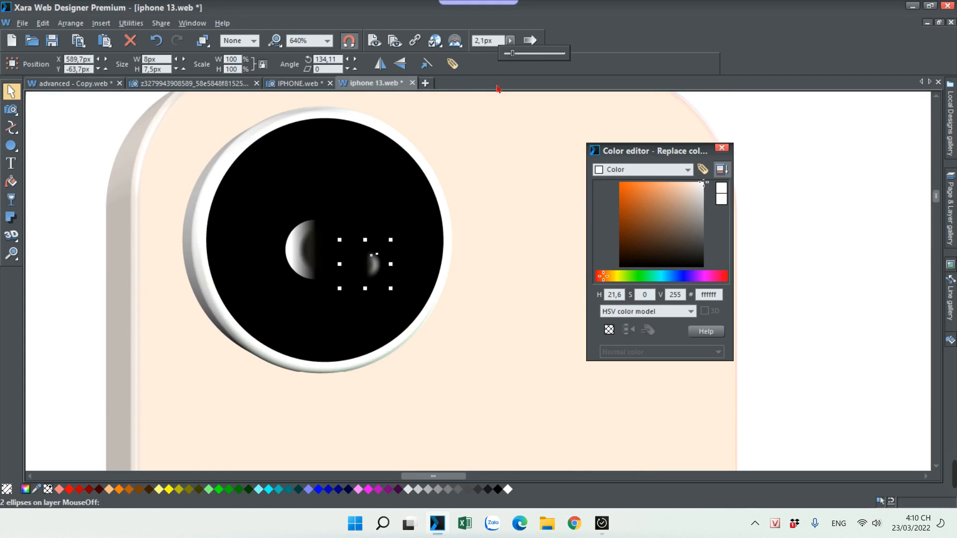
pyautogui.moveTo(372, 265); pyautogui.dragTo(346, 253)
# - Examine the lens and its crescent highlights against the whole camera plate
pyautogui.scroll(-2, 413, 205)
pyautogui.scroll(-2, 404, 194)
pyautogui.click(476, 165)
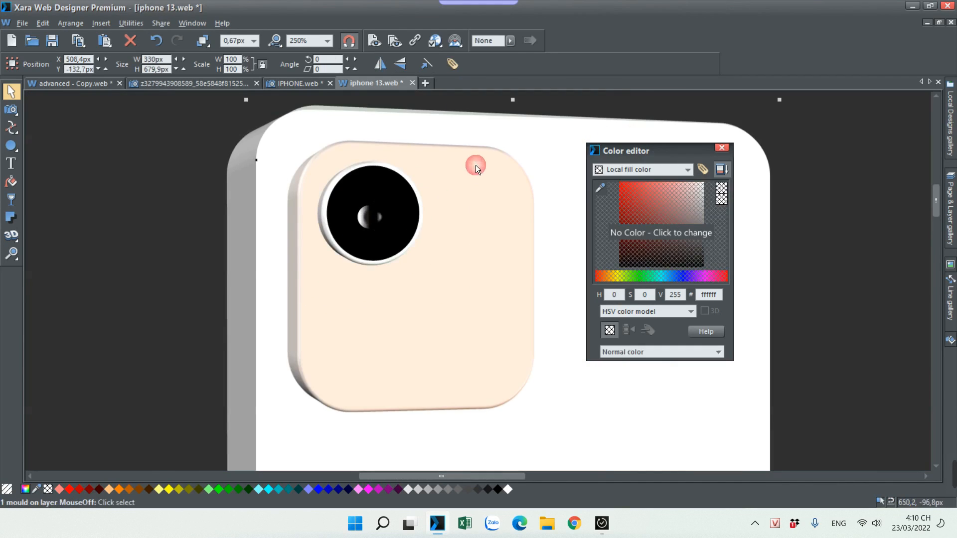
pyautogui.scroll(3, 444, 168)
pyautogui.scroll(-1, 422, 165)
pyautogui.click(415, 163)
pyautogui.scroll(-3, 415, 170)
pyautogui.click(337, 120)
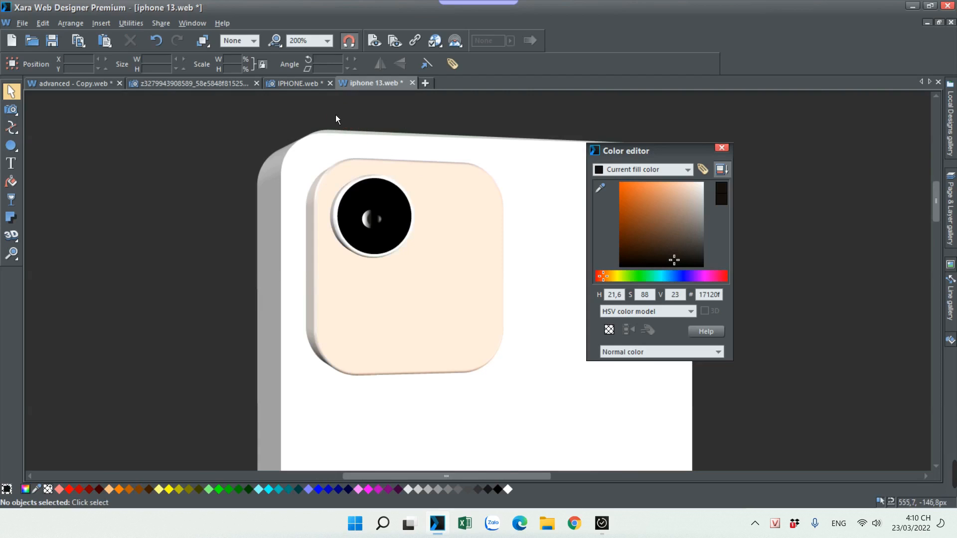
# - Select the four highlight ellipses together and shift them slightly to center them in the lens
pyautogui.moveTo(389, 259); pyautogui.dragTo(390, 259)
pyautogui.scroll(2, 384, 229)
pyautogui.moveTo(373, 224); pyautogui.dragTo(368, 224)
pyautogui.click(371, 221)
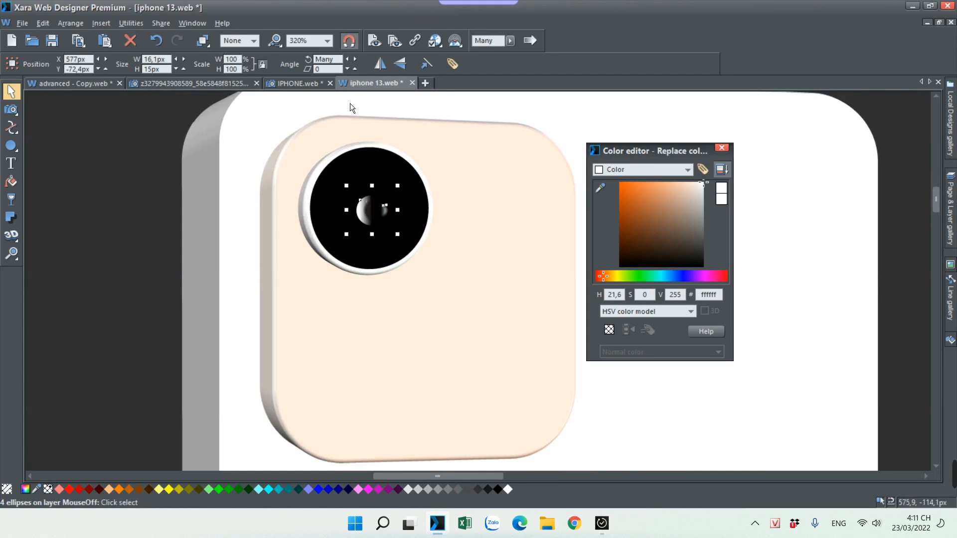
pyautogui.scroll(-2, 305, 214)
pyautogui.click(444, 167)
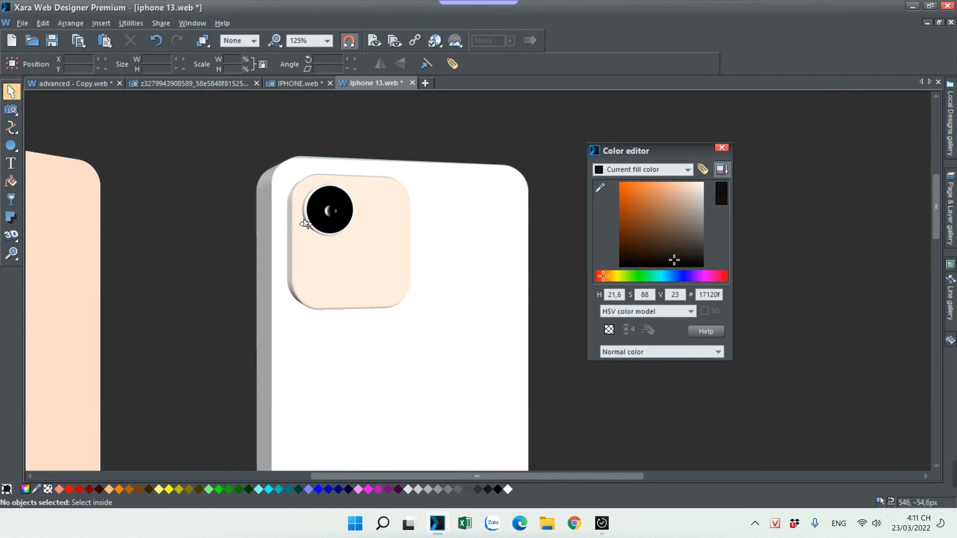
pyautogui.scroll(1, 302, 218)
pyautogui.scroll(-2, 309, 208)
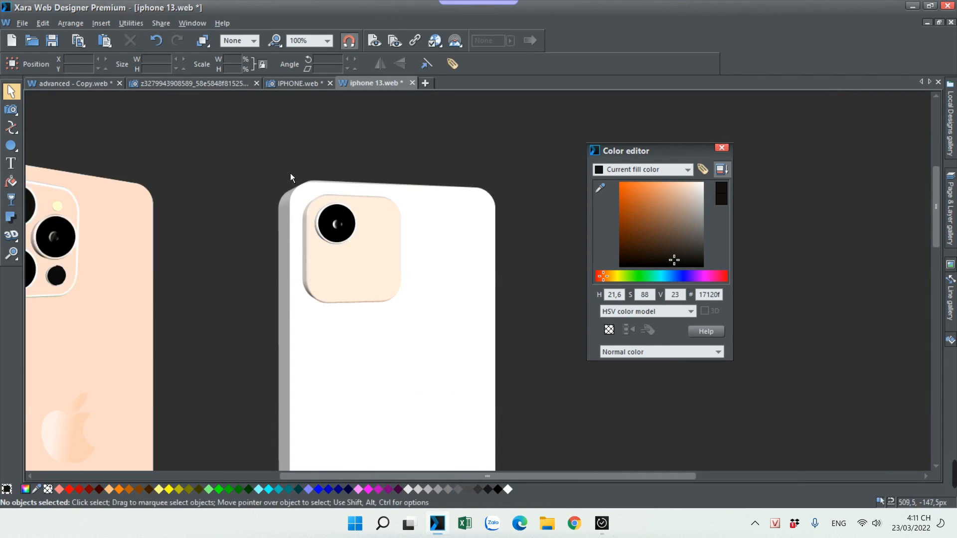
# - Duplicate the finished lens twice on the camera plate, one directly below it and one to the right midway between them
pyautogui.moveTo(355, 234); pyautogui.dragTo(388, 258)
pyautogui.click(276, 226)
pyautogui.click(333, 277)
pyautogui.scroll(2, 385, 256)
pyautogui.scroll(-2, 317, 259)
pyautogui.scroll(3, 373, 238)
pyautogui.click(370, 229)
# - Lighten the camera plate's fill to white, ffffff
pyautogui.click(333, 184)
pyautogui.scroll(-3, 333, 183)
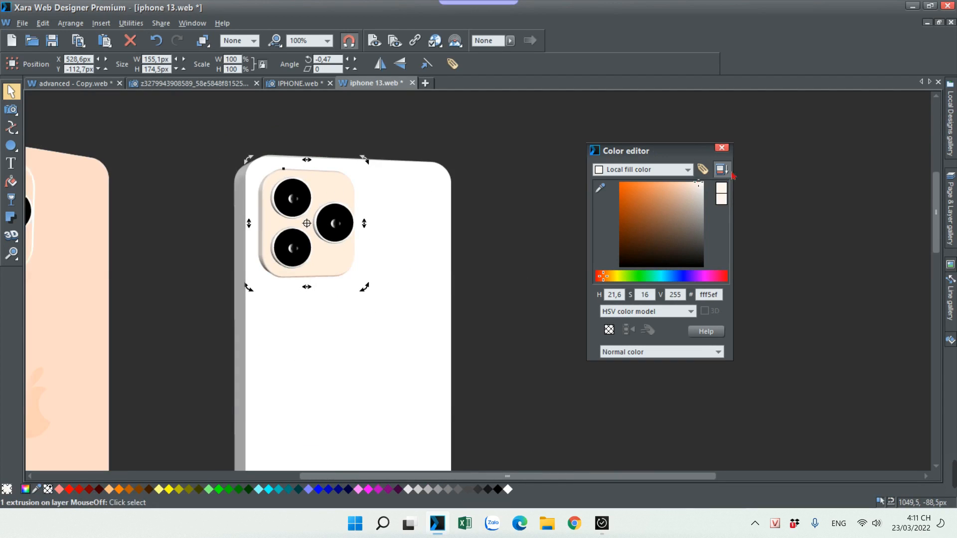
pyautogui.press('Escape')
pyautogui.scroll(2, 347, 187)
pyautogui.scroll(4, 311, 302)
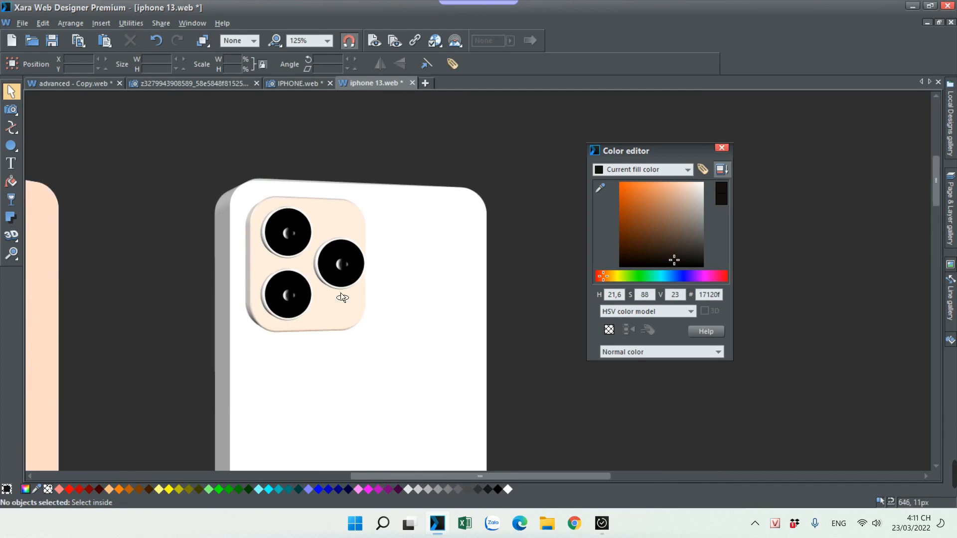
pyautogui.scroll(-2, 360, 278)
pyautogui.scroll(1, 311, 235)
pyautogui.scroll(1, 311, 235)
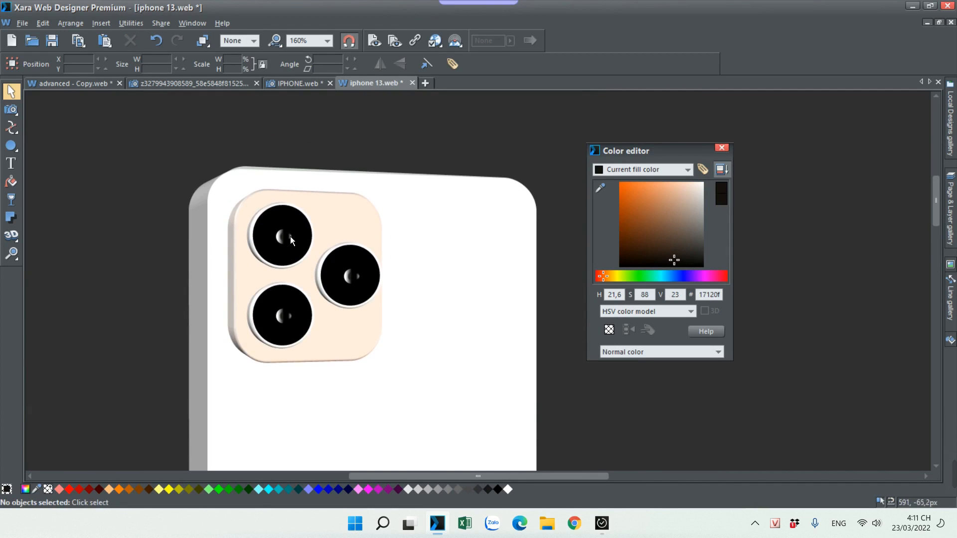
pyautogui.click(339, 208)
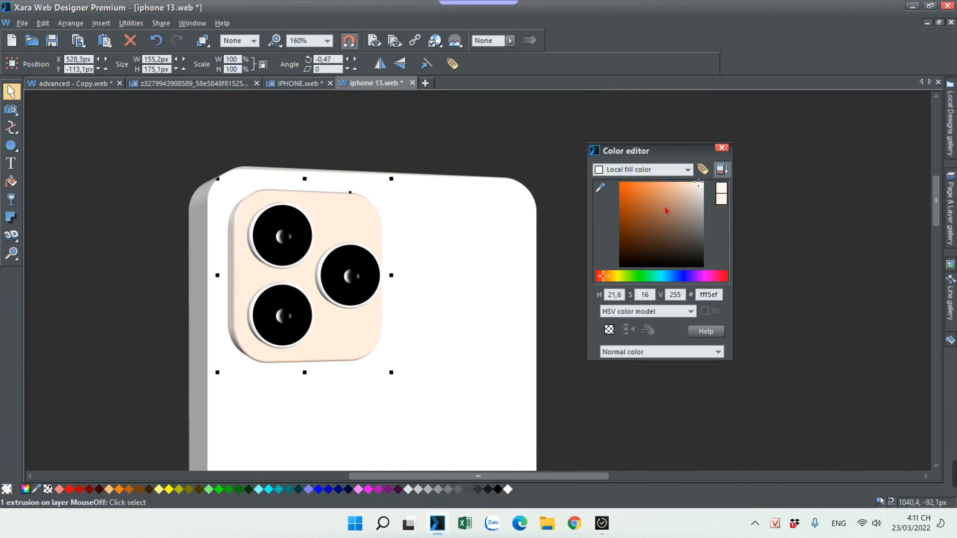
pyautogui.click(512, 174)
pyautogui.scroll(-2, 336, 250)
pyautogui.scroll(2, 387, 273)
pyautogui.scroll(1, 387, 273)
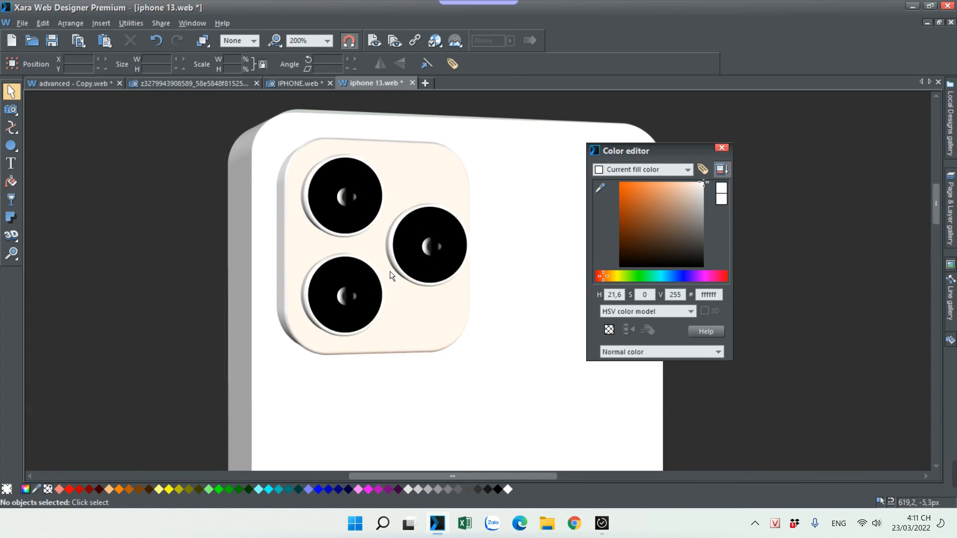
# - Reduce the camera plate's extrude depth to 21
pyautogui.scroll(1, 349, 259)
pyautogui.click(11, 236)
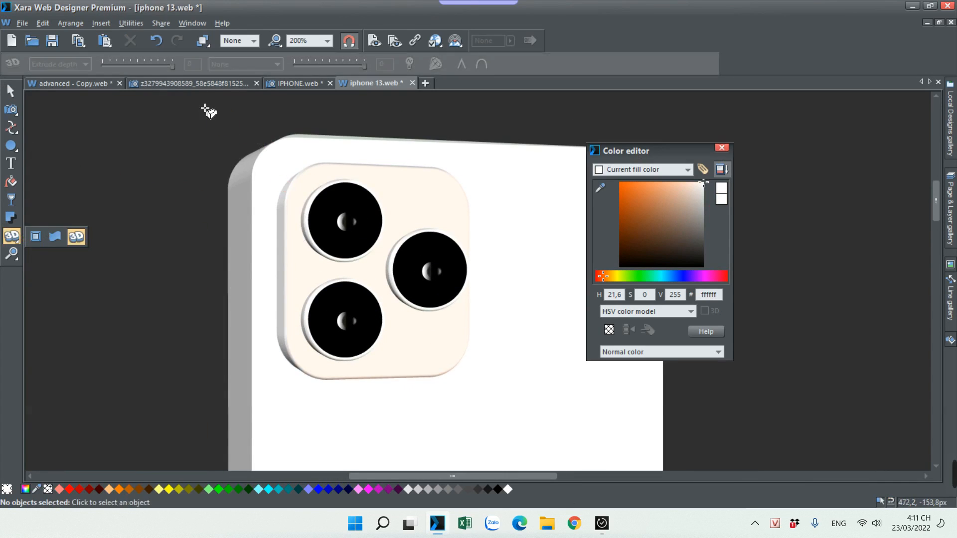
pyautogui.click(331, 285)
pyautogui.moveTo(111, 67); pyautogui.dragTo(110, 67)
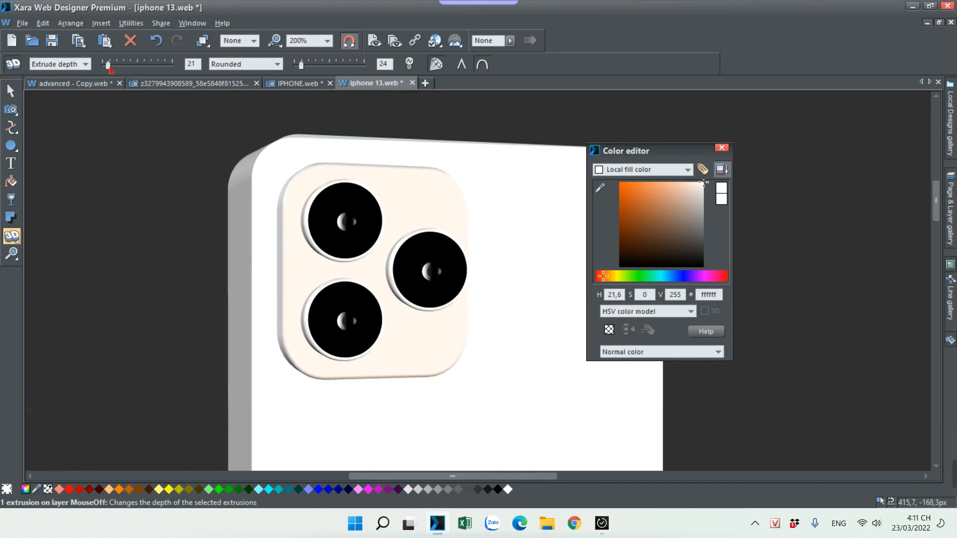
pyautogui.click(11, 91)
pyautogui.click(64, 120)
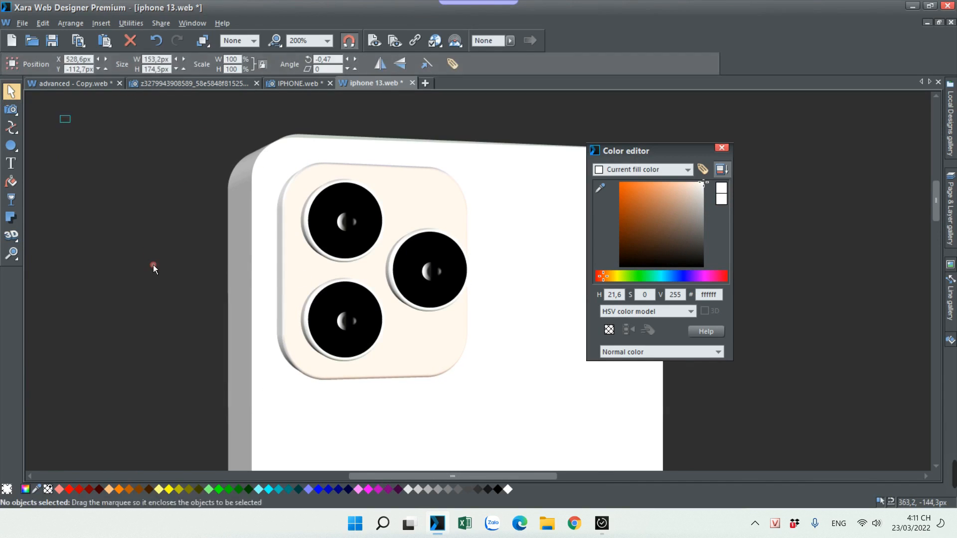
# - Examine the three-lens camera plate on the white phone, at full view against the peach phone and up close
pyautogui.scroll(-5, 164, 272)
pyautogui.scroll(-1, 420, 254)
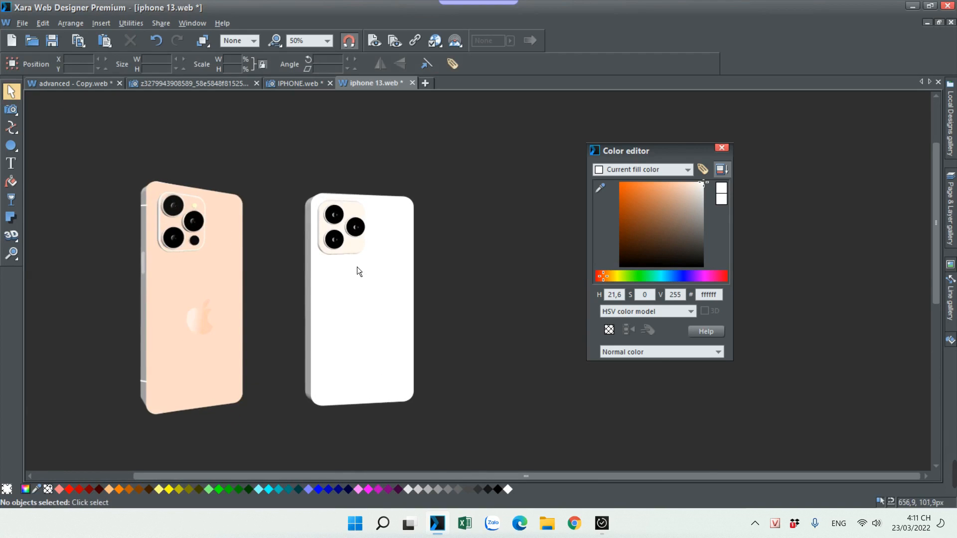
pyautogui.scroll(3, 332, 279)
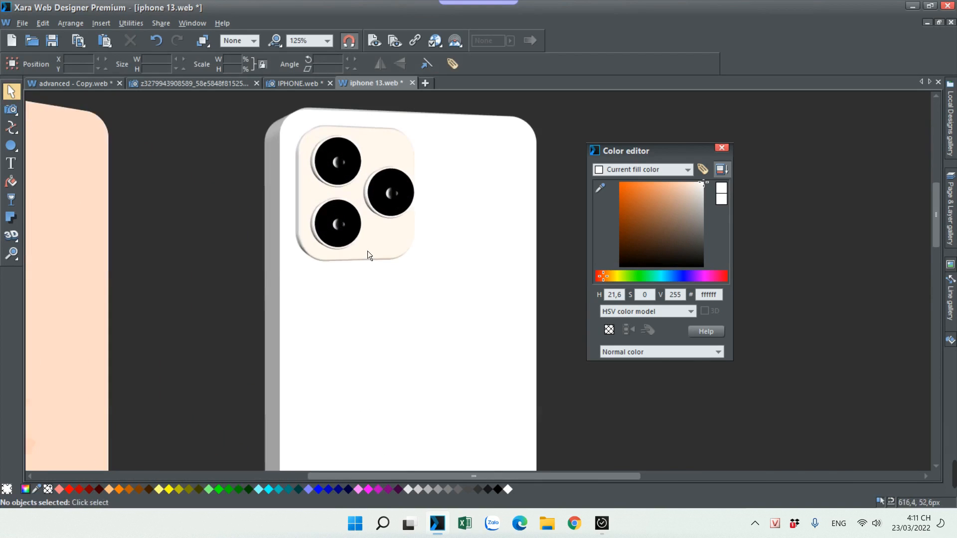
pyautogui.click(395, 258)
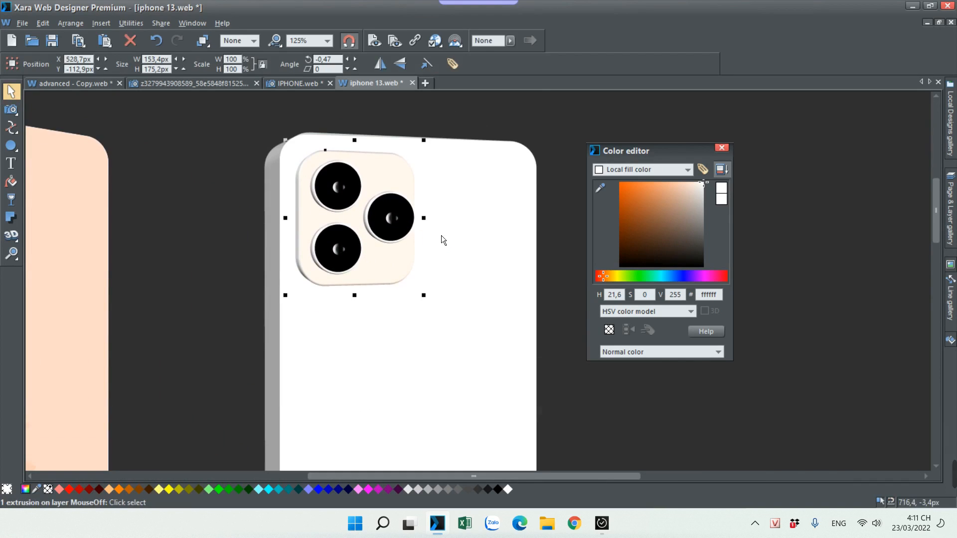
pyautogui.click(566, 139)
pyautogui.scroll(2, 370, 223)
pyautogui.scroll(-3, 393, 243)
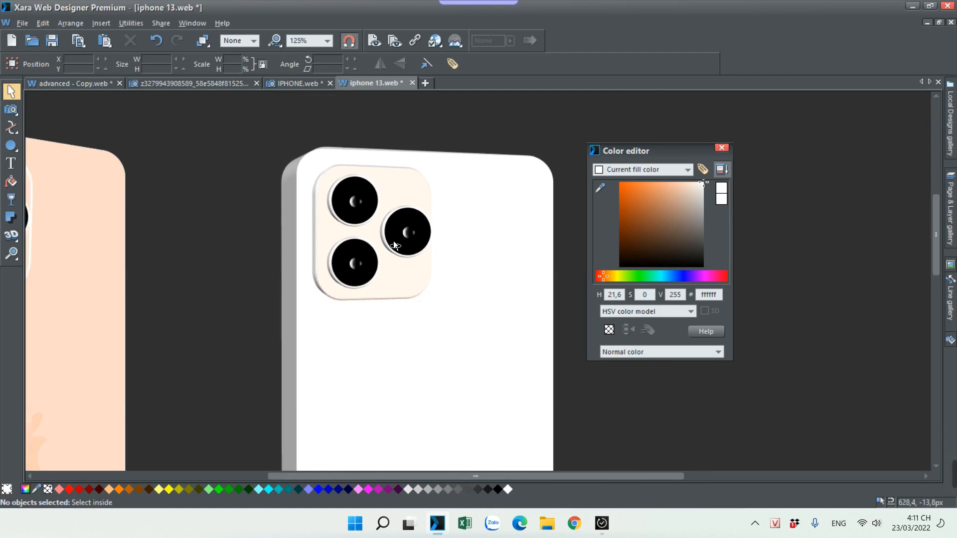
pyautogui.scroll(2, 142, 269)
pyautogui.scroll(-2, 492, 247)
pyautogui.scroll(2, 388, 249)
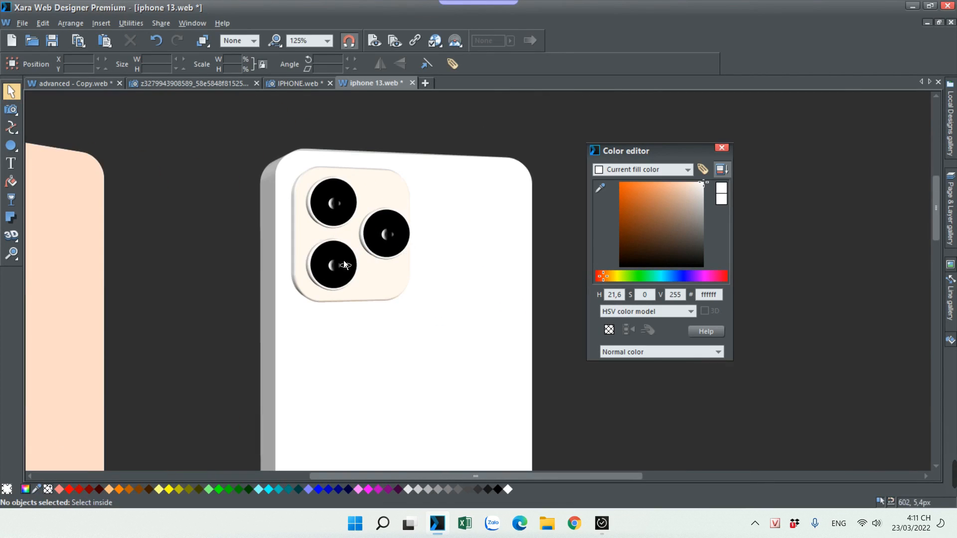
# - Place a small plain black lens, about 26 by 26 px, below the right-hand lens on the camera plate
pyautogui.moveTo(322, 273); pyautogui.dragTo(385, 324)
pyautogui.moveTo(448, 369); pyautogui.dragTo(481, 317)
pyautogui.scroll(2, 389, 291)
pyautogui.click(441, 292)
pyautogui.click(442, 286)
pyautogui.scroll(-1, 441, 285)
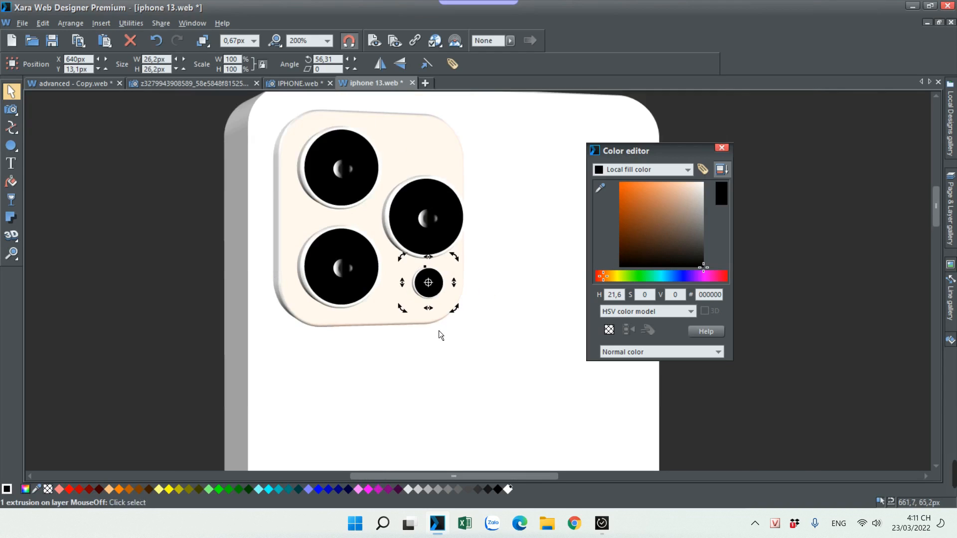
pyautogui.click(438, 332)
# - Place a 17 by 17 px extruded flash disc in the camera plate's upper-right corner, above the right-hand lens
pyautogui.scroll(1, 443, 319)
pyautogui.moveTo(432, 220)
pyautogui.mouseDown()
pyautogui.moveTo(444, 203)
pyautogui.moveTo(446, 215)
pyautogui.mouseUp()
pyautogui.click(669, 208)
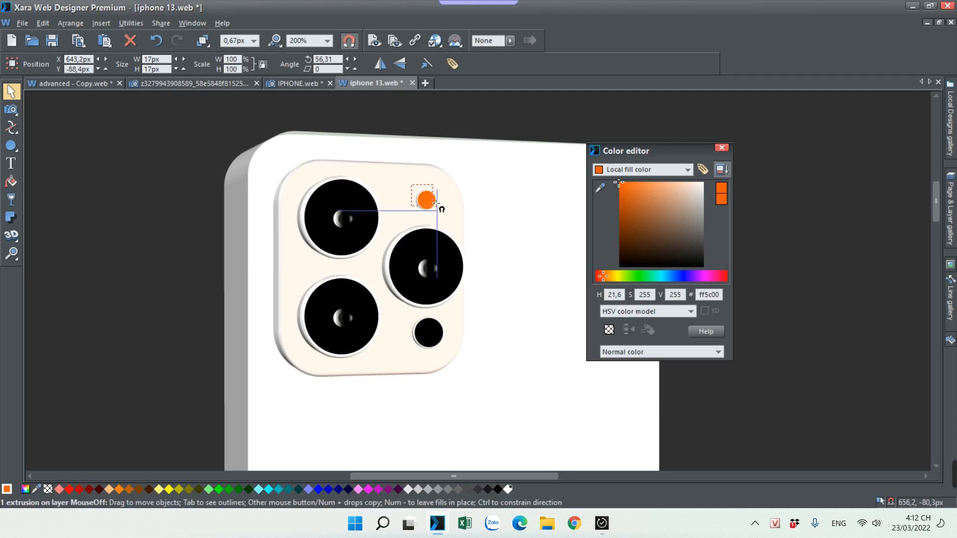
pyautogui.moveTo(437, 204); pyautogui.dragTo(437, 203)
# - Fill the flash disc with warm yellow, ffe165
pyautogui.click(620, 277)
pyautogui.click(650, 207)
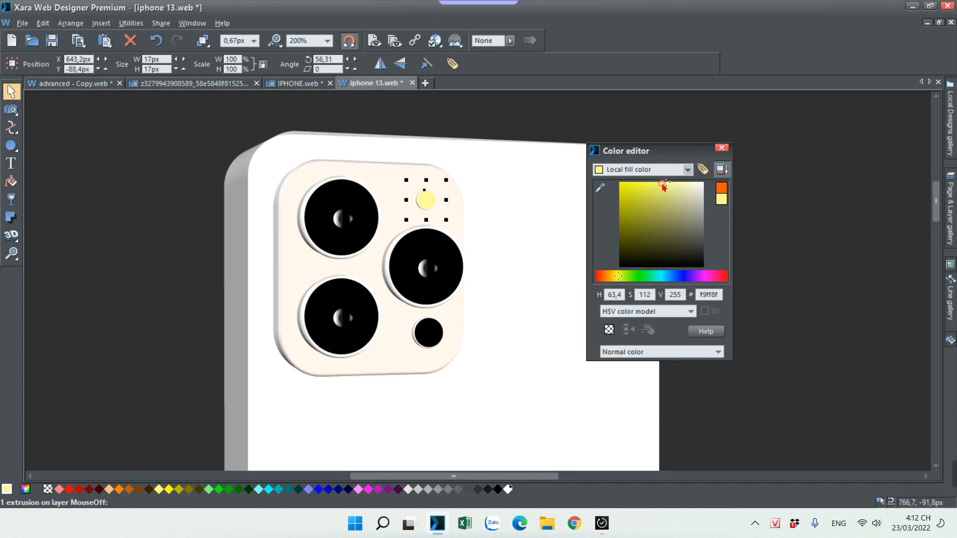
pyautogui.moveTo(615, 279); pyautogui.dragTo(613, 280)
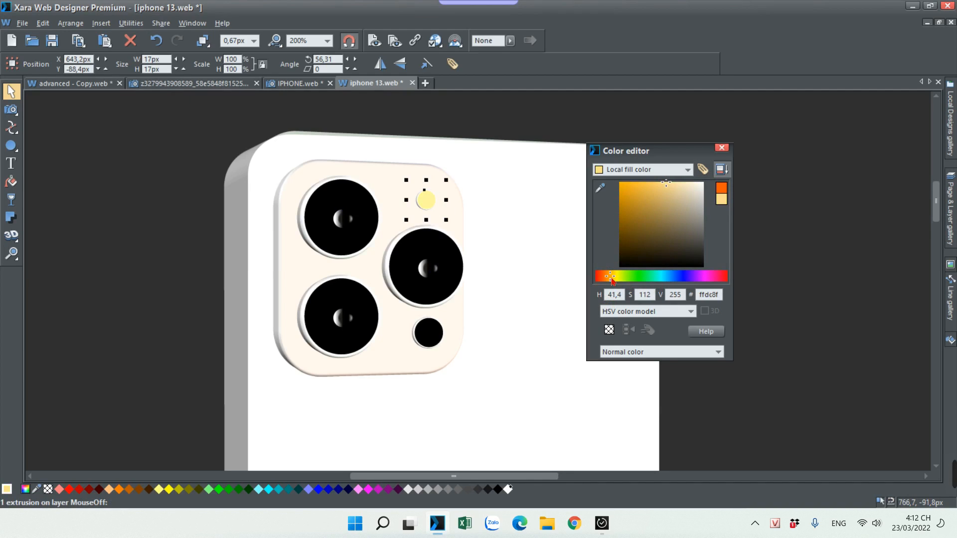
pyautogui.click(616, 277)
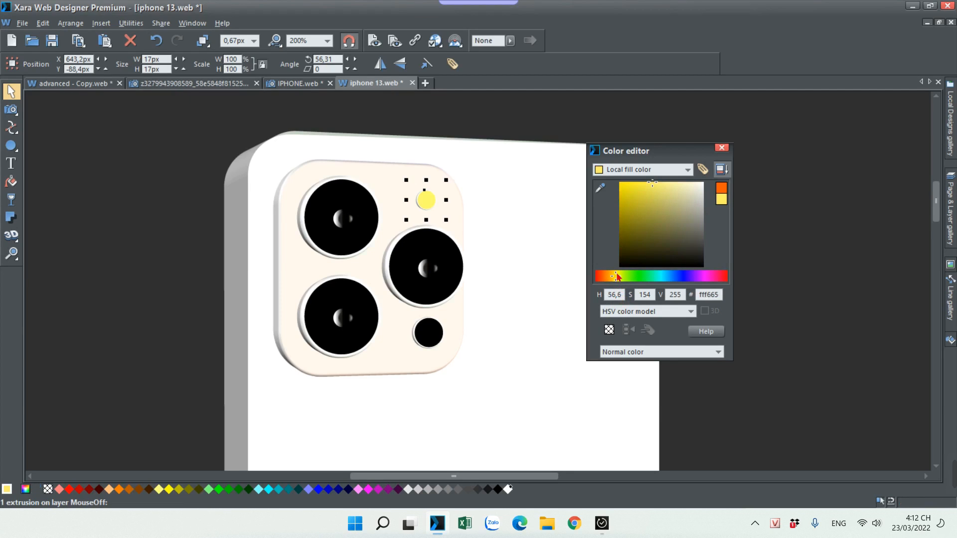
pyautogui.scroll(-4, 469, 324)
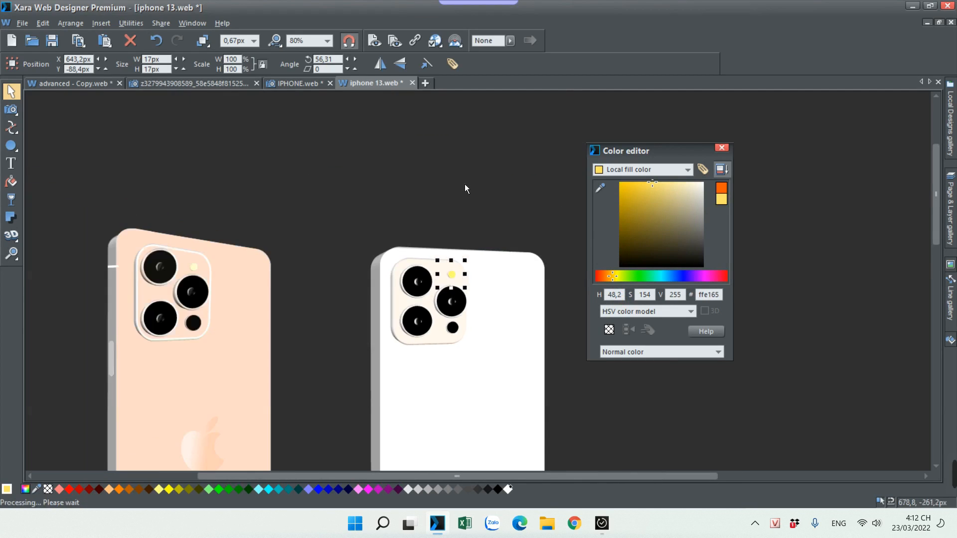
pyautogui.click(465, 184)
# - Set the yellow flash disc's extrude depth to 59 and its rounded bevel size to 30
pyautogui.scroll(-2, 470, 248)
pyautogui.scroll(1, 471, 248)
pyautogui.scroll(-1, 470, 246)
pyautogui.scroll(8, 447, 195)
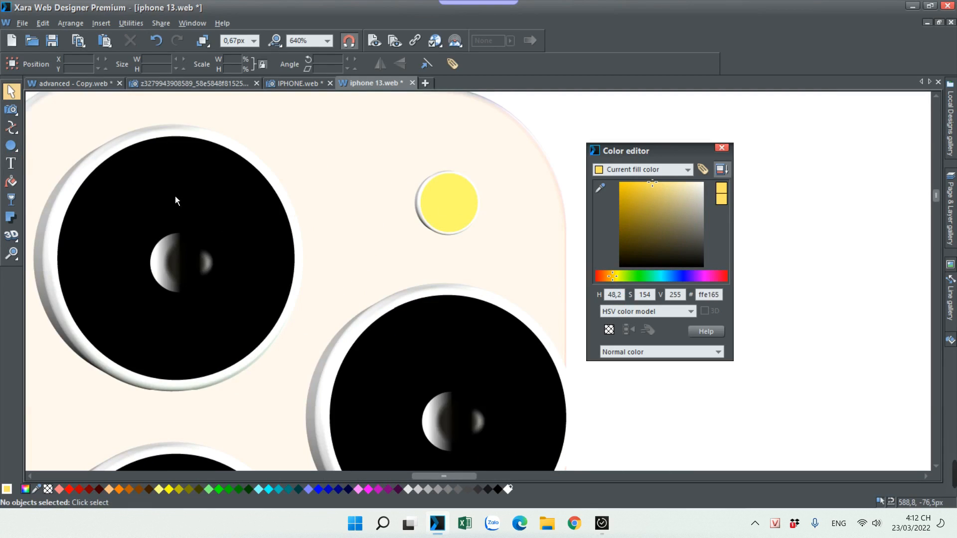
pyautogui.click(11, 236)
pyautogui.scroll(2, 434, 214)
pyautogui.click(413, 202)
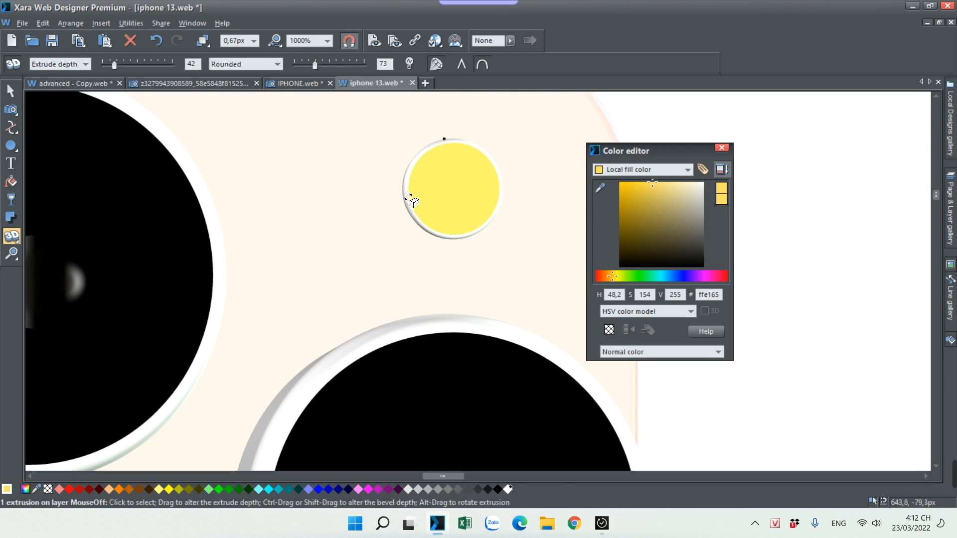
pyautogui.moveTo(417, 204); pyautogui.dragTo(426, 208)
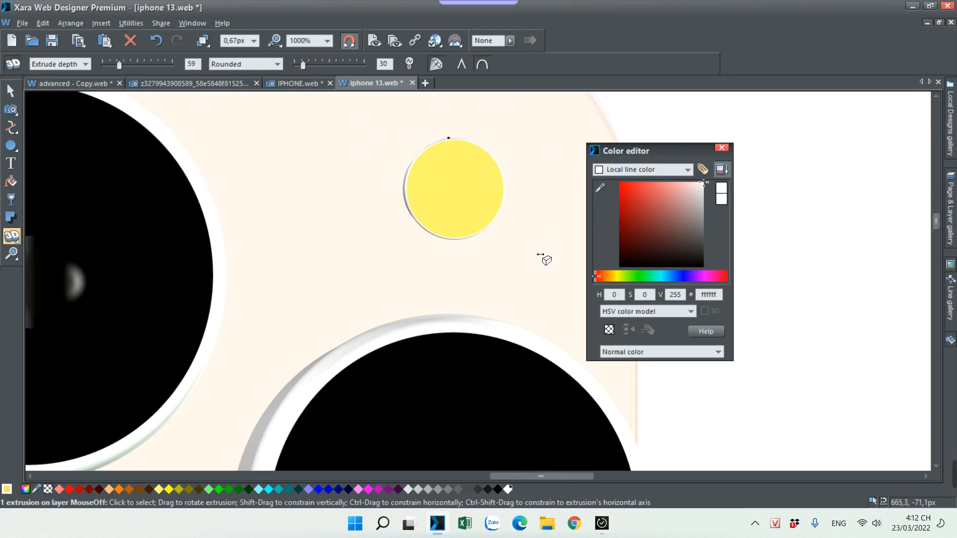
pyautogui.scroll(-8, 545, 255)
pyautogui.click(721, 148)
pyautogui.click(438, 190)
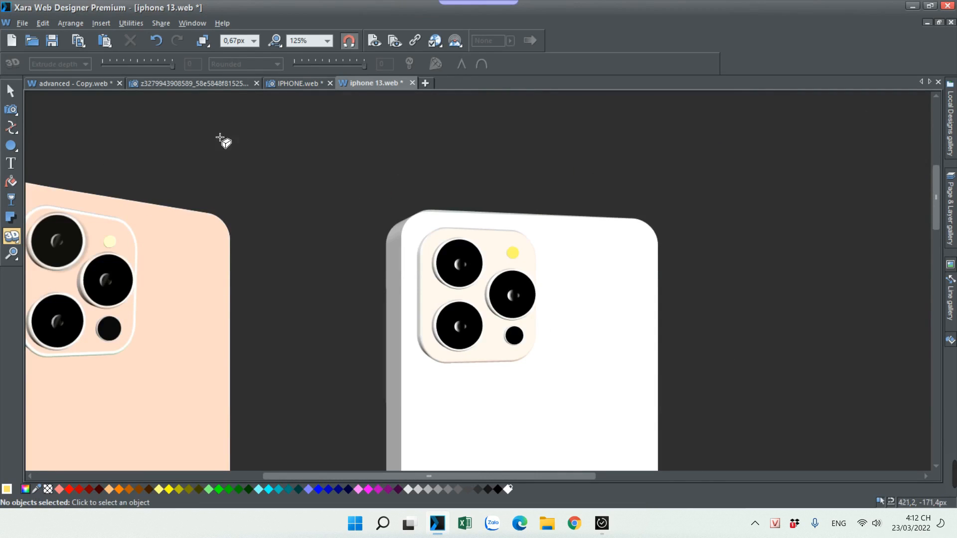
# - Nudge the small black lens slightly to line it up below the right-hand lens
pyautogui.click(10, 91)
pyautogui.scroll(3, 518, 315)
pyautogui.click(496, 282)
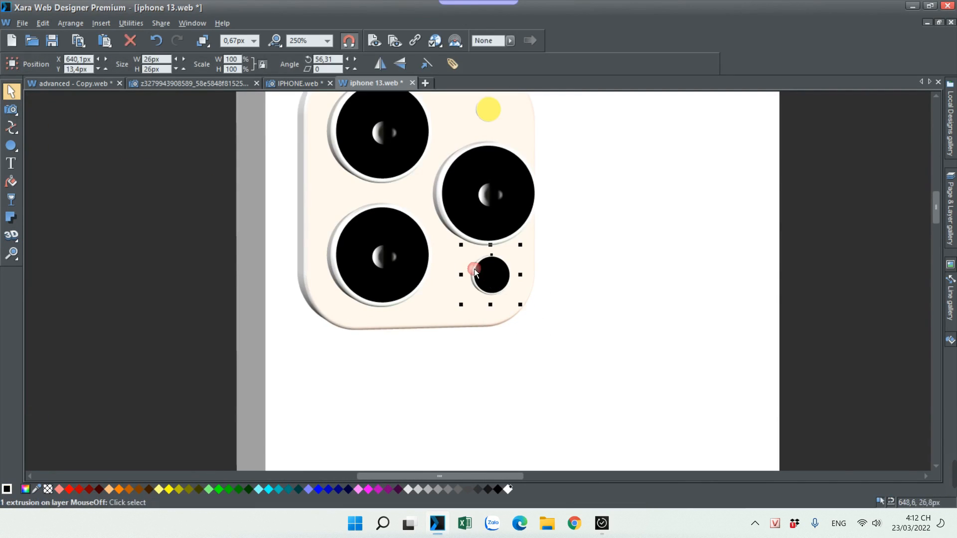
pyautogui.moveTo(497, 285); pyautogui.dragTo(496, 287)
pyautogui.scroll(-2, 474, 298)
# - Compare the white phone and its completed camera cluster with the peach phone beside it
pyautogui.click(741, 287)
pyautogui.scroll(-4, 504, 300)
pyautogui.scroll(-3, 659, 289)
pyautogui.scroll(-2, 658, 288)
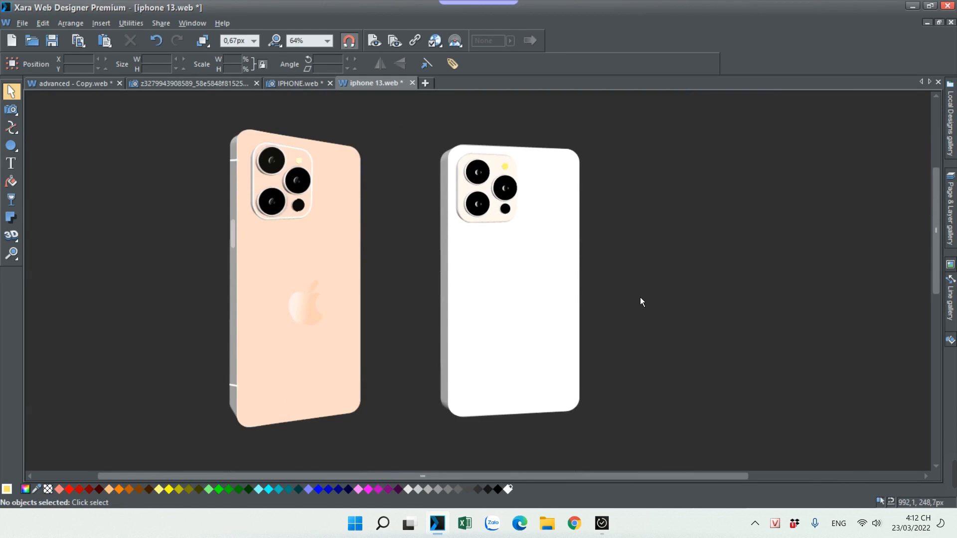
pyautogui.scroll(4, 497, 199)
pyautogui.scroll(-3, 482, 194)
pyautogui.click(635, 178)
pyautogui.scroll(1, 634, 178)
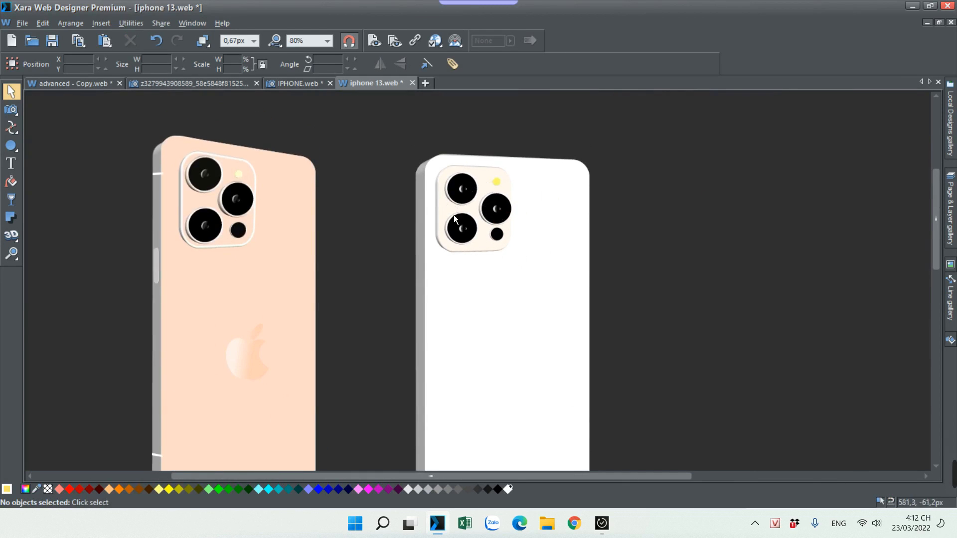
# - Add a soft shadow to the camera plate with 2.4 px blur and 86% transparency
pyautogui.click(19, 218)
pyautogui.scroll(3, 447, 208)
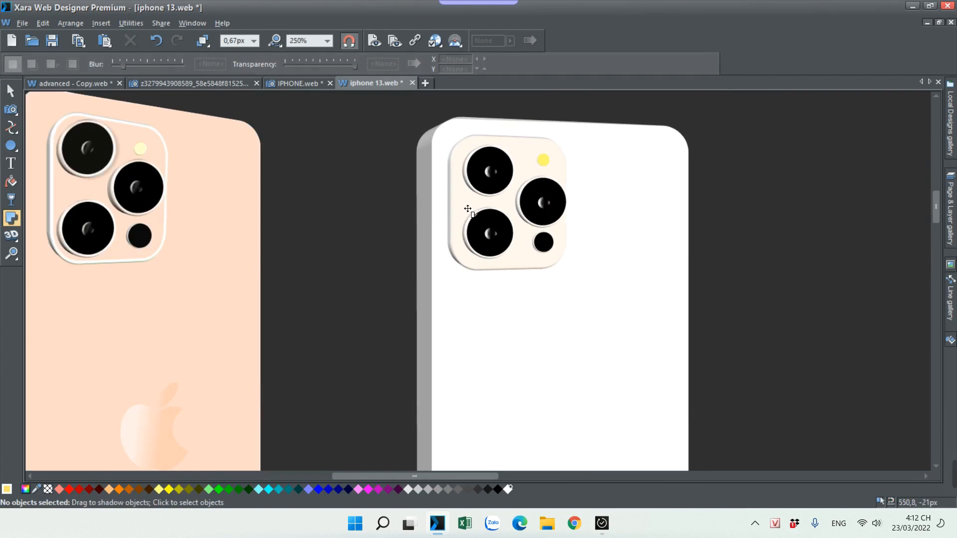
pyautogui.moveTo(447, 208); pyautogui.dragTo(442, 202)
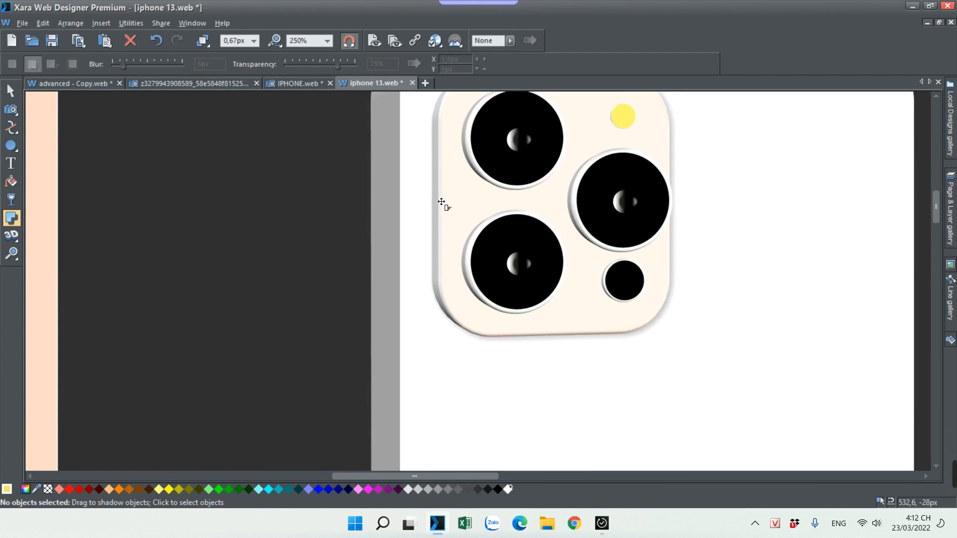
pyautogui.click(397, 107)
pyautogui.moveTo(123, 65); pyautogui.dragTo(119, 66)
pyautogui.moveTo(331, 68); pyautogui.dragTo(346, 72)
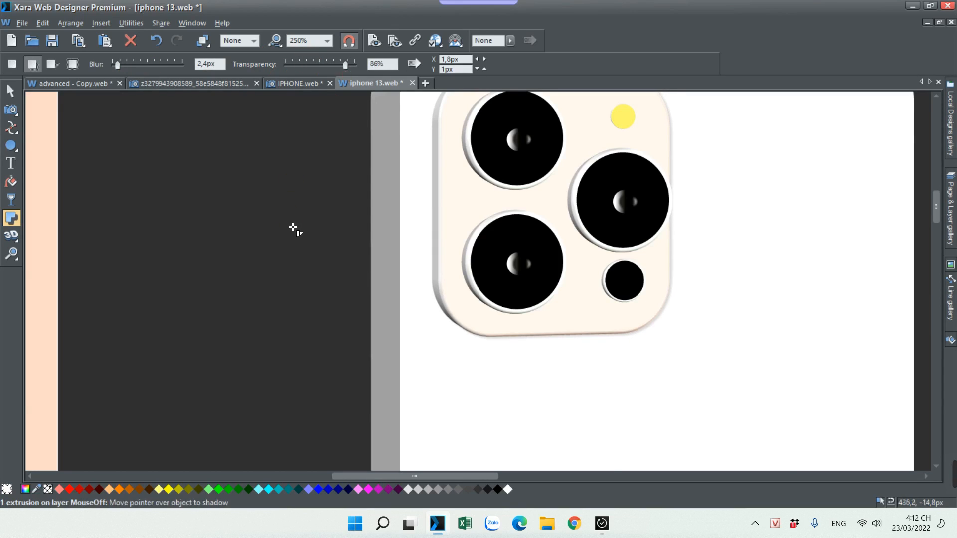
pyautogui.scroll(-2, 299, 229)
pyautogui.click(11, 91)
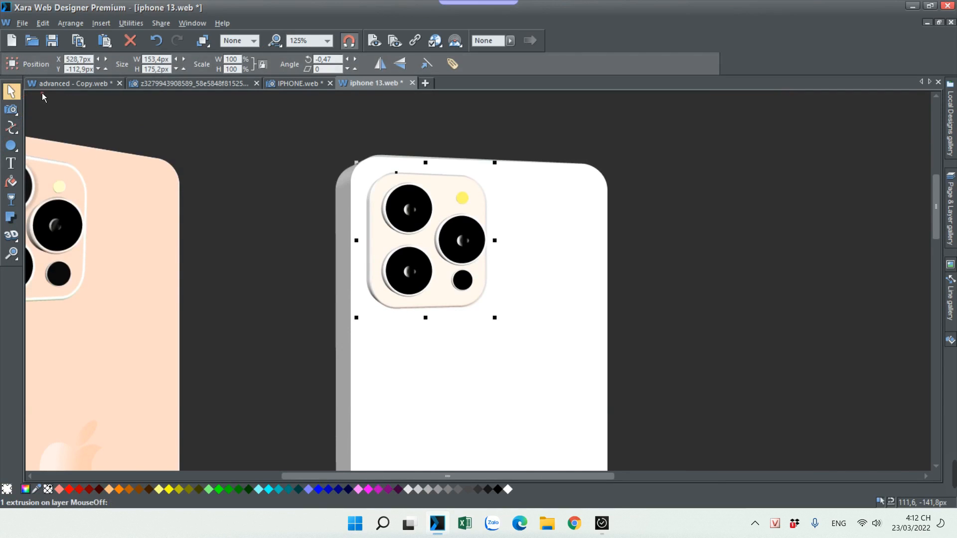
pyautogui.scroll(-2, 256, 161)
pyautogui.click(679, 216)
# - Fill the phone's white back with pale cream, fff7ed
pyautogui.scroll(-1, 476, 273)
pyautogui.click(476, 275)
pyautogui.scroll(1, 431, 304)
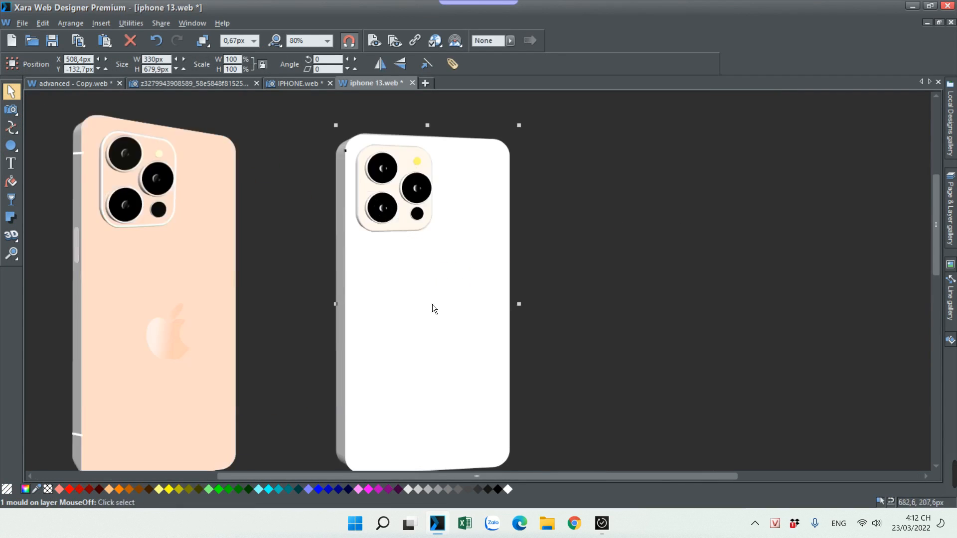
pyautogui.click(26, 489)
pyautogui.moveTo(600, 188); pyautogui.dragTo(402, 198)
pyautogui.click(509, 140)
pyautogui.scroll(-2, 512, 144)
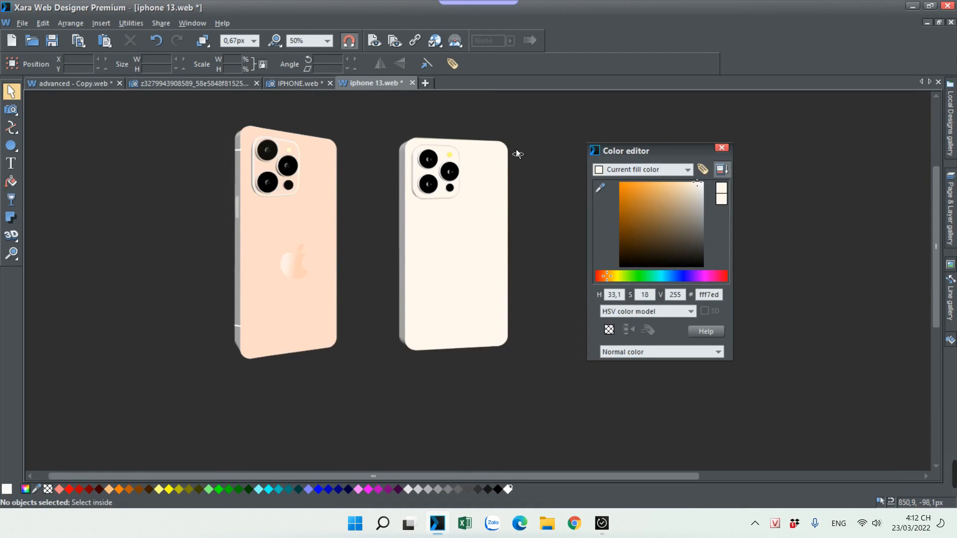
pyautogui.scroll(4, 508, 148)
pyautogui.scroll(-2, 455, 118)
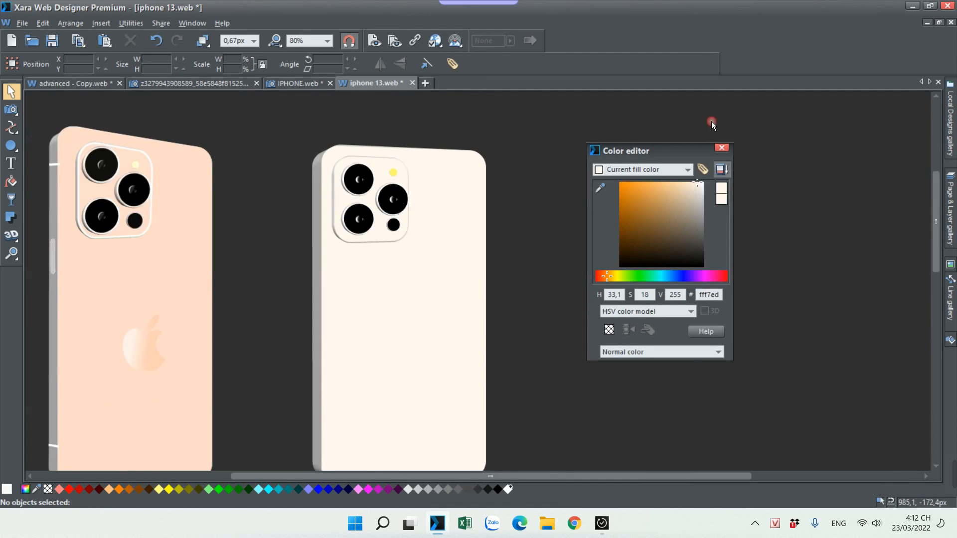
pyautogui.click(721, 148)
# - Place a duplicate of the camera plate on the phone's back, offset down and to the right of the original
pyautogui.scroll(-3, 432, 191)
pyautogui.scroll(2, 400, 212)
pyautogui.moveTo(411, 170); pyautogui.dragTo(499, 209)
pyautogui.scroll(2, 405, 198)
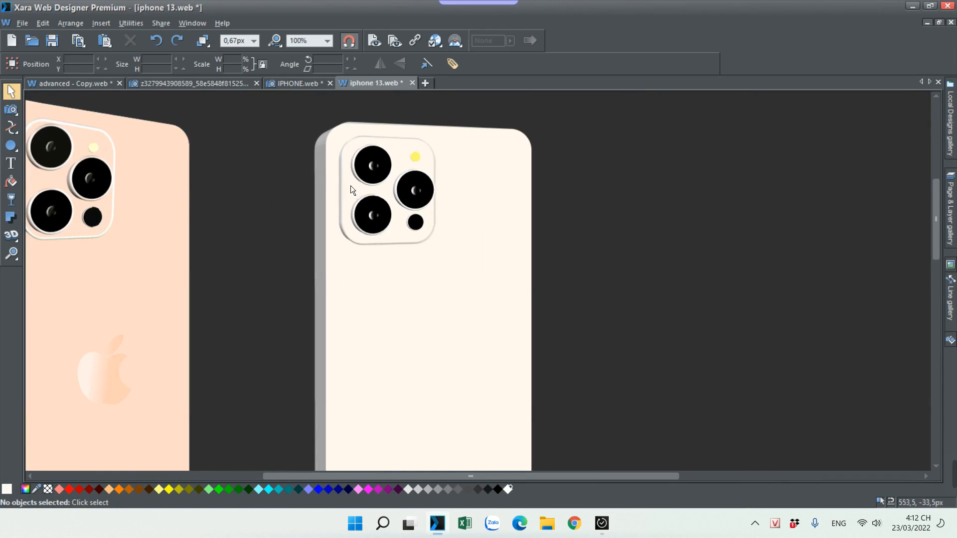
pyautogui.click(429, 296)
pyautogui.moveTo(12, 252)
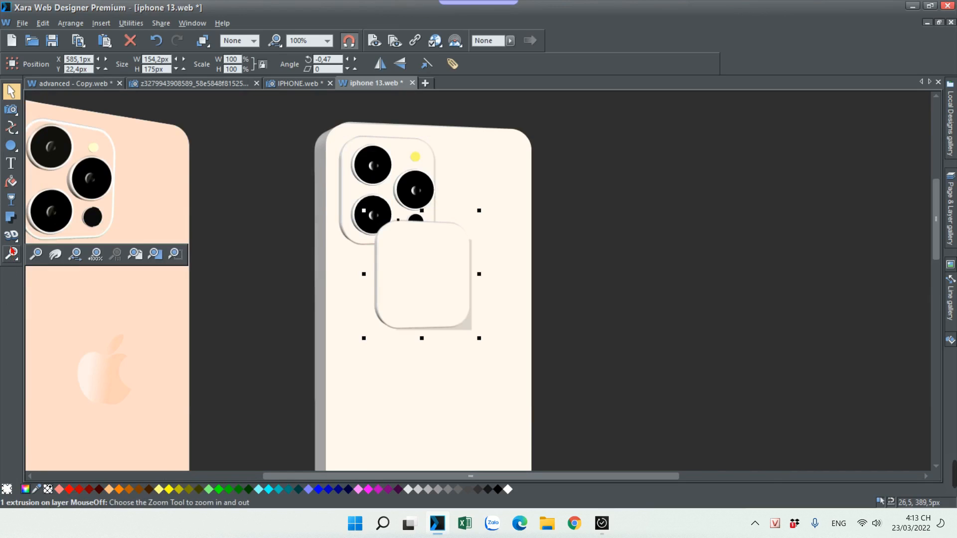
# - Fill the duplicate camera plate with white, ffffff, and remove its extrusion so only a flat rounded rectangle remains
pyautogui.click(26, 490)
pyautogui.moveTo(666, 243); pyautogui.dragTo(704, 182)
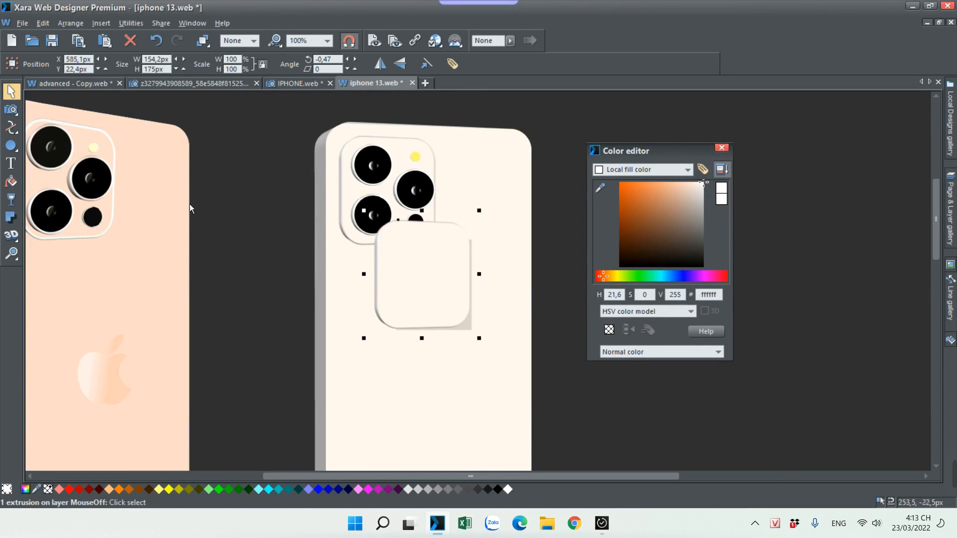
pyautogui.click(11, 239)
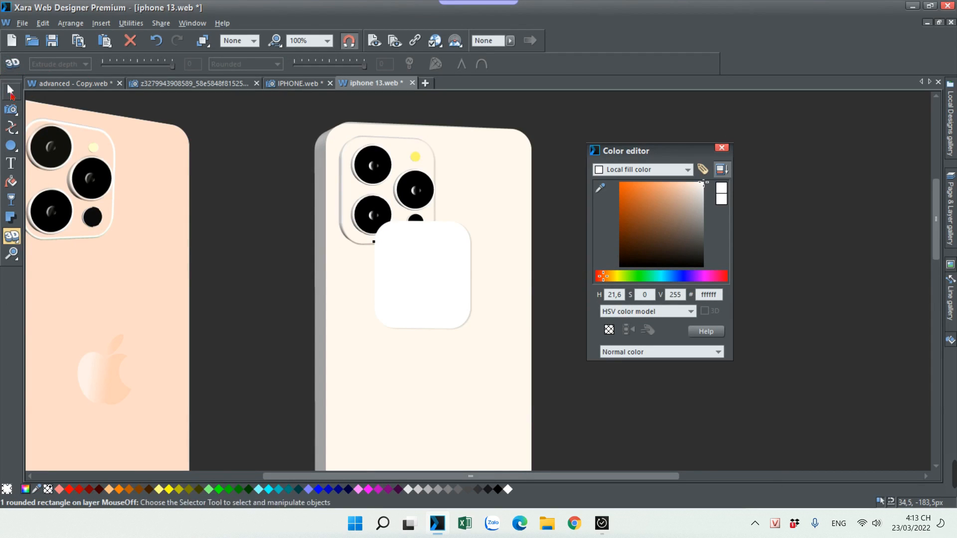
pyautogui.click(10, 93)
pyautogui.click(391, 270)
# - Apply a horizontal linear transparency fading towards the flat plate's left edge and fill it dark brown, 493f39
pyautogui.click(20, 195)
pyautogui.moveTo(427, 303); pyautogui.dragTo(376, 301)
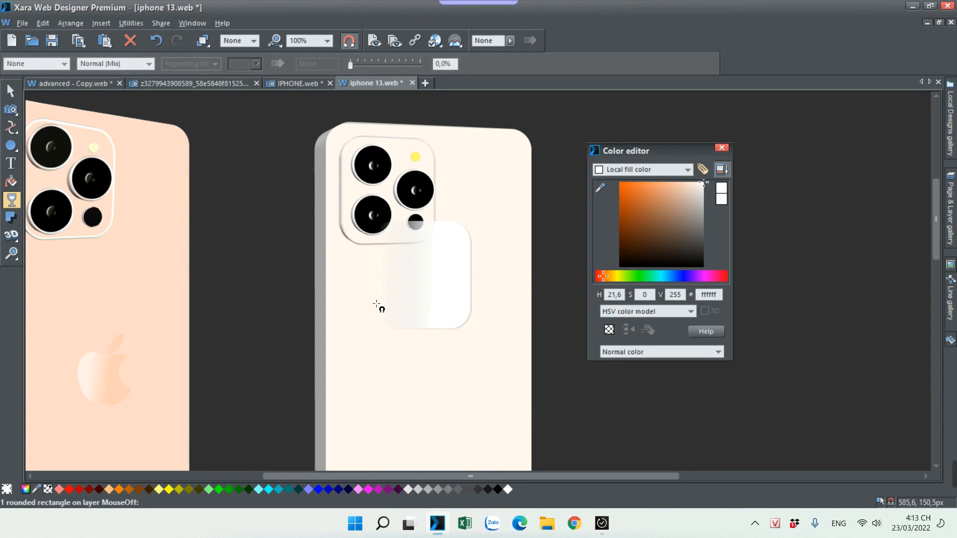
pyautogui.click(10, 93)
pyautogui.click(684, 243)
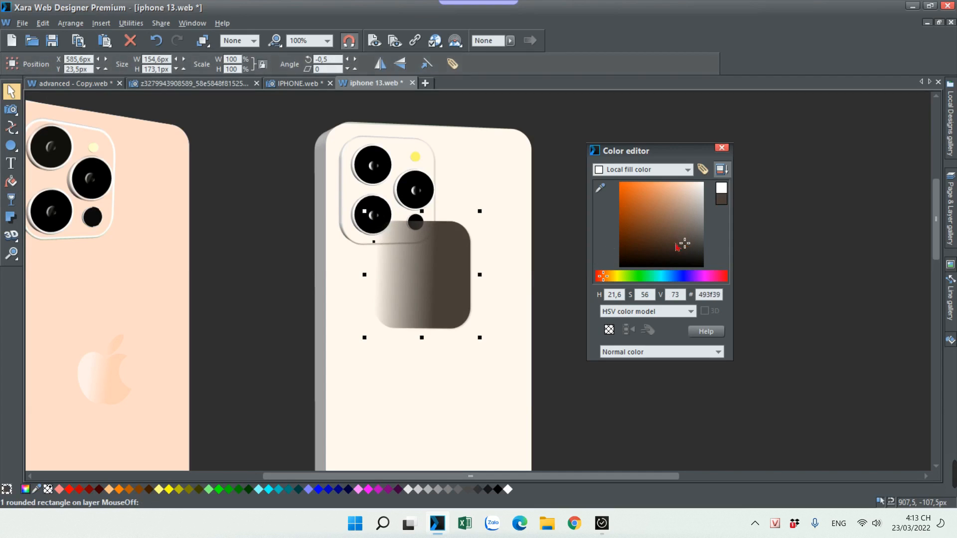
# - Place the brown overlay over the camera plate as a group with 62.5% flat transparency
pyautogui.moveTo(463, 285); pyautogui.dragTo(433, 209)
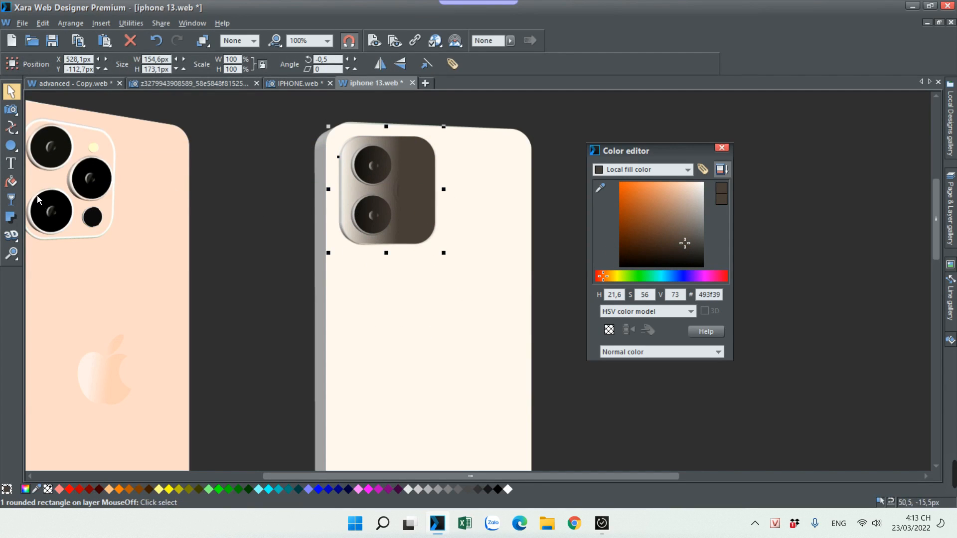
pyautogui.click(11, 199)
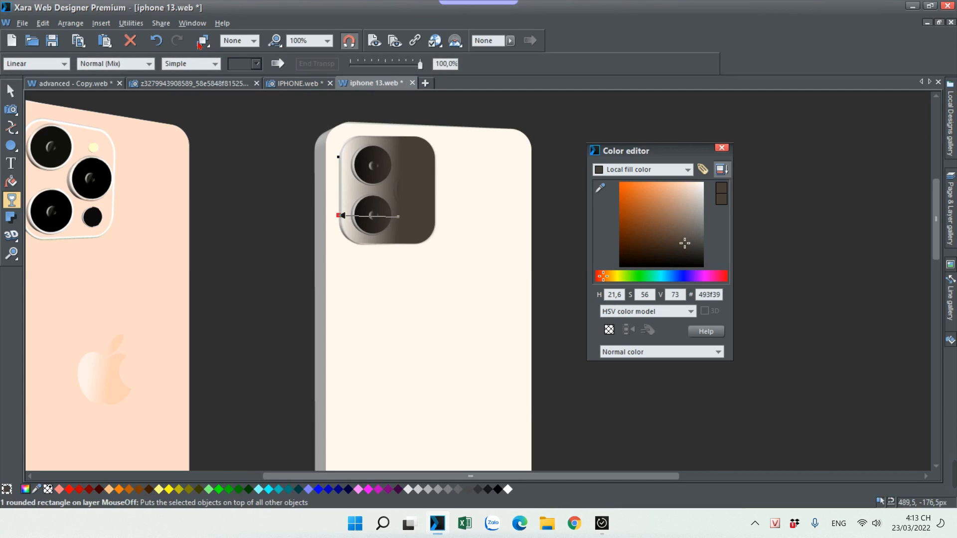
pyautogui.moveTo(420, 63); pyautogui.dragTo(396, 68)
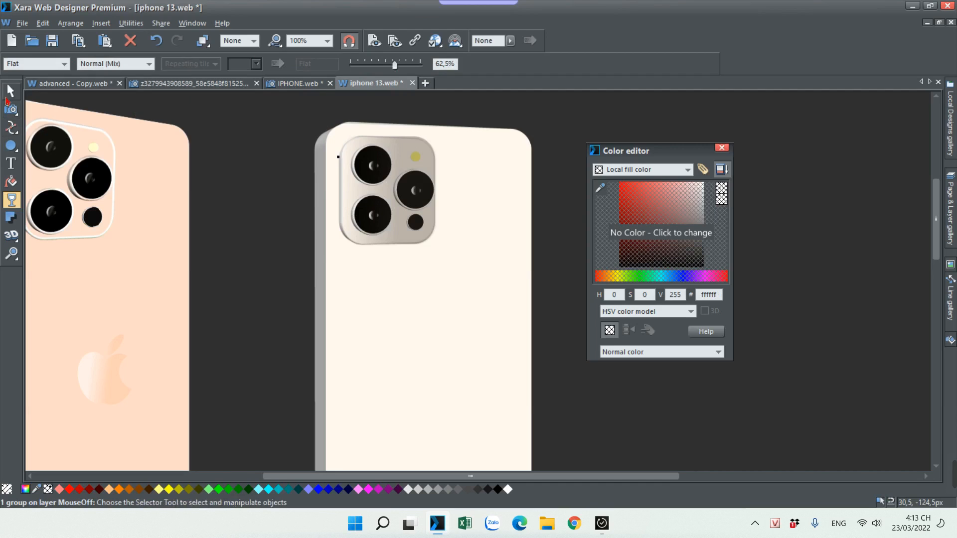
# - Fade the grouped shading overlay with a horizontal linear transparency across the camera plate
pyautogui.click(10, 92)
pyautogui.click(11, 199)
pyautogui.scroll(3, 332, 212)
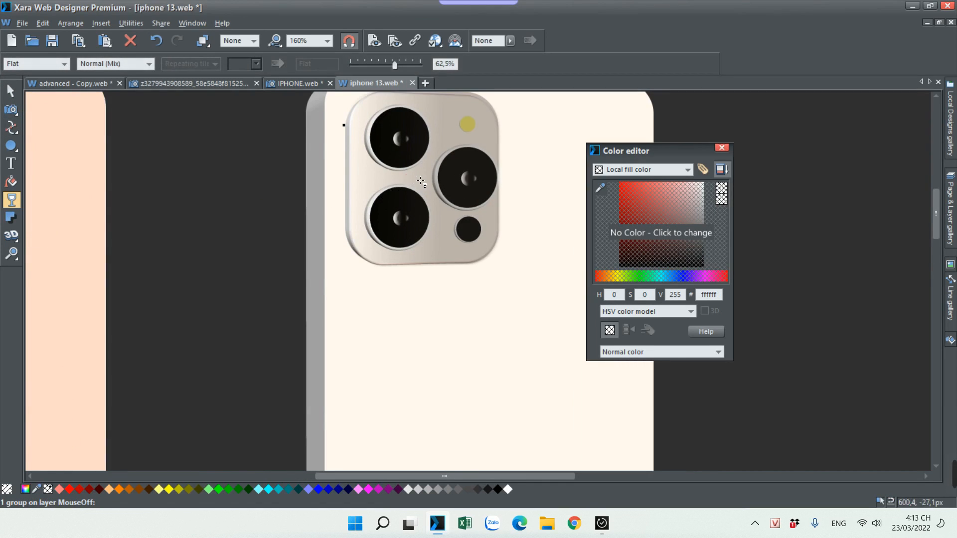
pyautogui.moveTo(368, 190); pyautogui.dragTo(480, 191)
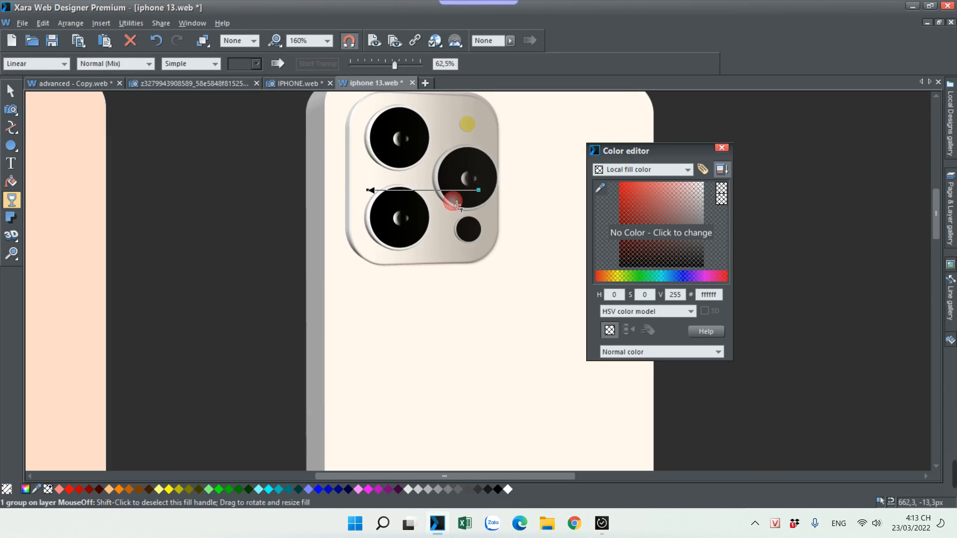
pyautogui.scroll(-3, 384, 230)
pyautogui.moveTo(377, 212); pyautogui.dragTo(414, 219)
pyautogui.click(499, 331)
pyautogui.scroll(-2, 498, 331)
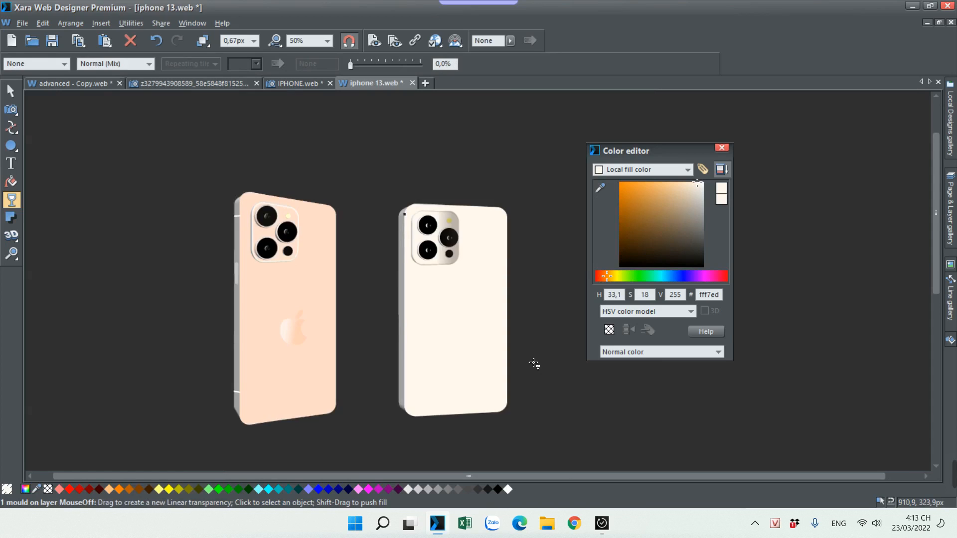
pyautogui.click(11, 91)
pyautogui.scroll(-2, 280, 149)
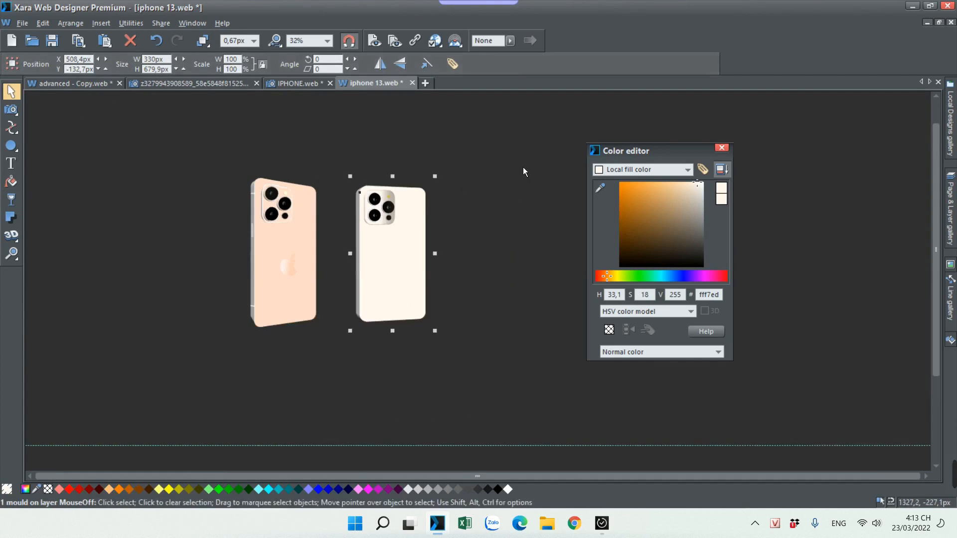
pyautogui.click(522, 168)
# - Flip the camera plate's shading overlay horizontally so its darker side falls beside the two stacked lenses
pyautogui.scroll(3, 389, 249)
pyautogui.scroll(1, 387, 248)
pyautogui.click(387, 166)
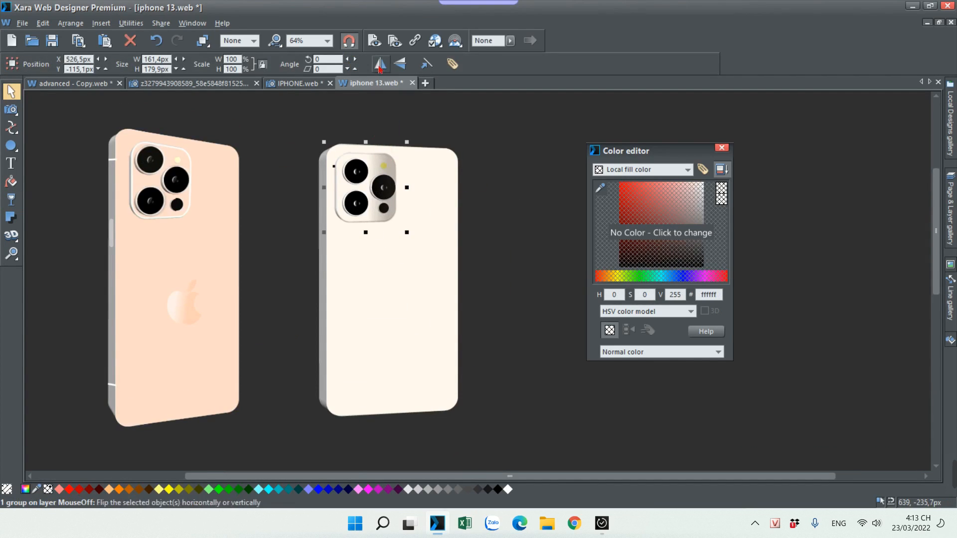
pyautogui.scroll(3, 370, 153)
pyautogui.scroll(-2, 364, 185)
pyautogui.click(534, 142)
pyautogui.scroll(4, 359, 208)
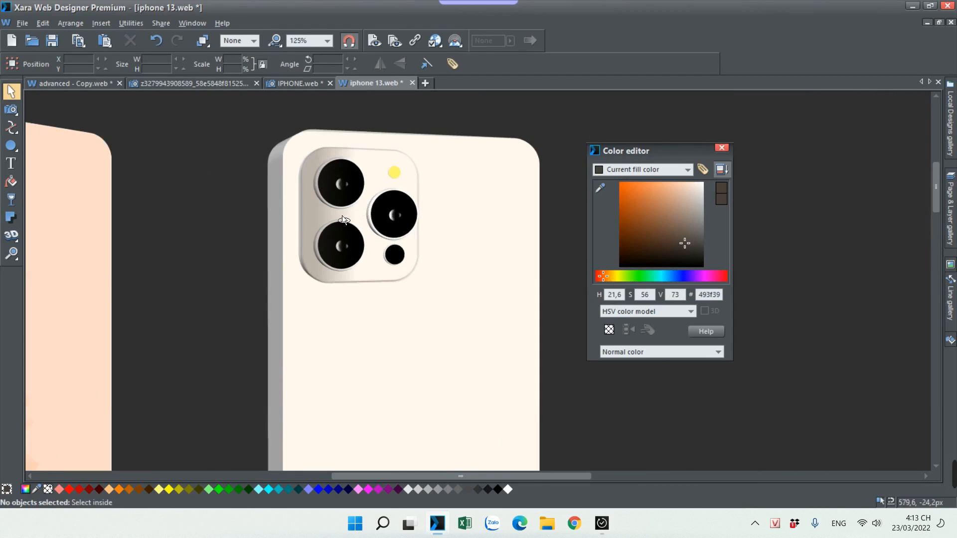
# - Recolour the shading overlay on the camera plate to white, ffffff
pyautogui.click(300, 222)
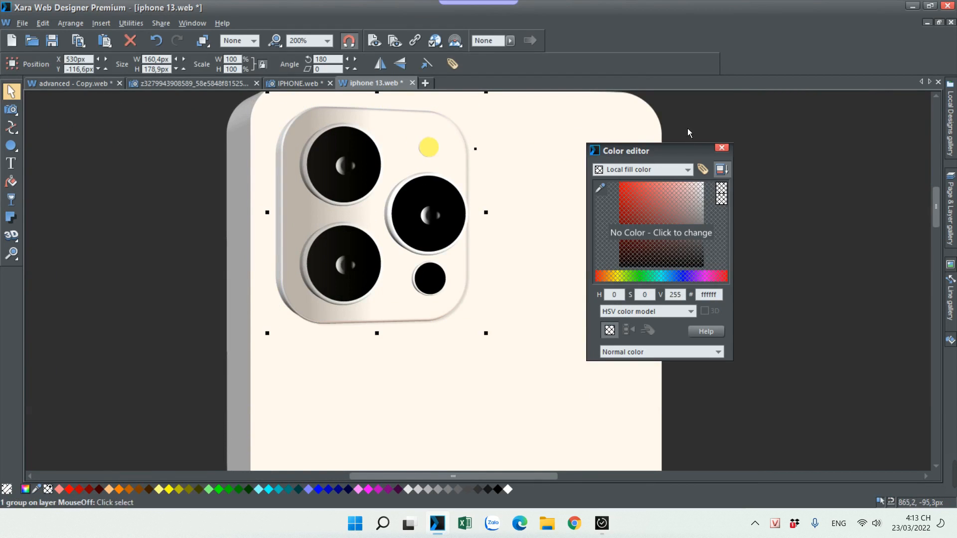
pyautogui.moveTo(692, 206); pyautogui.dragTo(704, 182)
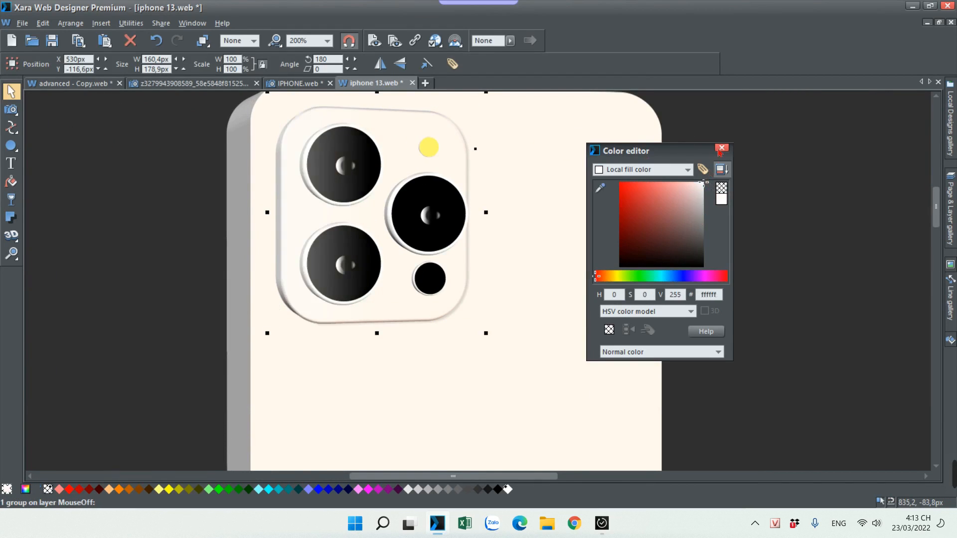
pyautogui.scroll(-2, 448, 206)
# - Fill the camera plate with the neighbouring phone's peach and set the phone's back to the darker peach fad9c1
pyautogui.click(441, 164)
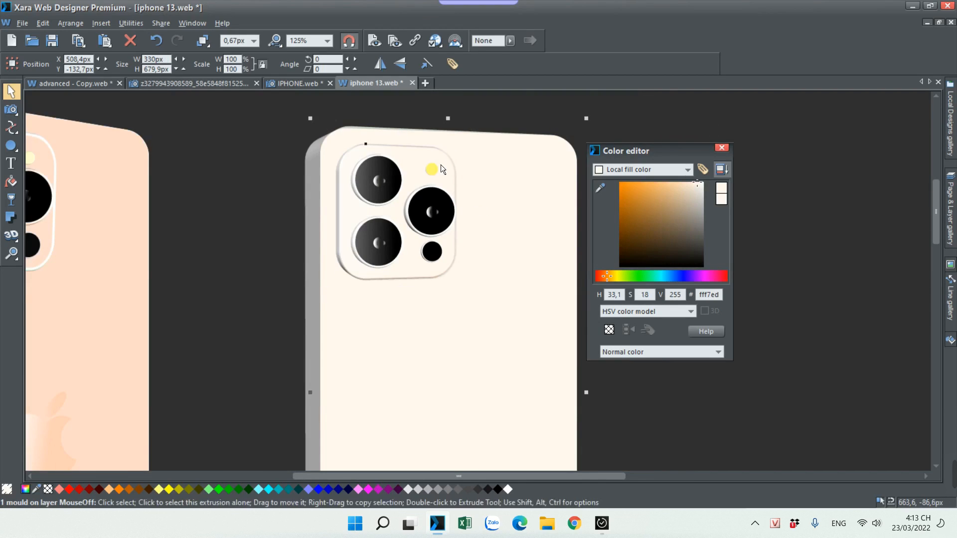
pyautogui.moveTo(661, 212); pyautogui.dragTo(693, 184)
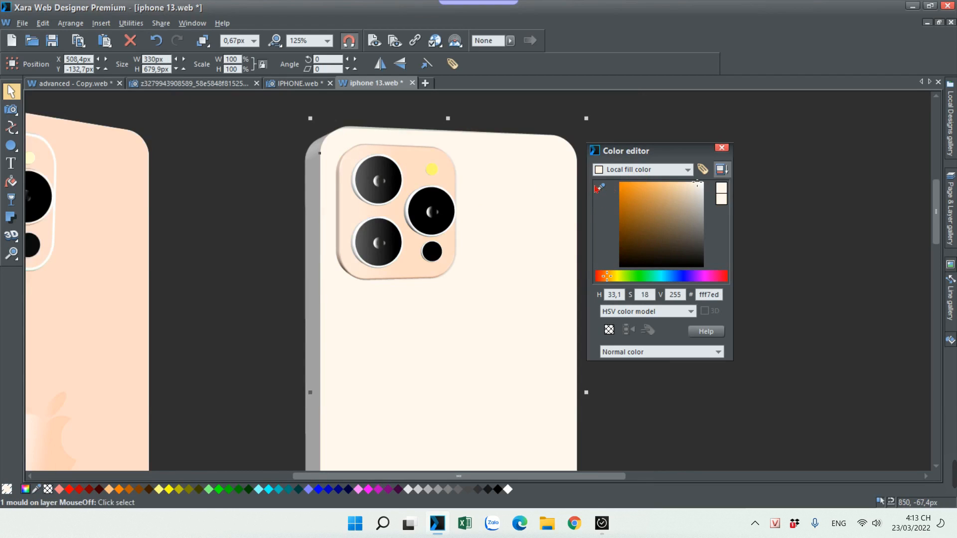
pyautogui.moveTo(598, 188); pyautogui.dragTo(459, 166)
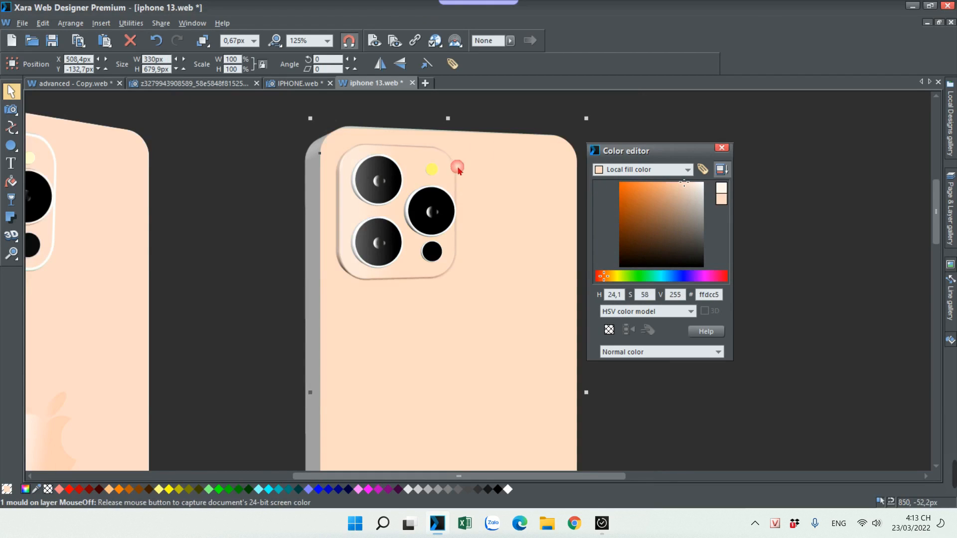
pyautogui.scroll(-2, 456, 149)
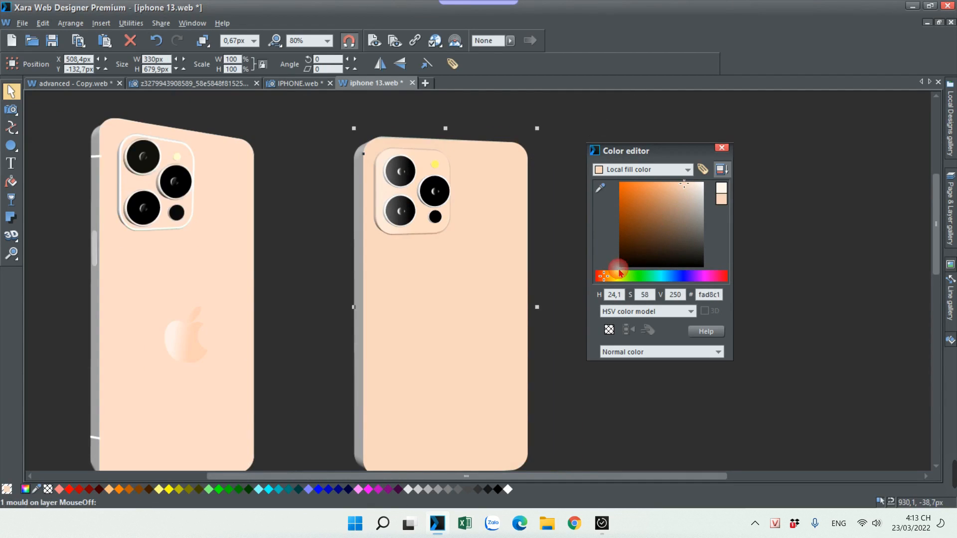
pyautogui.moveTo(607, 277); pyautogui.dragTo(610, 279)
# - Fill the camera plate with a pale cream, fff5ed, and close the color editor
pyautogui.scroll(2, 435, 179)
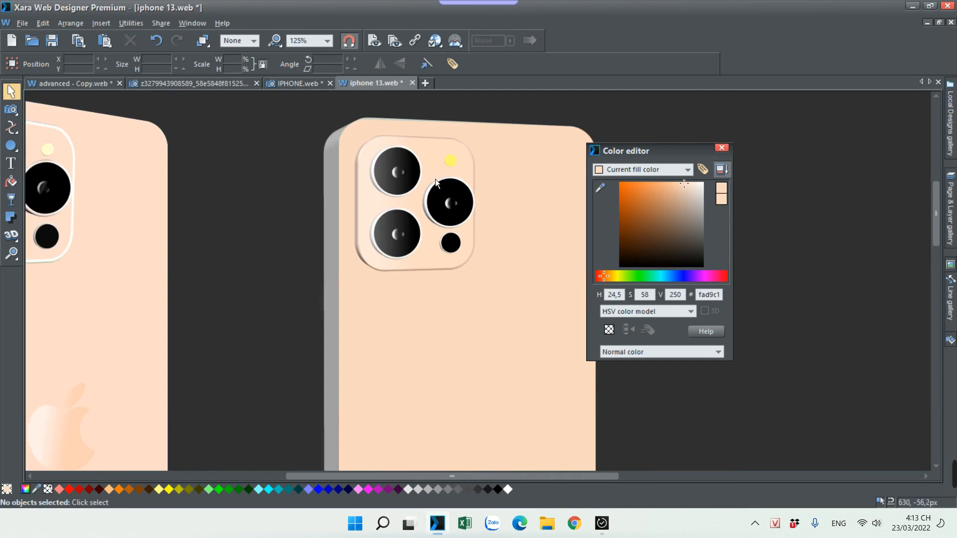
pyautogui.click(429, 256)
pyautogui.moveTo(600, 188); pyautogui.dragTo(571, 191)
pyautogui.moveTo(558, 150); pyautogui.dragTo(697, 183)
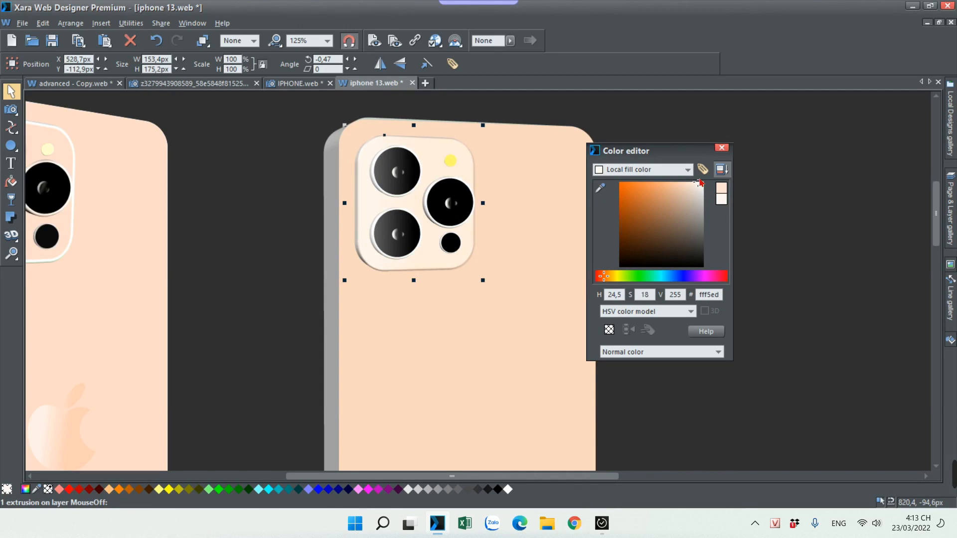
pyautogui.click(784, 149)
pyautogui.scroll(-3, 783, 149)
pyautogui.click(721, 148)
# - Select all parts of the single lens beside the stacked pair and nudge it slightly on the camera plate
pyautogui.scroll(2, 653, 256)
pyautogui.scroll(3, 627, 242)
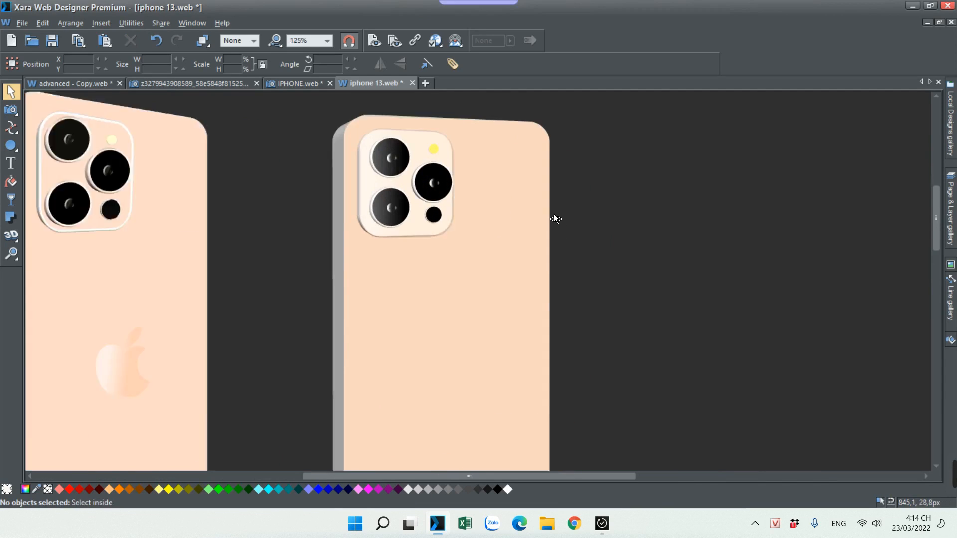
pyautogui.moveTo(365, 164); pyautogui.dragTo(296, 124)
pyautogui.click(379, 168)
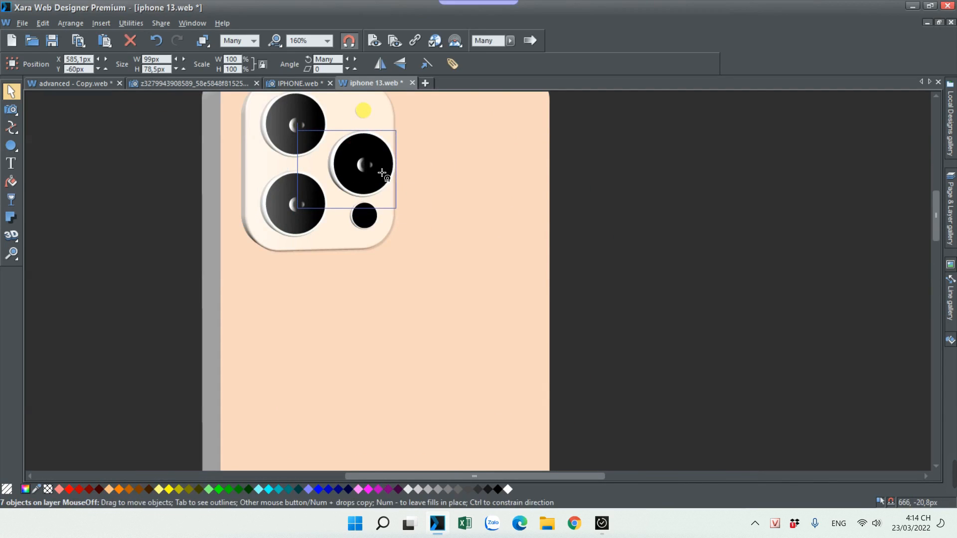
pyautogui.click(697, 190)
pyautogui.scroll(-4, 652, 263)
pyautogui.scroll(-6, 611, 273)
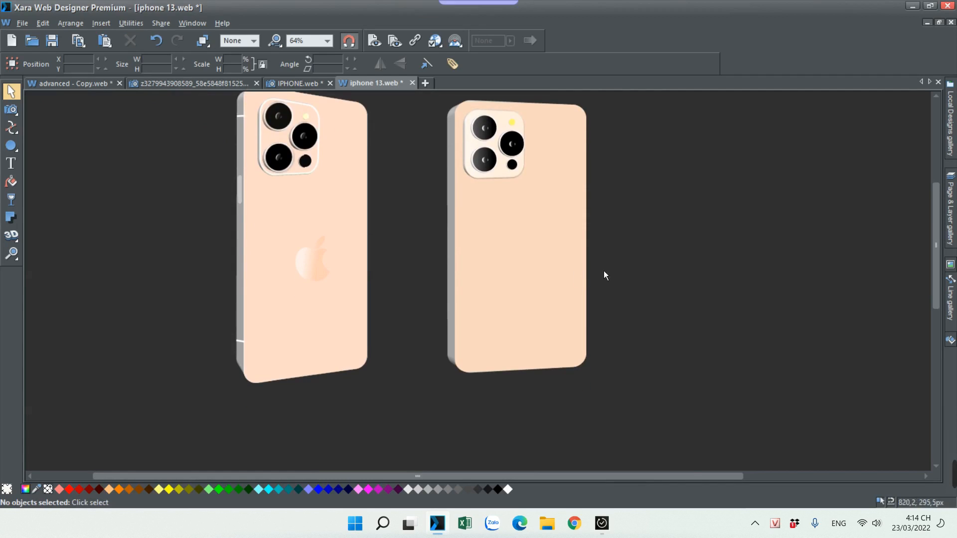
# - Try moving the reference phone's Apple logo down and to the left, and undo each move
pyautogui.scroll(1, 324, 264)
pyautogui.scroll(1, 323, 263)
pyautogui.moveTo(303, 271); pyautogui.dragTo(250, 296)
pyautogui.hotkey('ctrl', 'z')
pyautogui.moveTo(303, 273); pyautogui.dragTo(259, 284)
pyautogui.hotkey('ctrl', 'z')
# - Draw a circle about 114 px across on the new phone's back, below the camera plate
pyautogui.click(11, 145)
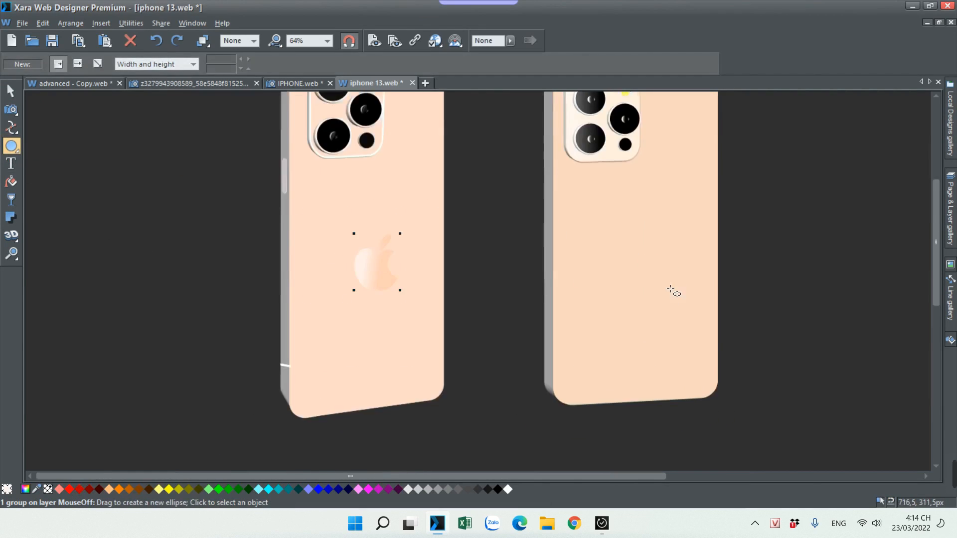
pyautogui.moveTo(610, 246); pyautogui.dragTo(635, 277)
pyautogui.press('F2')
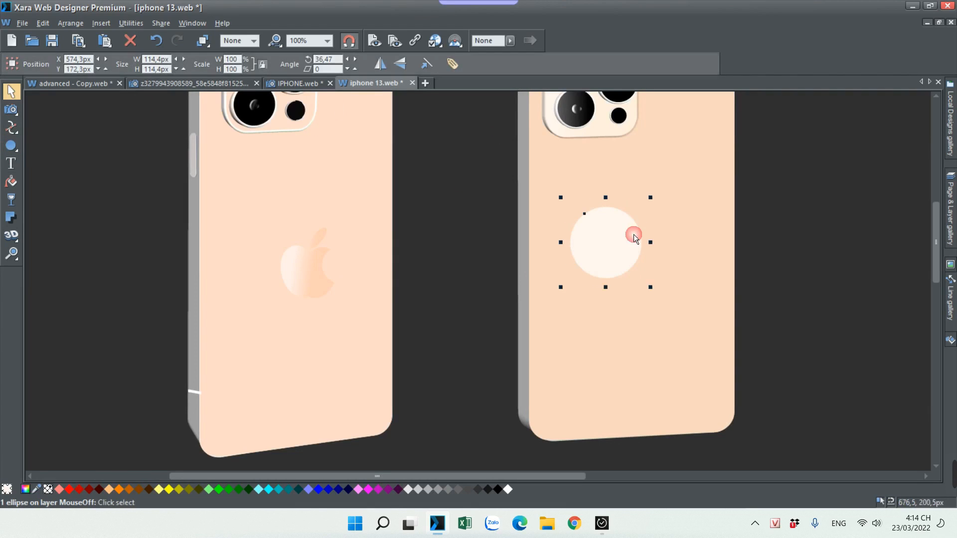
# - Narrow the circle into an ellipse about 93 px wide and tilt it to form one half of an apple
pyautogui.moveTo(658, 246); pyautogui.dragTo(647, 248)
pyautogui.scroll(2, 634, 219)
pyautogui.moveTo(591, 231); pyautogui.dragTo(644, 241)
pyautogui.click(644, 239)
pyautogui.moveTo(632, 191); pyautogui.dragTo(646, 193)
pyautogui.click(567, 205)
pyautogui.click(573, 213)
pyautogui.moveTo(578, 192); pyautogui.dragTo(572, 198)
pyautogui.moveTo(636, 247); pyautogui.dragTo(630, 249)
# - Duplicate and mirror the tilted ellipse, overlapping the copy with the original to form the apple's body
pyautogui.scroll(-2, 692, 295)
pyautogui.moveTo(722, 327); pyautogui.dragTo(514, 221)
pyautogui.keyDown('ctrl'); pyautogui.click(566, 232); pyautogui.keyUp('ctrl')
pyautogui.scroll(1, 521, 288)
pyautogui.click(523, 290)
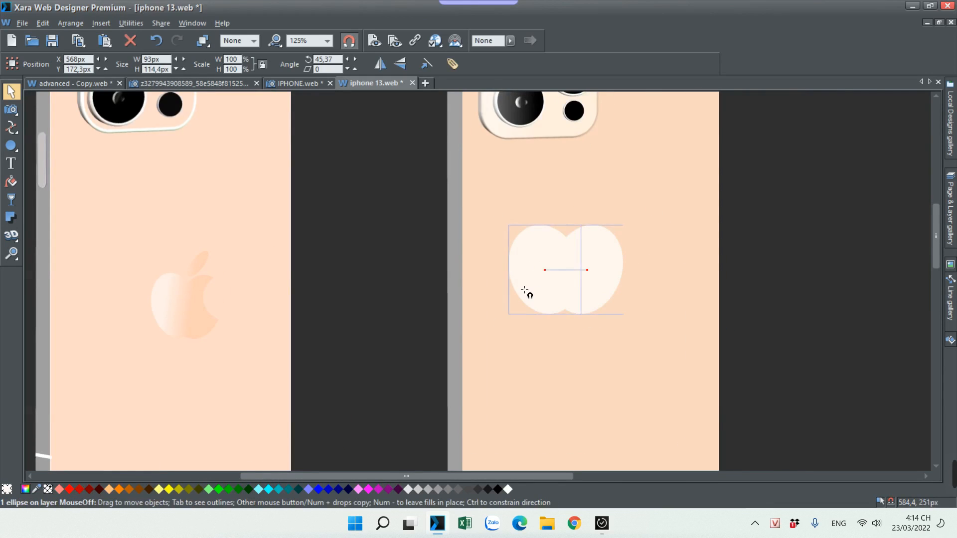
pyautogui.click(704, 287)
# - Stretch the two apple halves to about 123 px tall and move them to the middle of the phone's back
pyautogui.moveTo(756, 352); pyautogui.dragTo(477, 198)
pyautogui.moveTo(567, 328); pyautogui.dragTo(568, 337)
pyautogui.click(815, 298)
pyautogui.moveTo(607, 292); pyautogui.dragTo(594, 306)
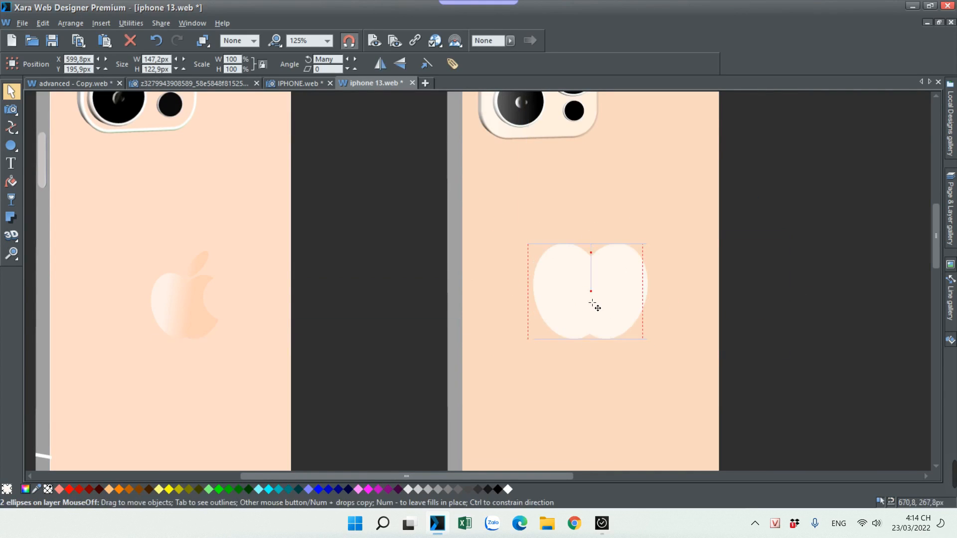
pyautogui.click(809, 297)
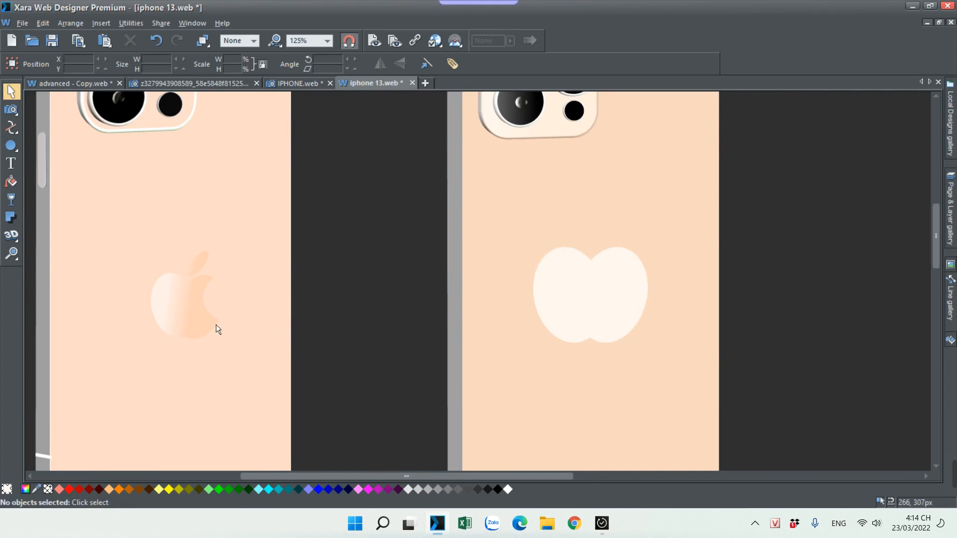
# - Draw a narrow upright rounded rectangle above the apple's body for its leaf
pyautogui.click(13, 145)
pyautogui.click(34, 145)
pyautogui.moveTo(606, 180); pyautogui.dragTo(631, 249)
pyautogui.click(129, 67)
pyautogui.scroll(4, 656, 227)
pyautogui.click(11, 91)
# - Position the leaf shape above the apple's notch and size it to about 39 × 73 px
pyautogui.scroll(-6, 555, 236)
pyautogui.moveTo(566, 244); pyautogui.dragTo(544, 257)
pyautogui.scroll(1, 544, 256)
pyautogui.moveTo(567, 222); pyautogui.dragTo(571, 213)
pyautogui.moveTo(548, 246); pyautogui.dragTo(555, 252)
pyautogui.scroll(2, 560, 257)
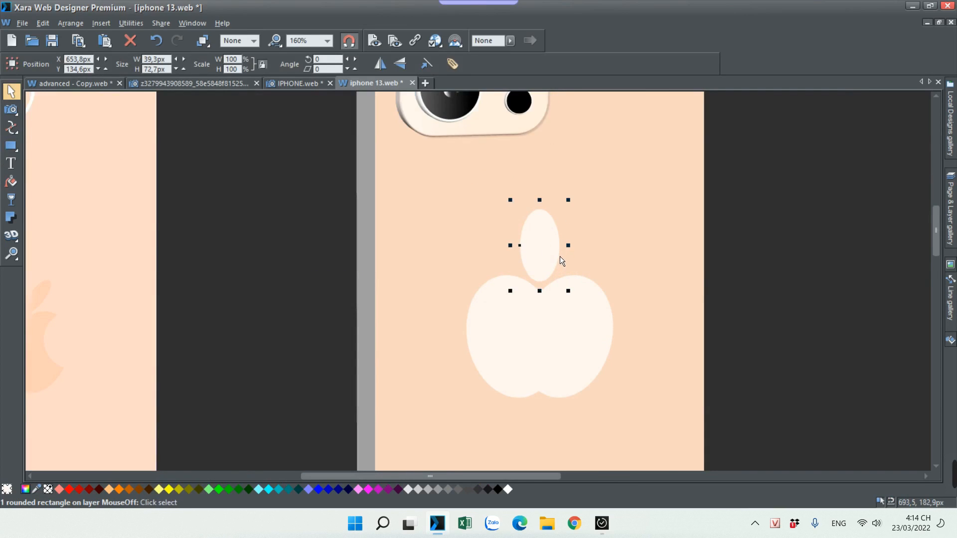
# - Narrow the leaf and tilt it clockwise, seating its lower end just above the apple's notch
pyautogui.click(566, 238)
pyautogui.click(552, 247)
pyautogui.moveTo(569, 247); pyautogui.dragTo(558, 248)
pyautogui.click(552, 250)
pyautogui.moveTo(563, 206); pyautogui.dragTo(581, 211)
pyautogui.moveTo(548, 250); pyautogui.dragTo(550, 265)
pyautogui.click(728, 250)
pyautogui.scroll(-3, 686, 253)
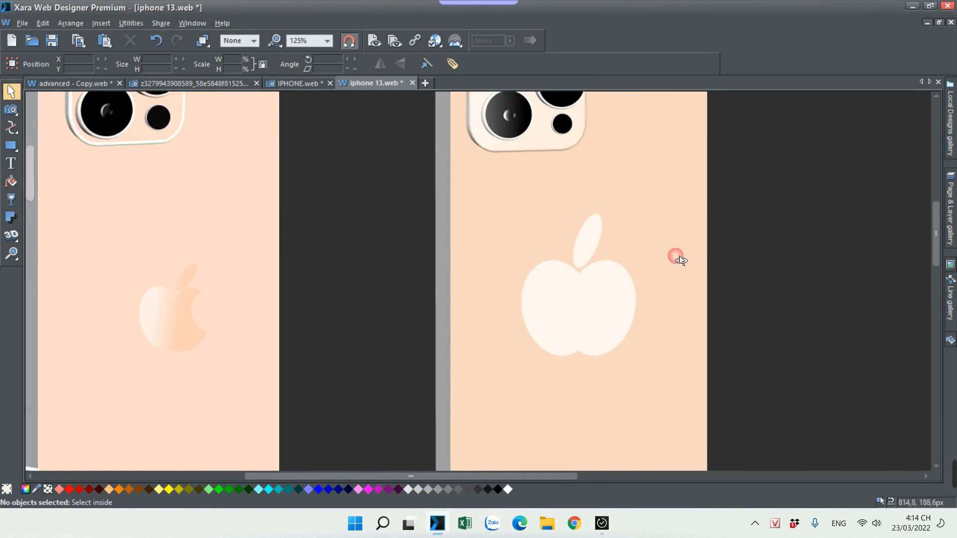
# - Tilt the leaf further clockwise to about 26° and reduce it to about 40 × 59 px above the notch
pyautogui.scroll(-2, 699, 271)
pyautogui.scroll(2, 703, 274)
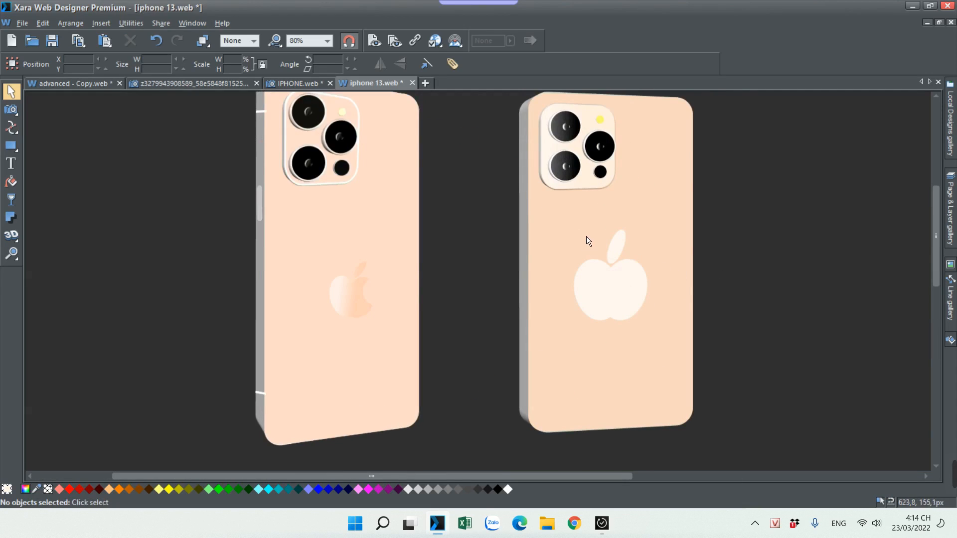
pyautogui.click(623, 243)
pyautogui.scroll(5, 633, 242)
pyautogui.moveTo(577, 188); pyautogui.dragTo(624, 195)
pyautogui.moveTo(579, 253); pyautogui.dragTo(582, 257)
pyautogui.scroll(-2, 734, 286)
pyautogui.click(734, 286)
pyautogui.click(577, 247)
pyautogui.moveTo(590, 223); pyautogui.dragTo(592, 234)
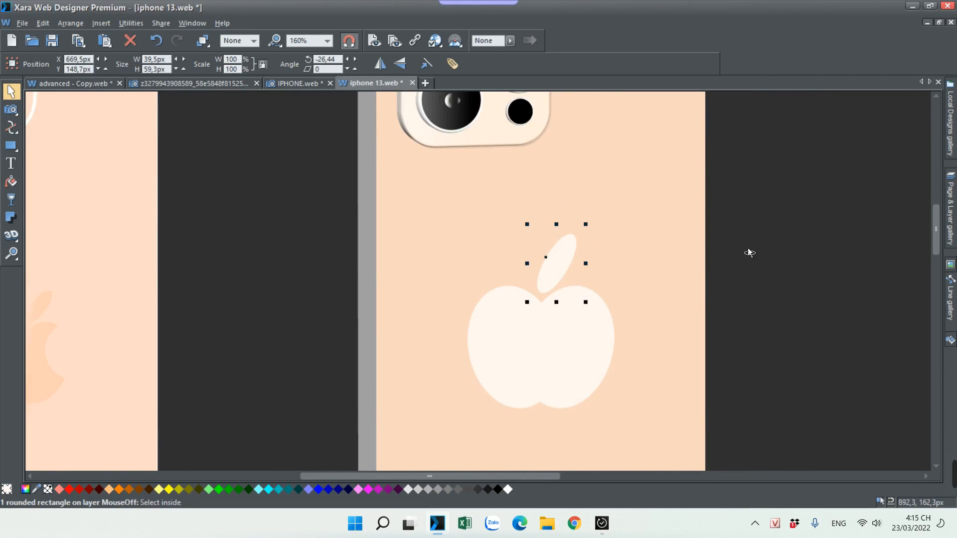
# - Select the apple's two body ellipses and leaf together and recolour them peach (f7ccb4)
pyautogui.scroll(-1, 749, 252)
pyautogui.click(731, 332)
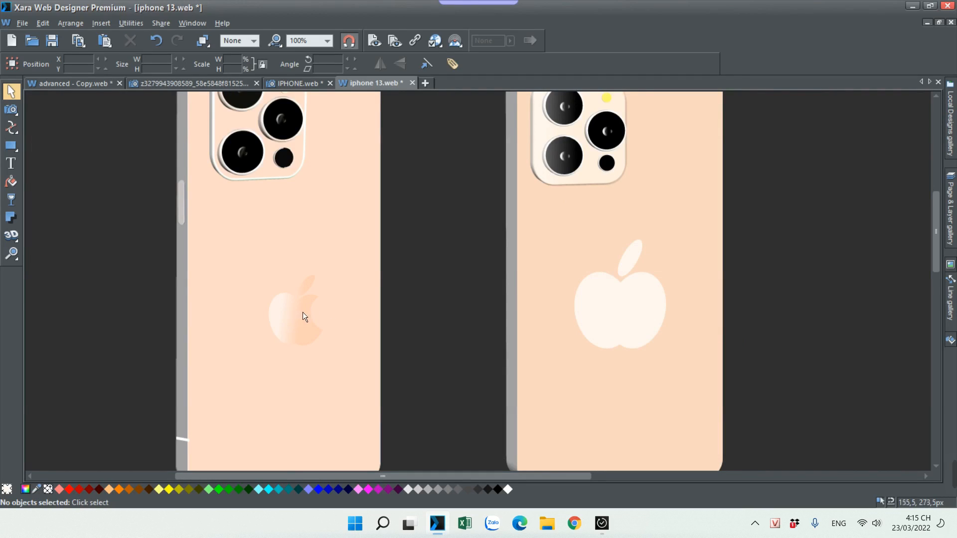
pyautogui.moveTo(779, 377); pyautogui.dragTo(491, 233)
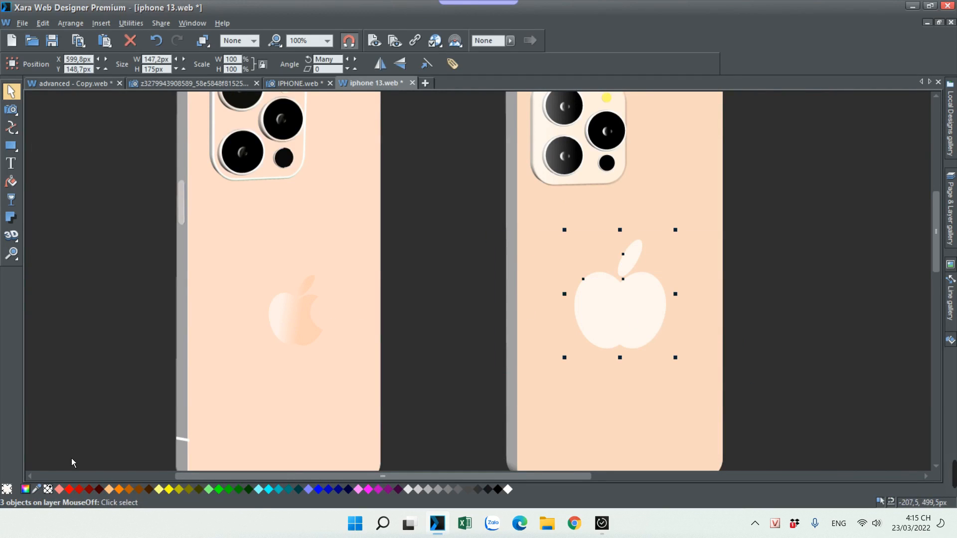
pyautogui.click(26, 490)
pyautogui.moveTo(604, 192); pyautogui.dragTo(309, 335)
pyautogui.moveTo(689, 153); pyautogui.dragTo(819, 184)
pyautogui.moveTo(794, 263); pyautogui.dragTo(812, 219)
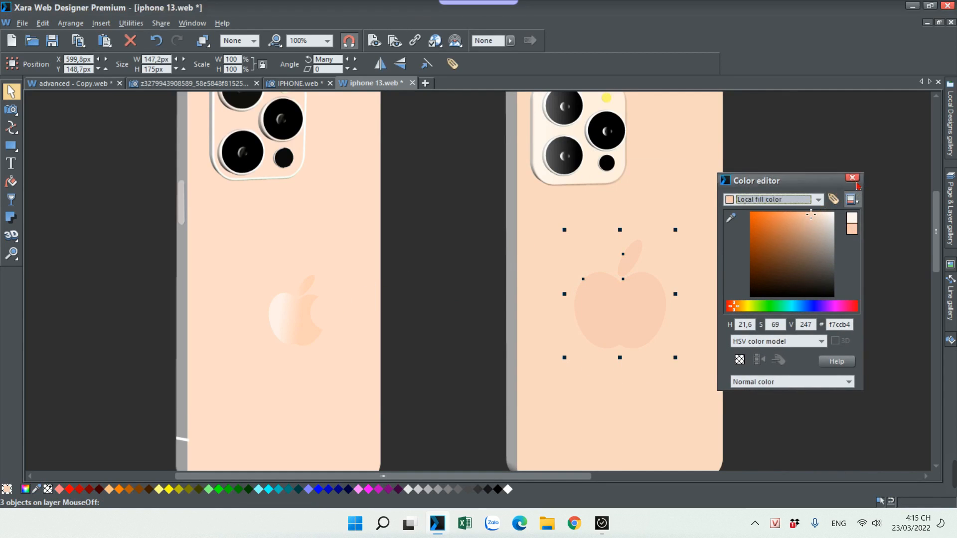
pyautogui.click(782, 261)
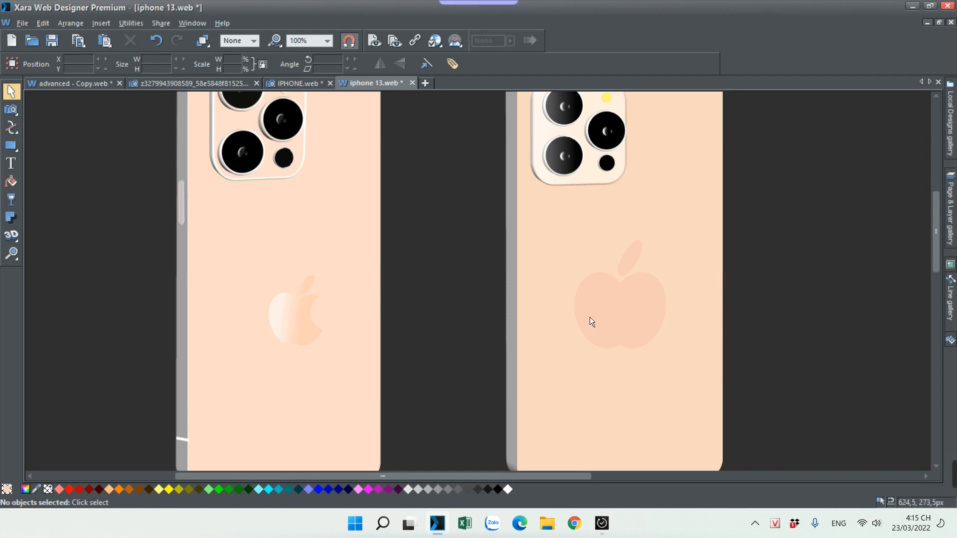
# - Place a copy of the apple's left body ellipse outside the logo and fill it white (ffffff)
pyautogui.moveTo(590, 319); pyautogui.dragTo(464, 363)
pyautogui.click(25, 489)
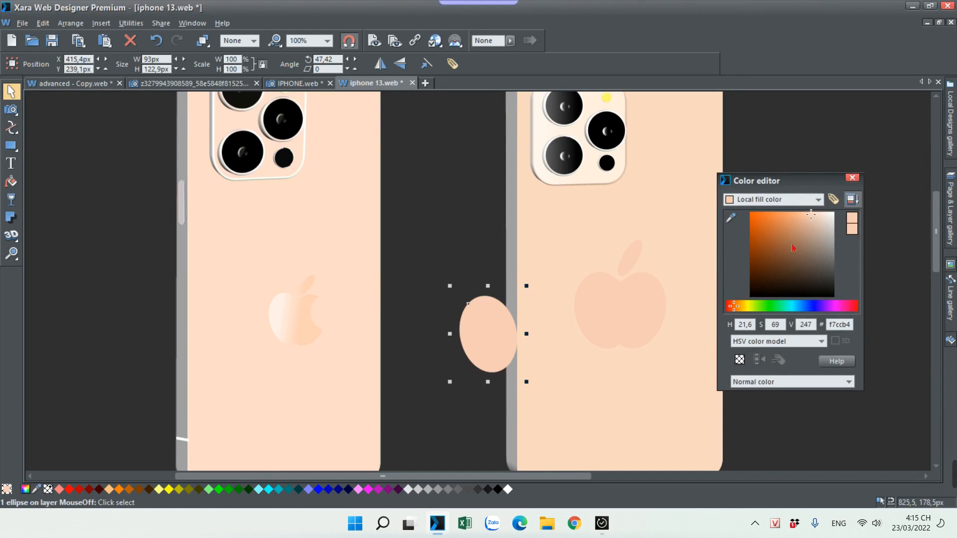
pyautogui.click(834, 213)
# - Fade the white ellipse out towards the right with a linear transparency and seat it over the apple's left half
pyautogui.click(11, 200)
pyautogui.moveTo(468, 340); pyautogui.dragTo(586, 324)
pyautogui.click(9, 91)
pyautogui.scroll(2, 661, 299)
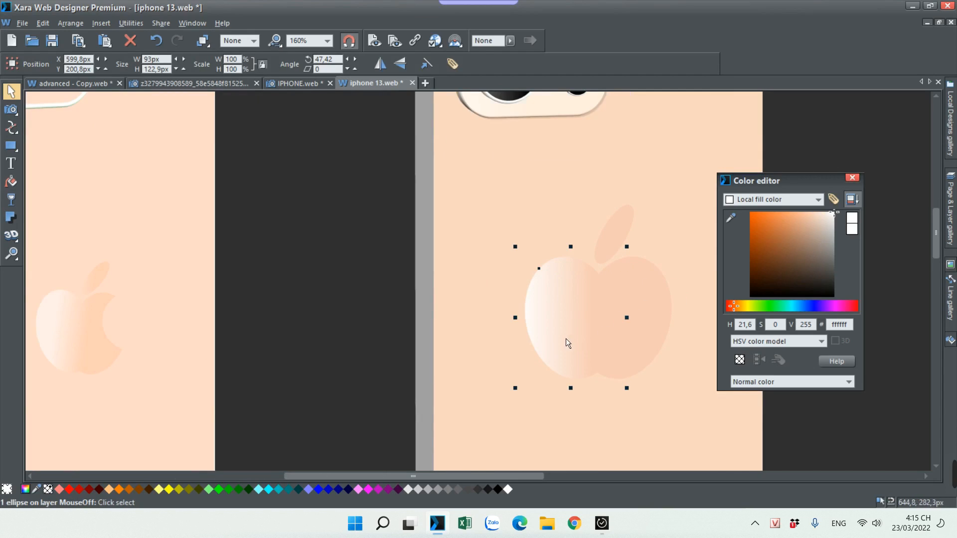
# - Shrink the four-part Apple logo to about 85 × 101 px and position it near the middle of the phone's back
pyautogui.scroll(-5, 482, 334)
pyautogui.moveTo(472, 349); pyautogui.dragTo(524, 346)
pyautogui.scroll(2, 551, 325)
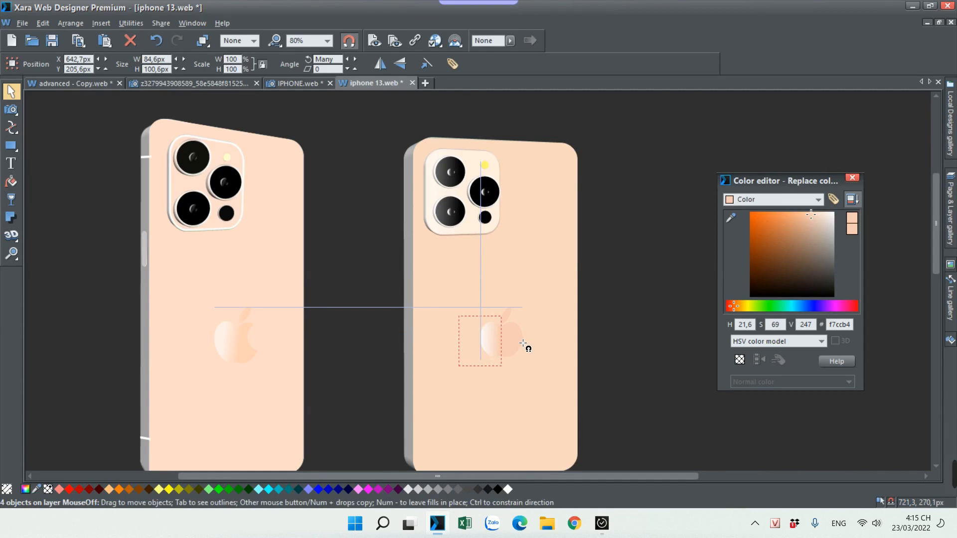
pyautogui.moveTo(523, 344); pyautogui.dragTo(522, 344)
pyautogui.click(578, 345)
pyautogui.scroll(-1, 564, 357)
pyautogui.scroll(2, 562, 359)
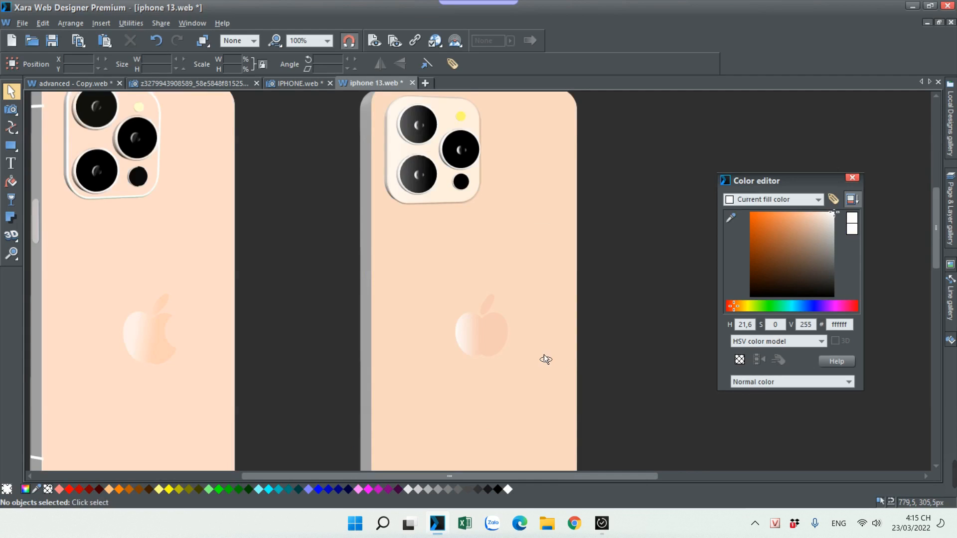
pyautogui.scroll(-1, 543, 354)
pyautogui.scroll(2, 252, 336)
# - Draw a circle about 67 px across above the apple's right side for the bite
pyautogui.click(255, 339)
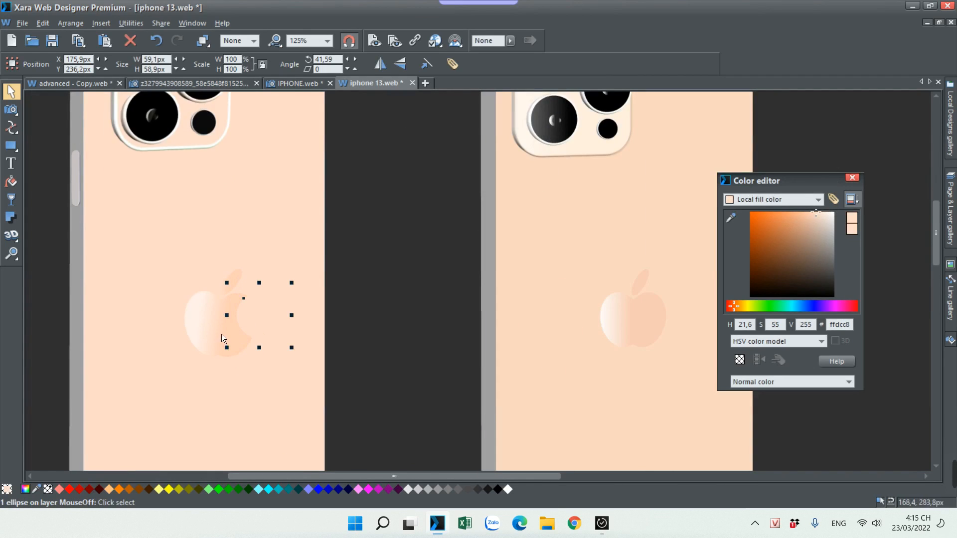
pyautogui.scroll(-1, 602, 335)
pyautogui.click(740, 396)
pyautogui.click(852, 178)
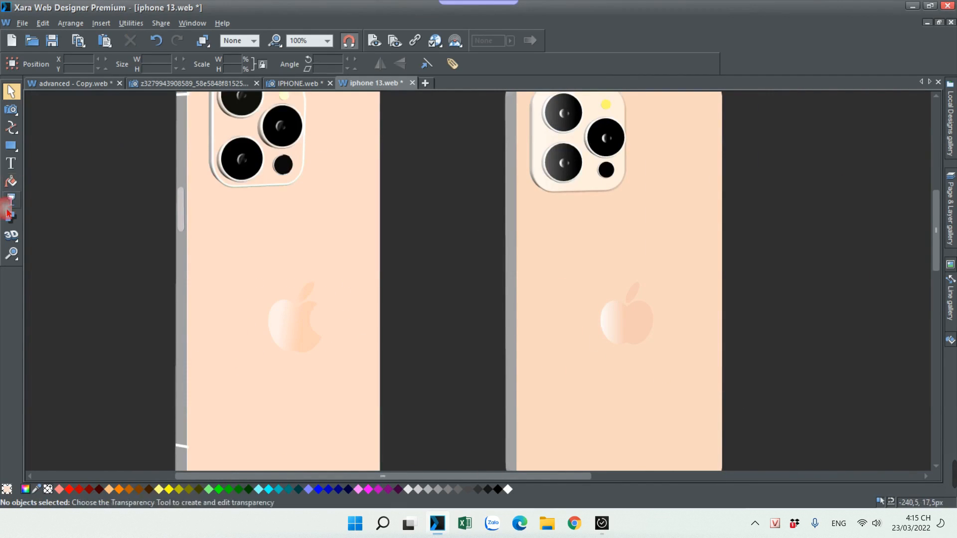
pyautogui.click(15, 147)
pyautogui.click(58, 148)
pyautogui.scroll(-2, 715, 334)
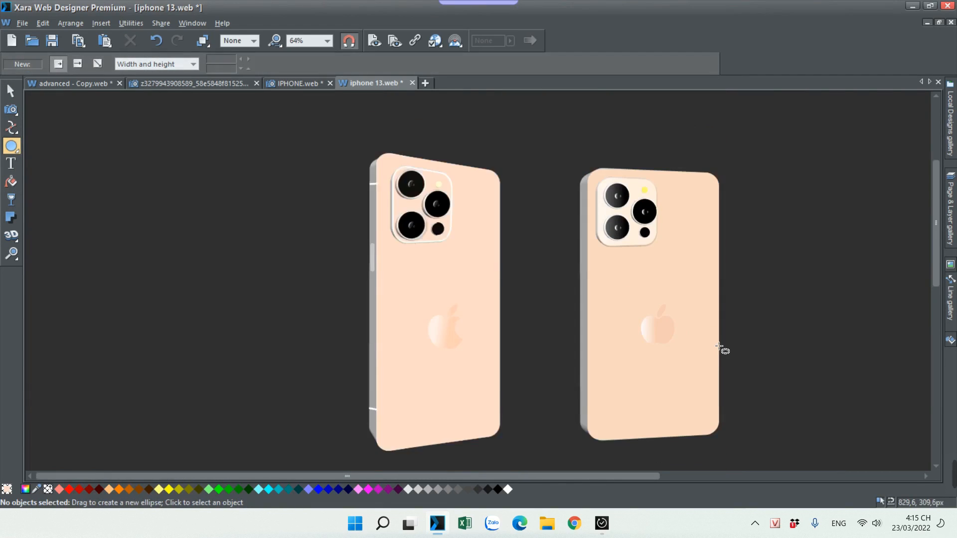
pyautogui.scroll(3, 703, 319)
pyautogui.moveTo(681, 291); pyautogui.dragTo(660, 274)
# - Fill the bite circle with a contrasting brown (9c6f55)
pyautogui.click(11, 92)
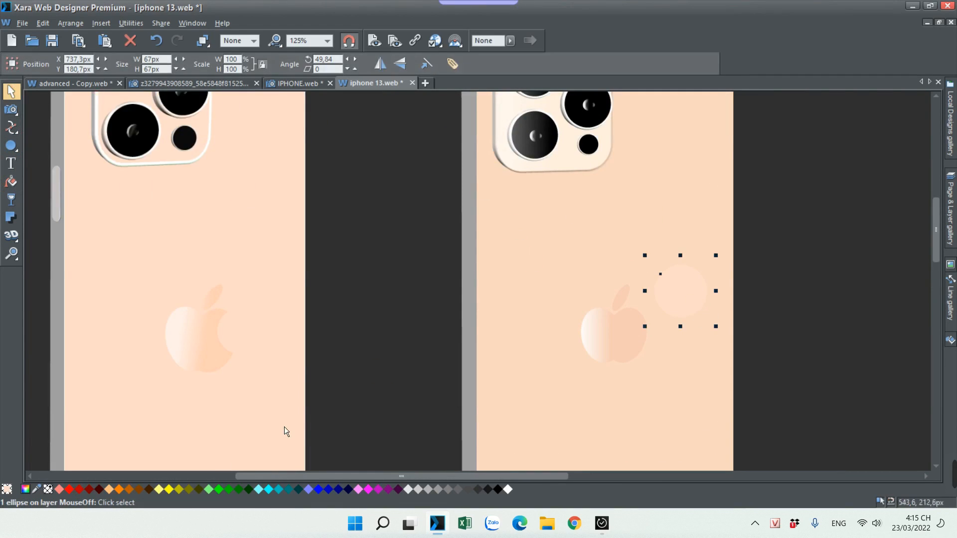
pyautogui.click(26, 490)
pyautogui.click(795, 244)
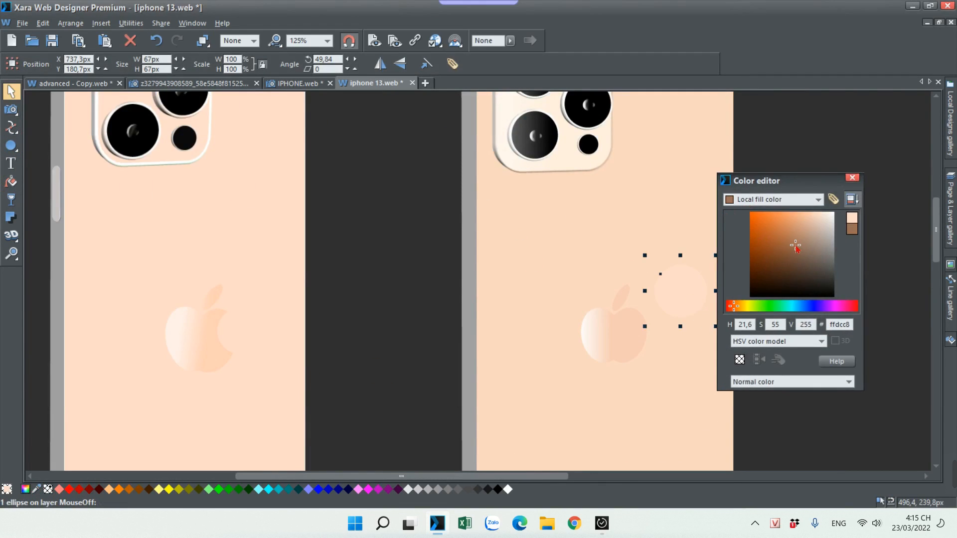
pyautogui.click(852, 178)
# - Reduce the bite circle to about 51 × 54 px and place it over the apple's right edge
pyautogui.moveTo(716, 256); pyautogui.dragTo(613, 356)
pyautogui.scroll(2, 688, 311)
pyautogui.moveTo(605, 396); pyautogui.dragTo(616, 369)
# - Match the bite circle's fill to the phone back by sampling the body's peach colour
pyautogui.scroll(-4, 518, 390)
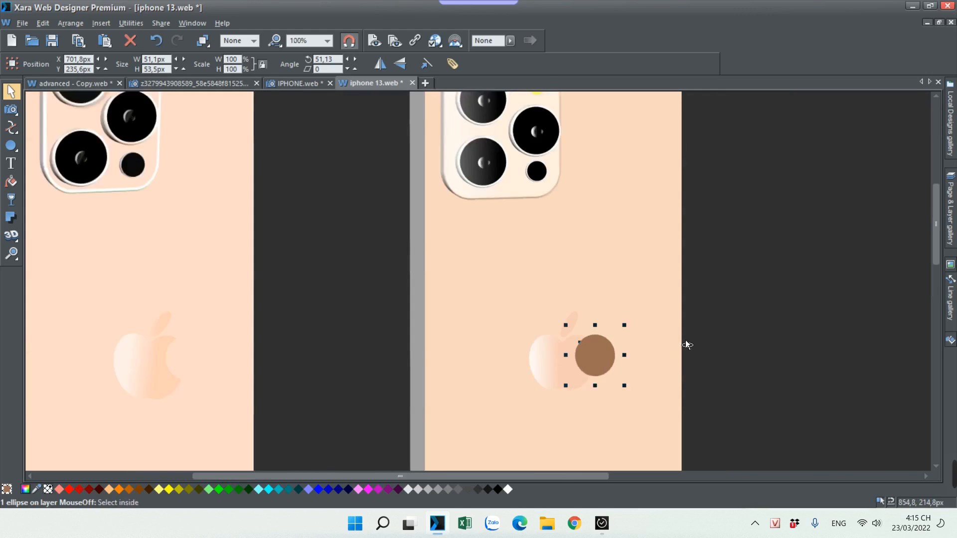
pyautogui.click(25, 490)
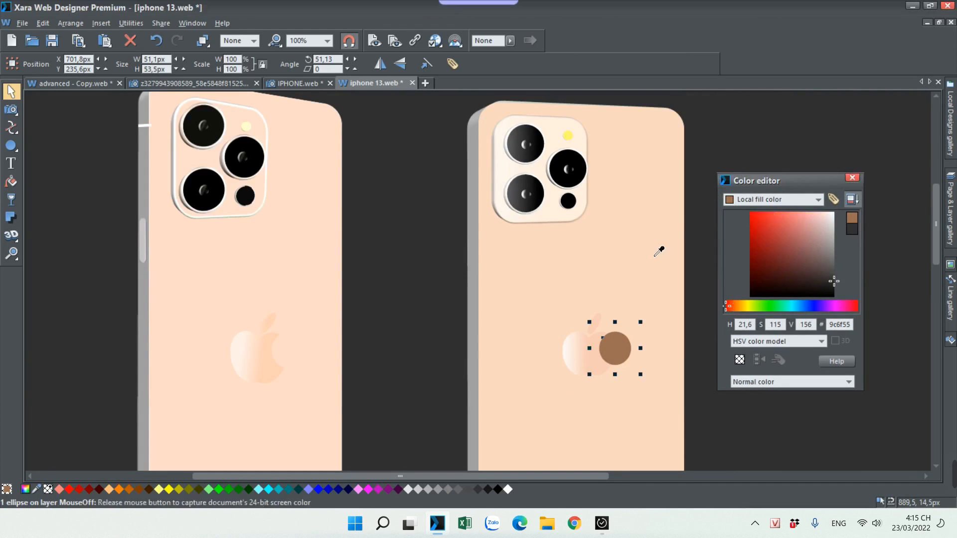
pyautogui.press('Delete')
pyautogui.click(857, 179)
# - Select the whole Apple logo with its bite, resize it slightly and adjust its position on the phone's back
pyautogui.scroll(-2, 669, 330)
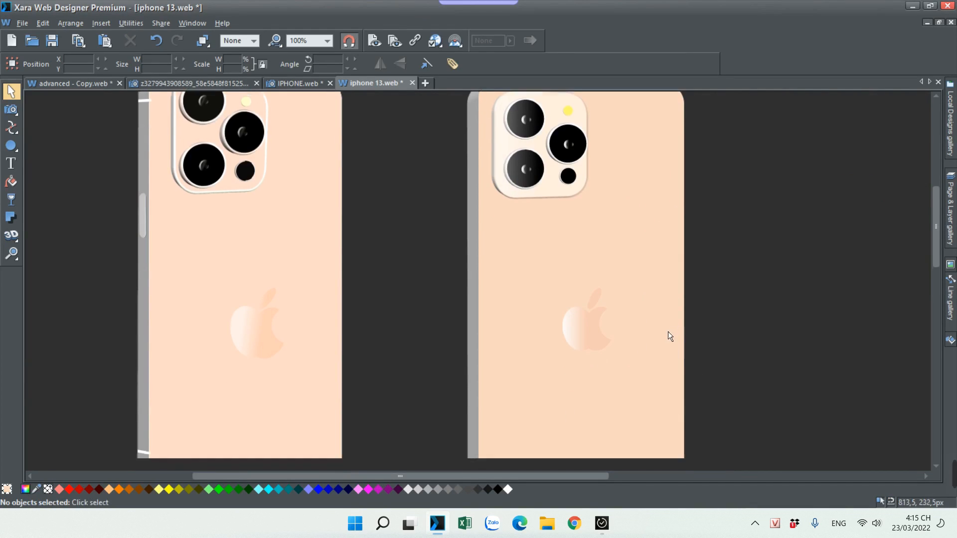
pyautogui.scroll(2, 659, 337)
pyautogui.scroll(-2, 632, 340)
pyautogui.moveTo(693, 410); pyautogui.dragTo(538, 272)
pyautogui.moveTo(583, 343); pyautogui.dragTo(585, 339)
pyautogui.moveTo(632, 361); pyautogui.dragTo(638, 366)
pyautogui.moveTo(593, 342); pyautogui.dragTo(596, 342)
pyautogui.scroll(-1, 631, 335)
pyautogui.click(692, 310)
pyautogui.scroll(-2, 677, 329)
# - Examine the side button on the finished reference phone, moving it off the grey edge and undoing the move
pyautogui.scroll(5, 480, 347)
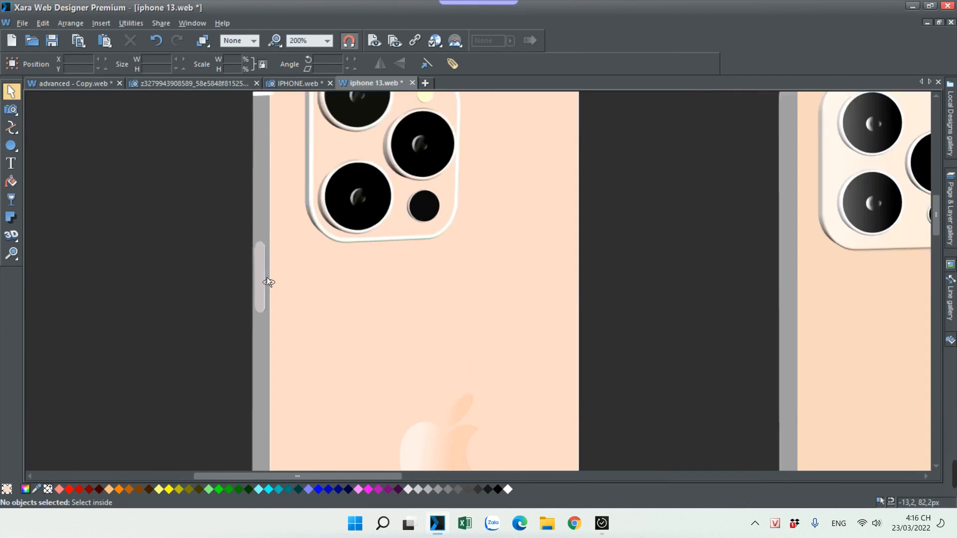
pyautogui.scroll(4, 265, 278)
pyautogui.scroll(-1, 256, 281)
pyautogui.moveTo(248, 283); pyautogui.dragTo(140, 298)
pyautogui.hotkey('ctrl', 'z')
pyautogui.scroll(-4, 175, 358)
pyautogui.scroll(-2, 194, 348)
pyautogui.scroll(-2, 465, 369)
pyautogui.click(865, 256)
# - Draw an upright rounded rectangle about 10.6 × 54.4 px on the new phone's grey side edge for its button
pyautogui.scroll(-3, 829, 264)
pyautogui.scroll(2, 582, 252)
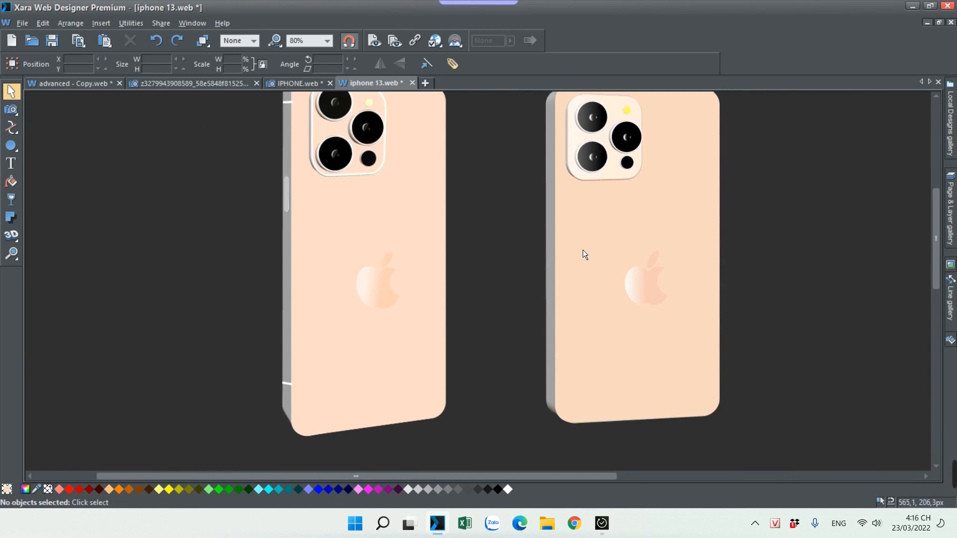
pyautogui.scroll(2, 563, 267)
pyautogui.scroll(1, 544, 270)
pyautogui.scroll(1, 531, 273)
pyautogui.moveTo(12, 150); pyautogui.dragTo(38, 149)
pyautogui.scroll(1, 577, 293)
pyautogui.scroll(1, 542, 283)
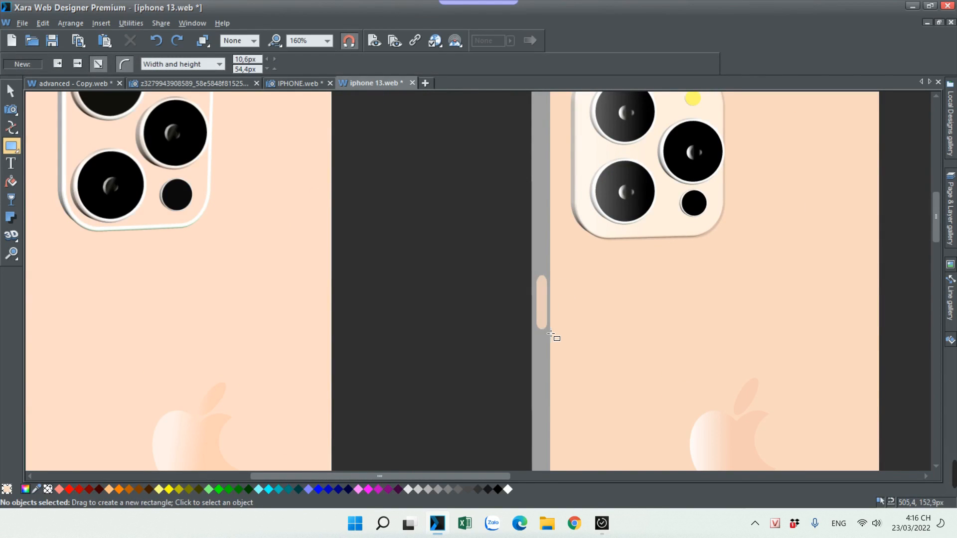
# - Adjust the side button's corner rounding so its ends form full semicircles
pyautogui.click(543, 301)
pyautogui.scroll(10, 543, 279)
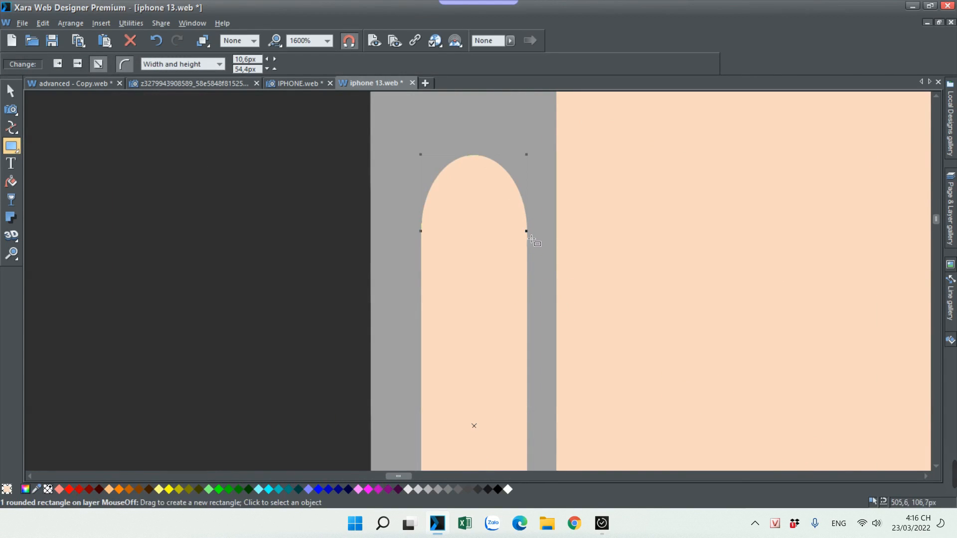
pyautogui.click(11, 91)
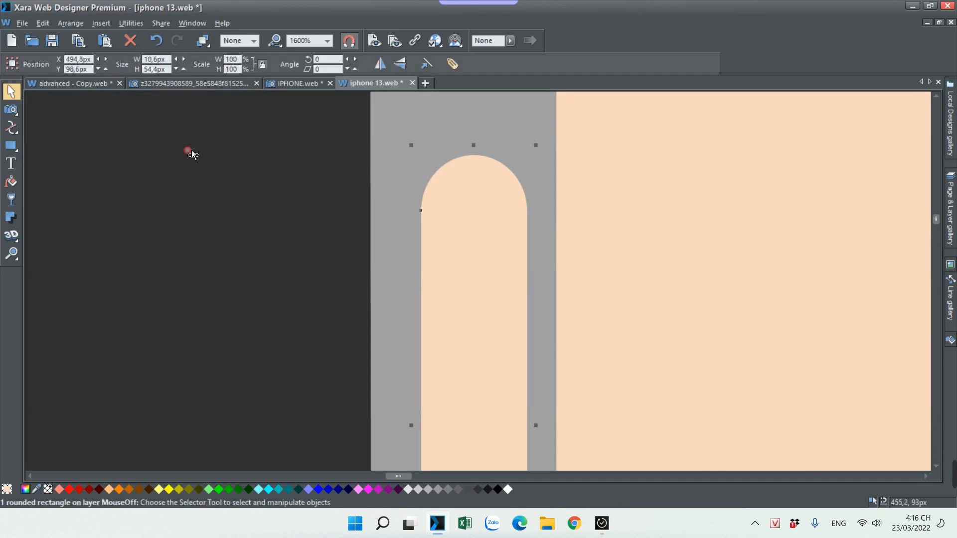
# - Fill the side button with a near-white tone (fff9f5)
pyautogui.scroll(-2, 411, 251)
pyautogui.click(410, 251)
pyautogui.click(27, 491)
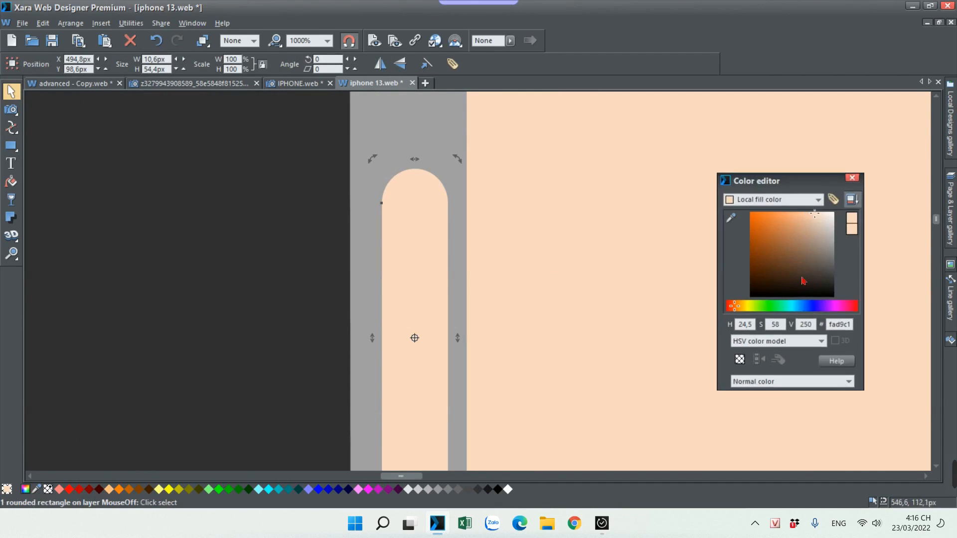
pyautogui.click(830, 213)
pyautogui.scroll(-2, 481, 224)
# - Move the side button up the grey edge to just below the level of the lower camera lens
pyautogui.keyDown('ctrl'); pyautogui.click(407, 258); pyautogui.keyUp('ctrl')
pyautogui.scroll(-1, 411, 258)
pyautogui.moveTo(432, 277); pyautogui.dragTo(433, 215)
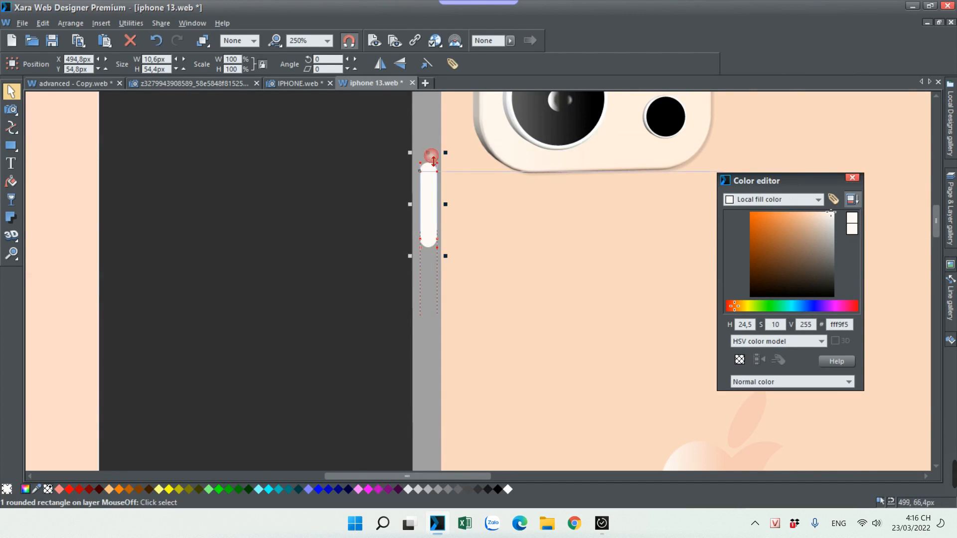
pyautogui.scroll(1, 433, 219)
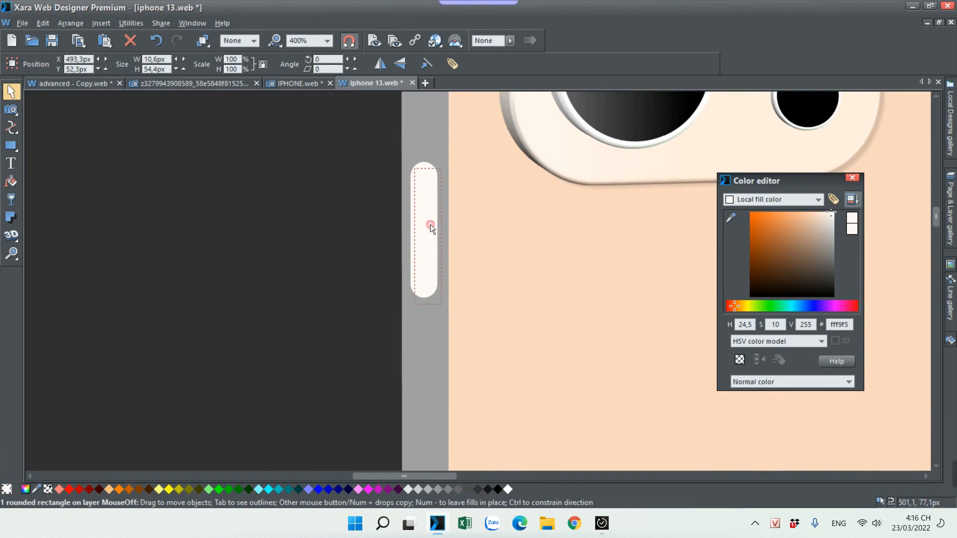
# - Extrude the side button in 3D with a depth of 142, give it a Rounded bevel and adjust the bevel size
pyautogui.click(11, 235)
pyautogui.scroll(2, 453, 239)
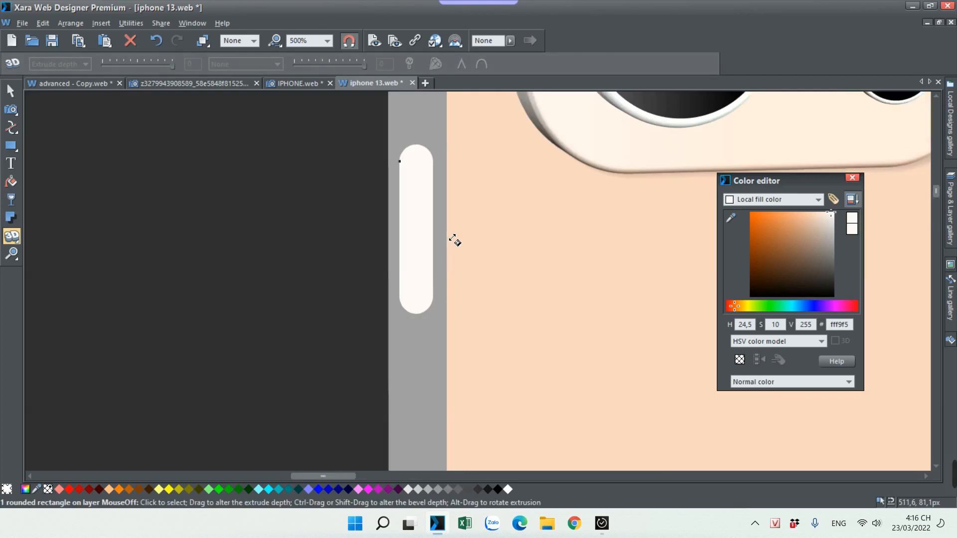
pyautogui.click(415, 229)
pyautogui.moveTo(408, 232)
pyautogui.mouseDown()
pyautogui.moveTo(401, 224)
pyautogui.moveTo(409, 238)
pyautogui.mouseUp()
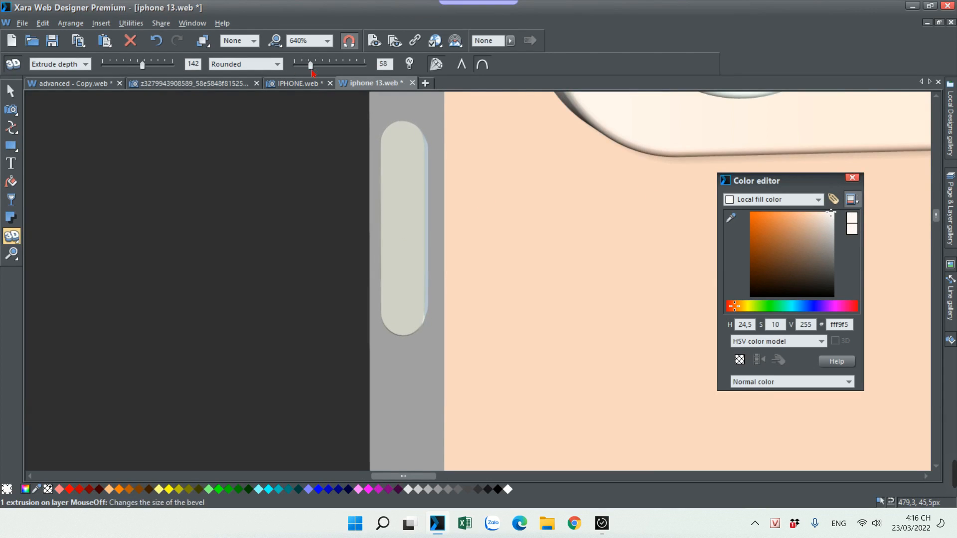
pyautogui.moveTo(312, 70); pyautogui.dragTo(316, 70)
# - Change the extruded side button's fill to pure white (ffffff)
pyautogui.moveTo(817, 255); pyautogui.dragTo(849, 185)
pyautogui.scroll(-1, 404, 269)
pyautogui.scroll(-3, 404, 269)
pyautogui.click(352, 282)
pyautogui.scroll(-4, 341, 291)
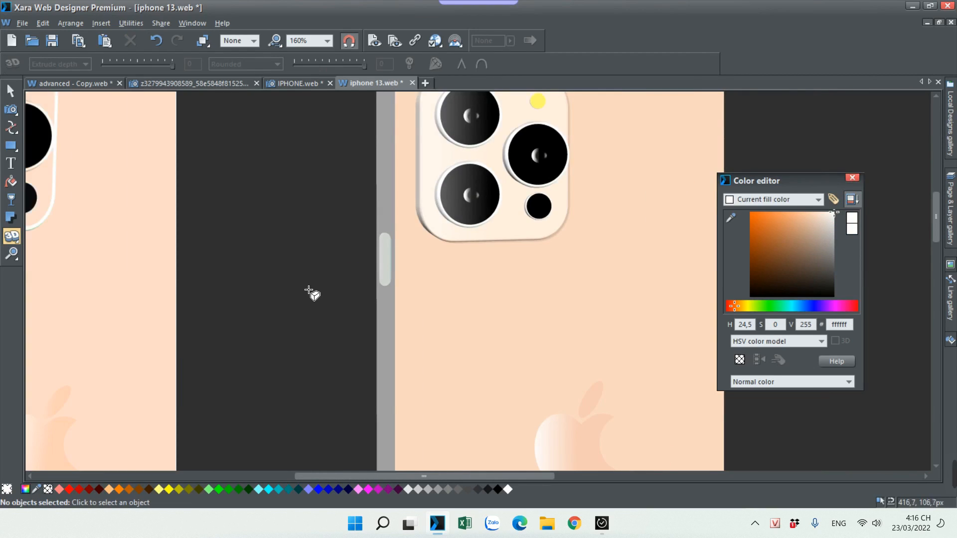
pyautogui.scroll(2, 329, 283)
pyautogui.scroll(-3, 418, 299)
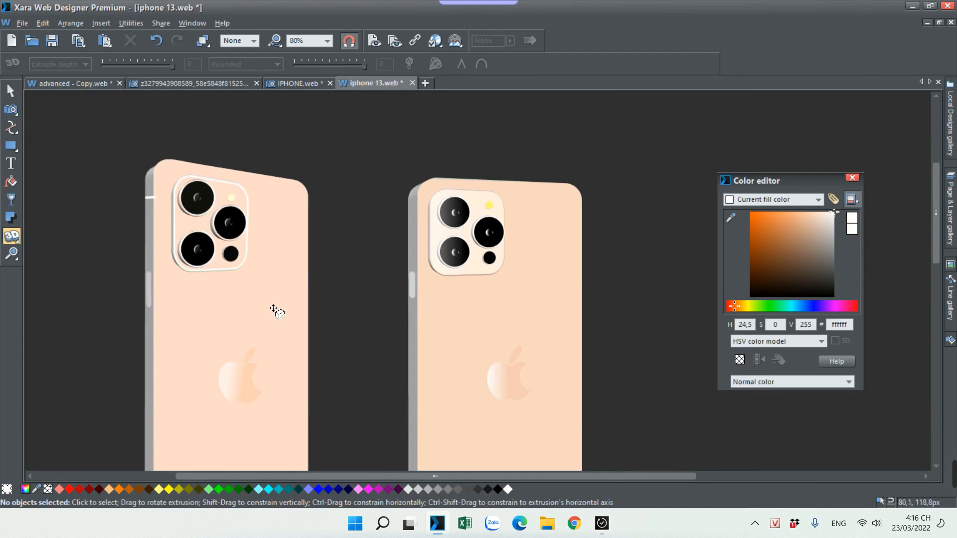
# - Stretch the extruded side button downward to about 57 px high
pyautogui.scroll(1, 220, 310)
pyautogui.press('F2')
pyautogui.scroll(4, 431, 313)
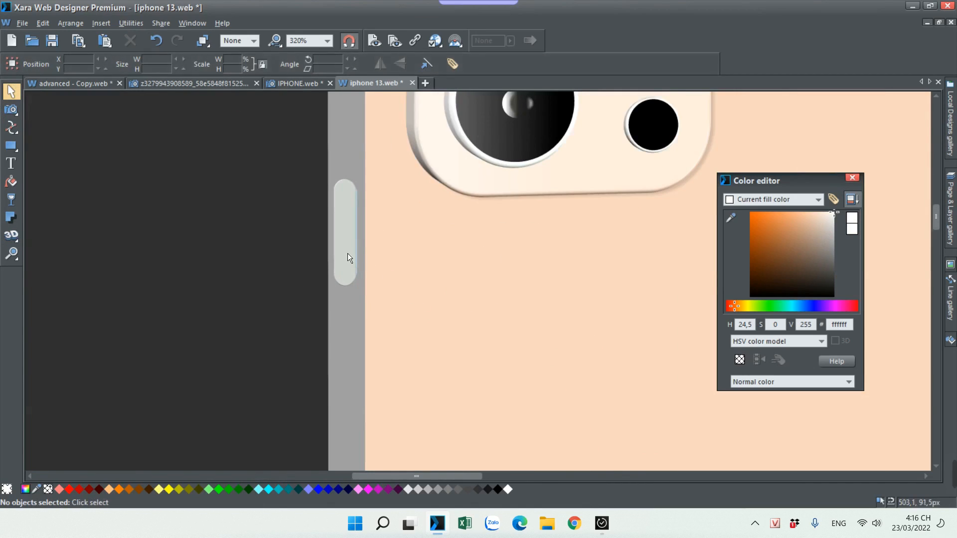
pyautogui.click(348, 254)
pyautogui.moveTo(344, 303); pyautogui.dragTo(344, 308)
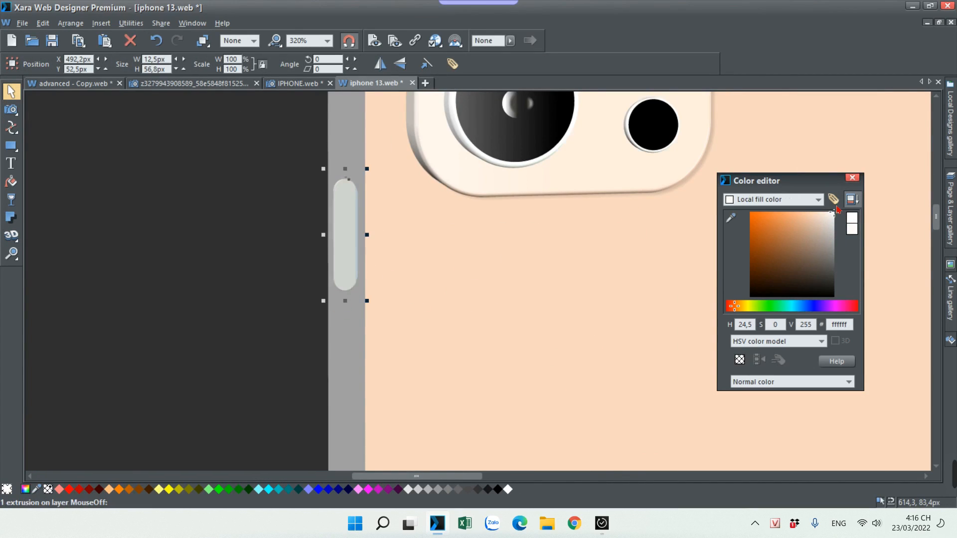
# - Set the extruded side button's Light 2 color to a muted grey-green (798f79)
pyautogui.click(778, 199)
pyautogui.click(760, 221)
pyautogui.click(777, 199)
pyautogui.click(757, 241)
pyautogui.click(818, 220)
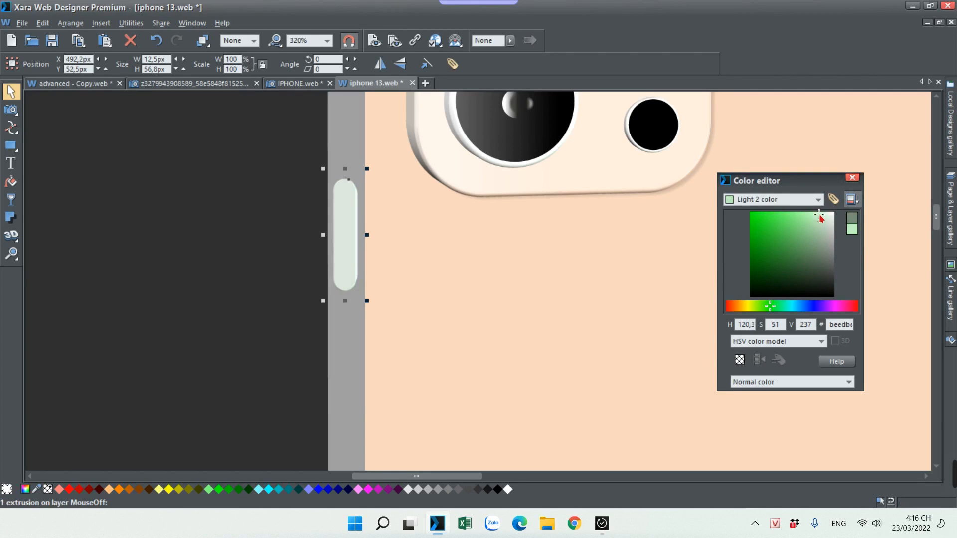
pyautogui.moveTo(823, 229); pyautogui.dragTo(826, 246)
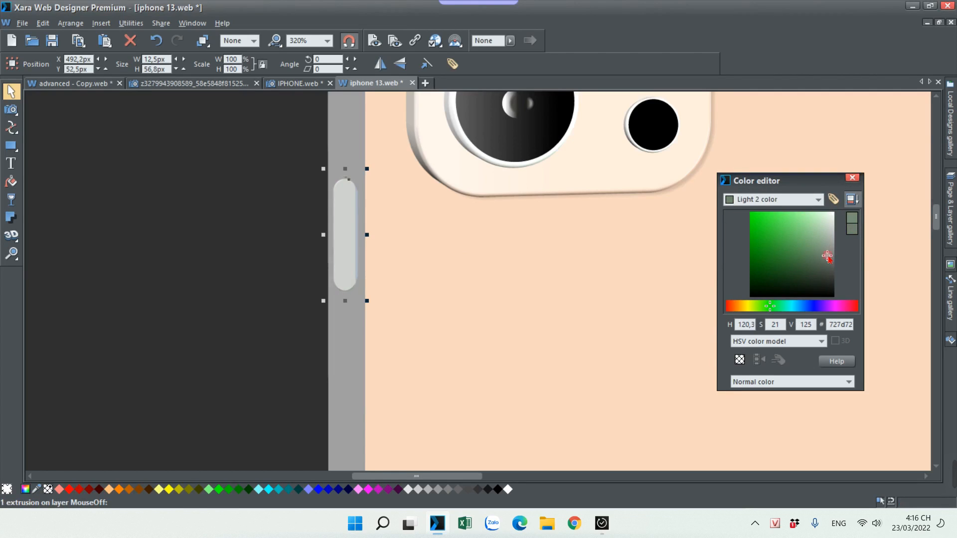
pyautogui.scroll(-2, 456, 338)
pyautogui.click(234, 382)
pyautogui.scroll(-3, 357, 352)
pyautogui.scroll(3, 385, 316)
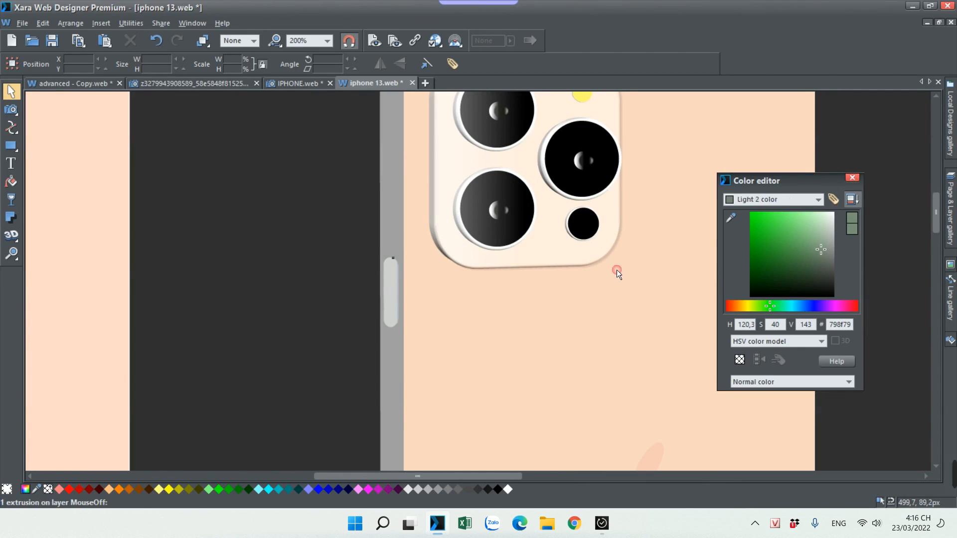
# - Give the extruded side button a shadow with 2 px blur, 57% transparency and an offset of 1 px by 0.2 px
pyautogui.click(391, 292)
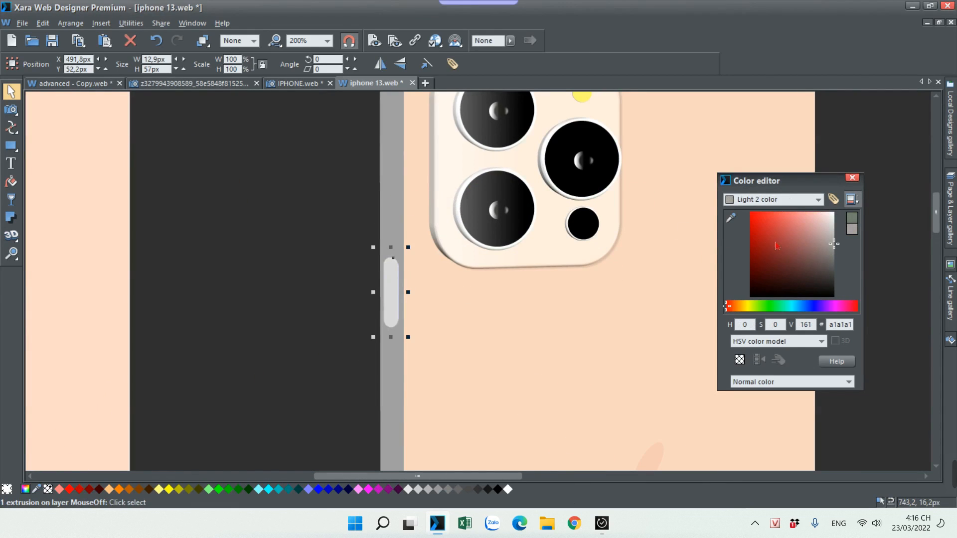
pyautogui.click(11, 218)
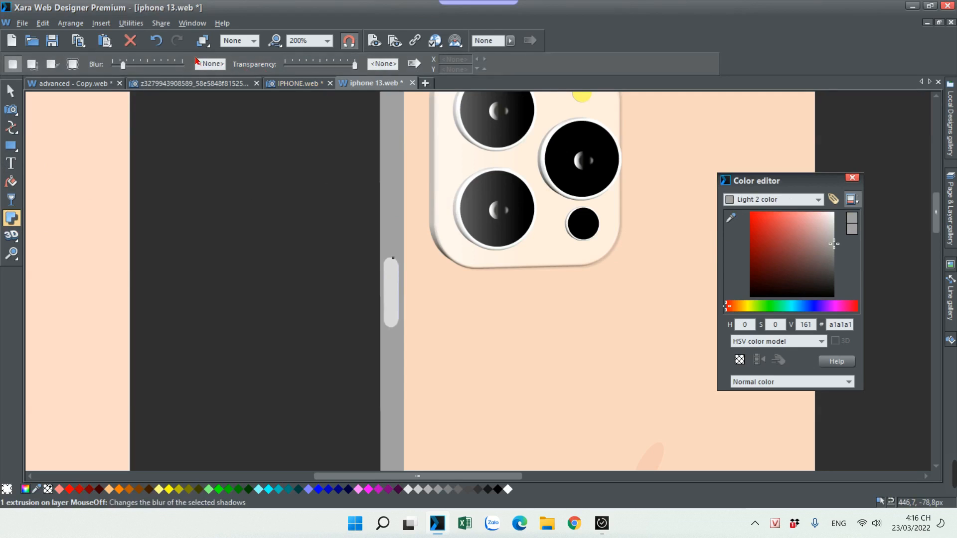
pyautogui.scroll(3, 400, 305)
pyautogui.moveTo(382, 306); pyautogui.dragTo(389, 301)
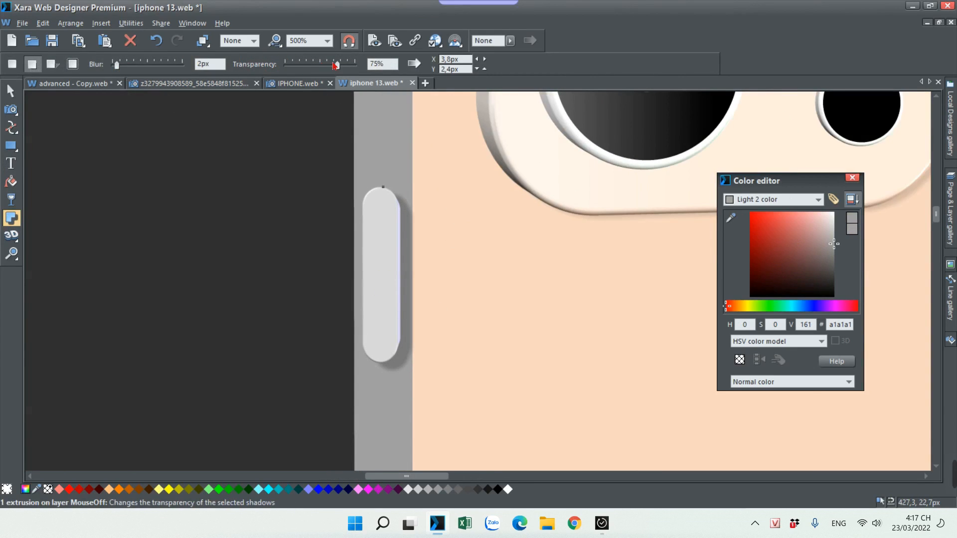
pyautogui.moveTo(336, 66); pyautogui.dragTo(329, 68)
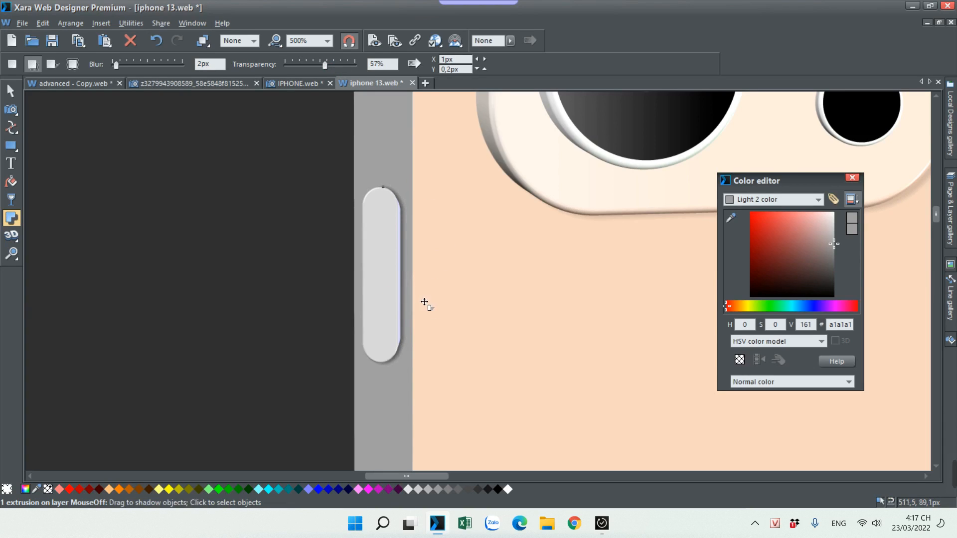
# - Copy the side button's rounded rectangle as a flat white shape without 3D extrusion or shadow
pyautogui.scroll(-3, 415, 301)
pyautogui.click(11, 92)
pyautogui.keyDown('ctrl'); pyautogui.click(383, 304); pyautogui.keyUp('ctrl')
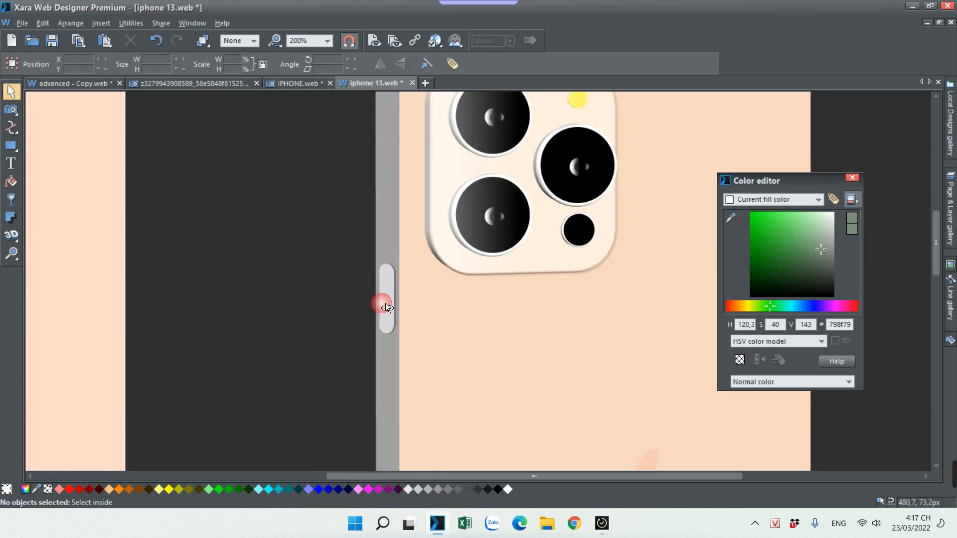
pyautogui.scroll(4, 388, 306)
pyautogui.click(339, 303)
pyautogui.click(339, 303)
pyautogui.click(12, 234)
pyautogui.click(12, 65)
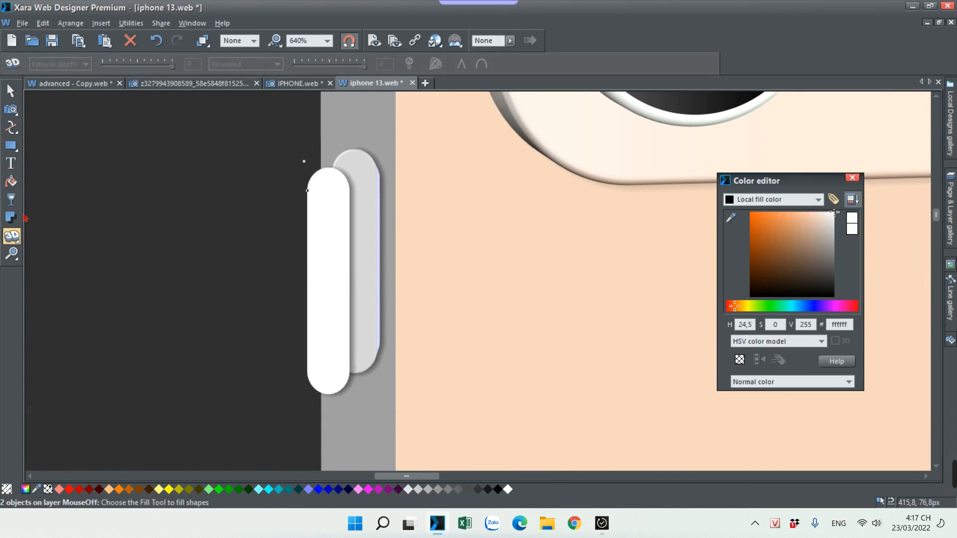
pyautogui.click(12, 216)
pyautogui.click(14, 65)
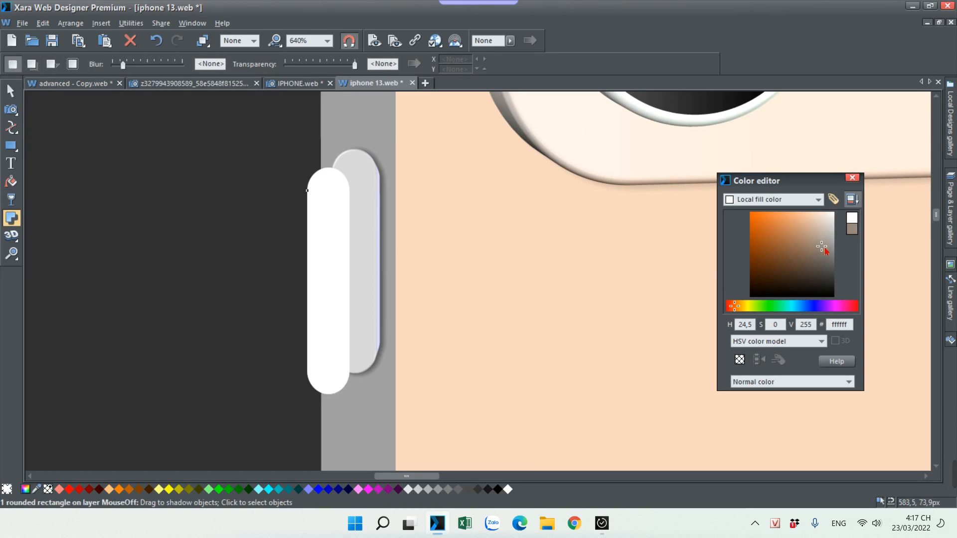
# - Place the white copy over the side button and give it a linear gradient with a grey-brown end color (979290)
pyautogui.click(822, 247)
pyautogui.click(11, 90)
pyautogui.moveTo(337, 252); pyautogui.dragTo(345, 270)
pyautogui.click(15, 189)
pyautogui.hotkey('ctrl', 'z')
pyautogui.hotkey('ctrl', 'z')
pyautogui.moveTo(830, 215); pyautogui.dragTo(830, 247)
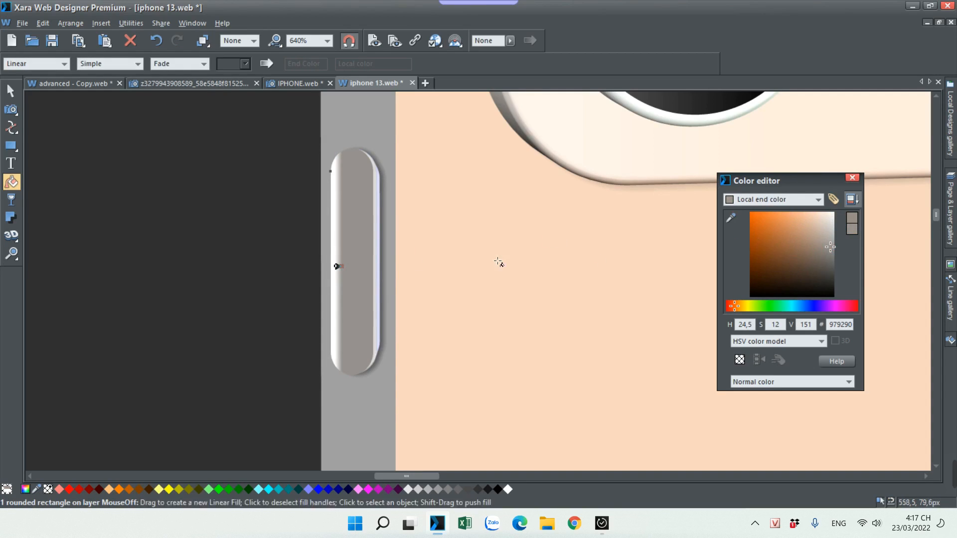
# - Redraw the overlay's linear gradient across the button's width and set its start color to near-white (fff9f9)
pyautogui.moveTo(344, 284); pyautogui.dragTo(369, 268)
pyautogui.hotkey('ctrl', 'z')
pyautogui.scroll(-1, 338, 276)
pyautogui.moveTo(810, 241); pyautogui.dragTo(832, 213)
pyautogui.scroll(-2, 569, 285)
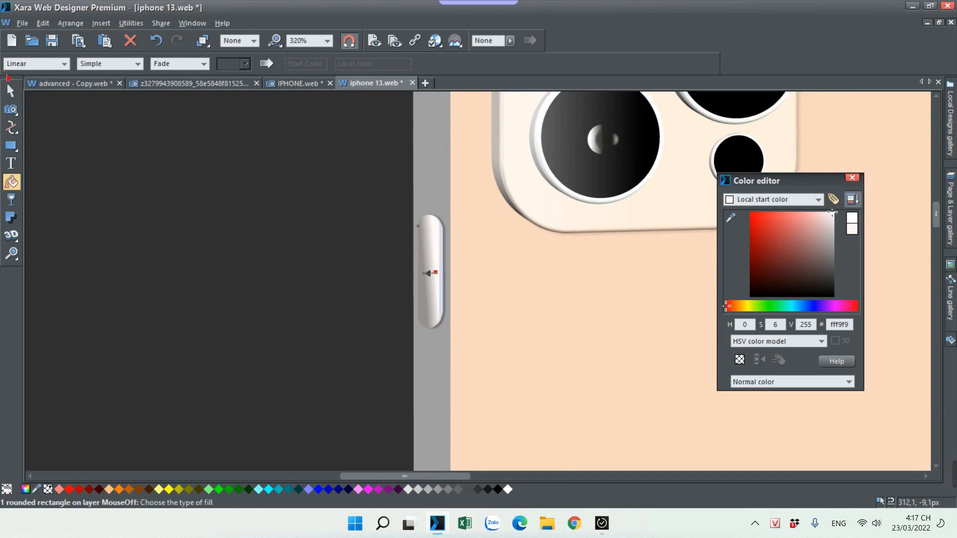
# - Examine how the gradient overlay sits on the side button, both close up and against the whole phone
pyautogui.click(11, 91)
pyautogui.moveTo(81, 128); pyautogui.dragTo(98, 141)
pyautogui.scroll(-3, 295, 303)
pyautogui.scroll(3, 351, 271)
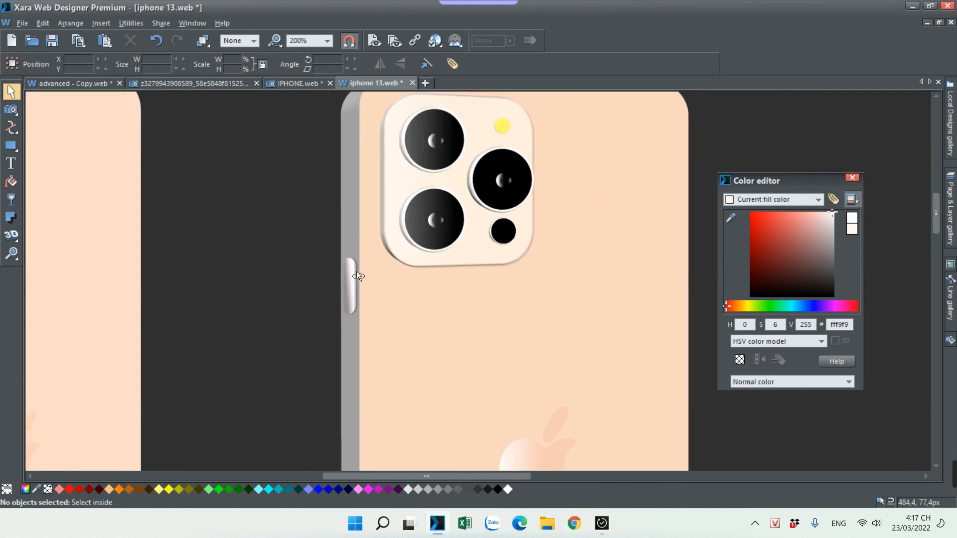
pyautogui.scroll(5, 362, 288)
pyautogui.click(386, 345)
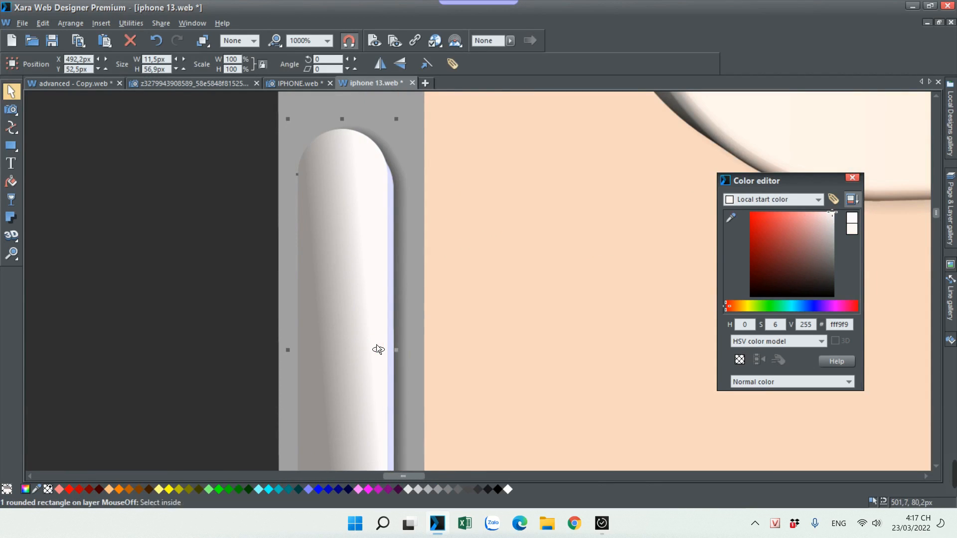
pyautogui.scroll(-8, 378, 347)
pyautogui.press('Escape')
pyautogui.scroll(-3, 412, 328)
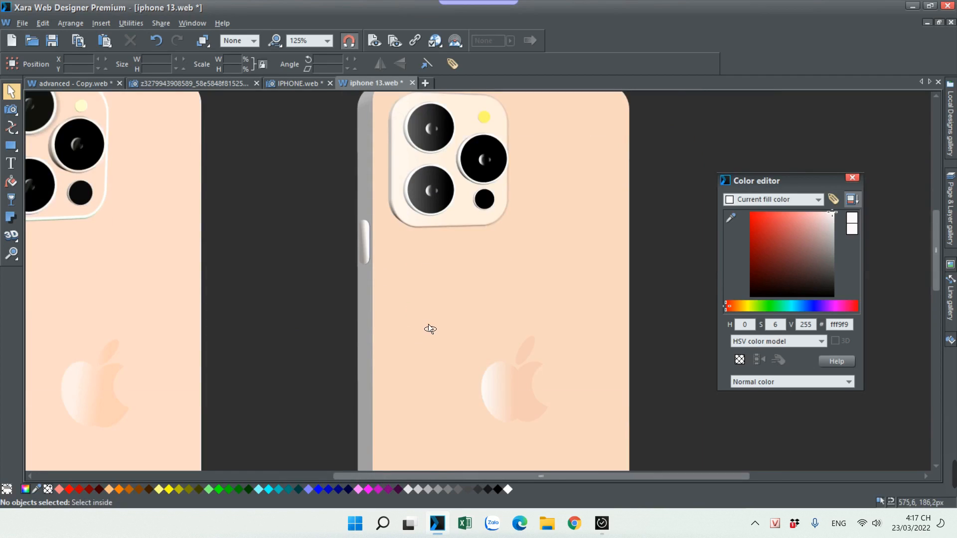
pyautogui.scroll(4, 398, 243)
pyautogui.scroll(2, 399, 250)
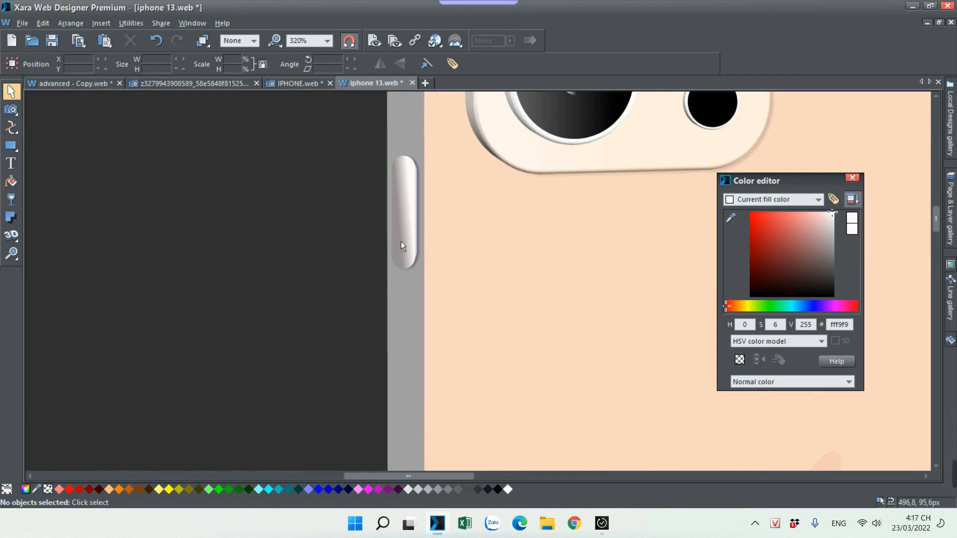
# - Stretch the gradient overlay and the extruded side button beneath it downward to about 59 px high
pyautogui.click(401, 241)
pyautogui.scroll(4, 421, 267)
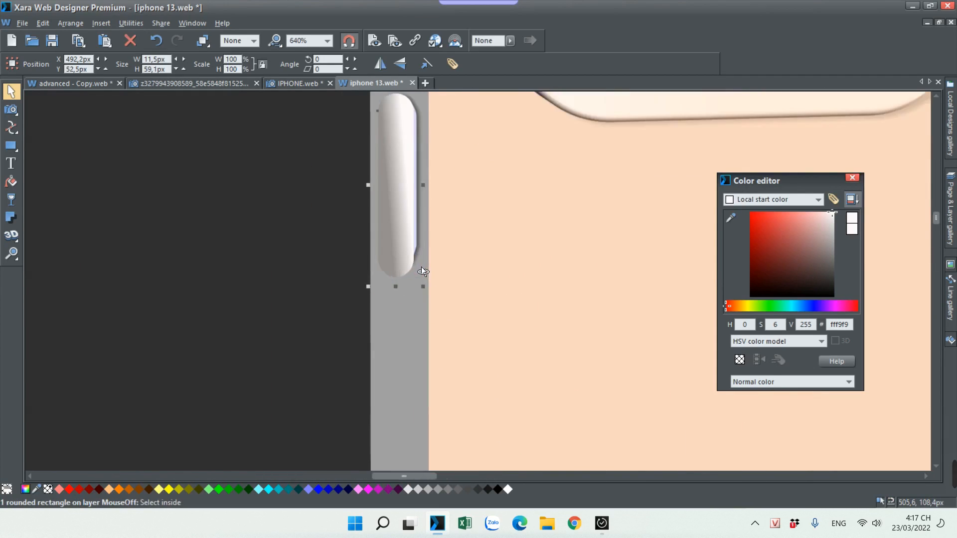
pyautogui.click(392, 280)
pyautogui.moveTo(370, 289); pyautogui.dragTo(372, 309)
pyautogui.scroll(-4, 377, 289)
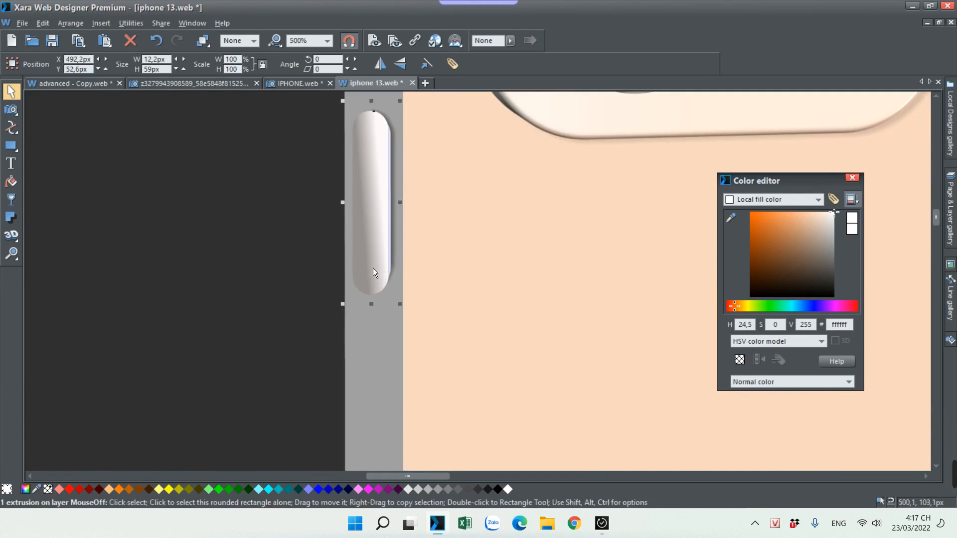
# - Try to apply a transparency type to the gradient overlay on the side button
pyautogui.click(300, 273)
pyautogui.click(363, 237)
pyautogui.click(11, 199)
pyautogui.click(11, 91)
pyautogui.click(11, 200)
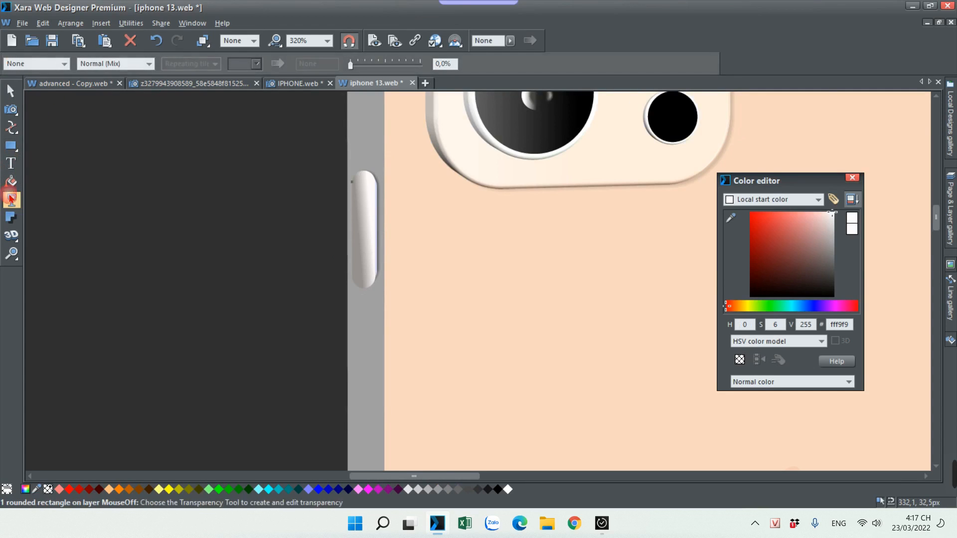
pyautogui.click(59, 63)
pyautogui.click(31, 75)
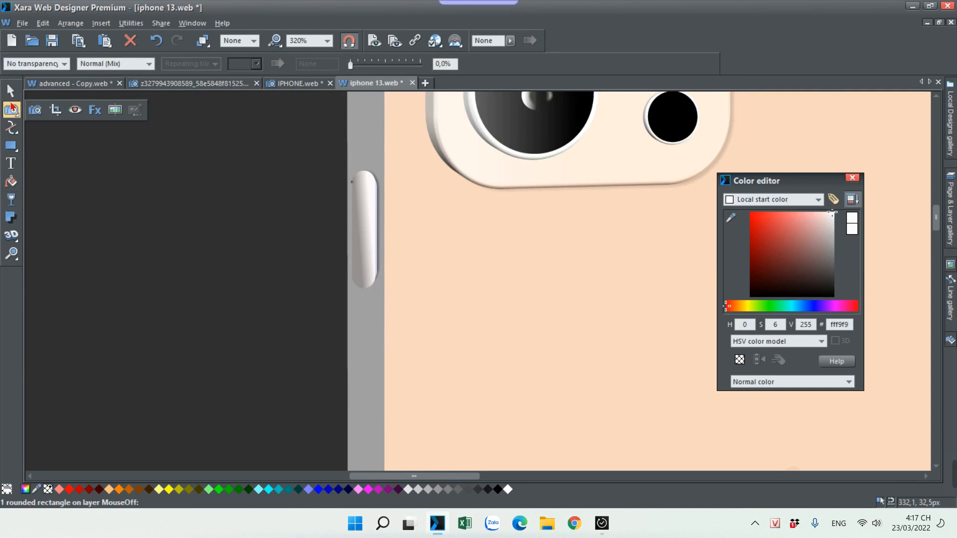
# - Move the gradient overlay off the side button and delete it
pyautogui.click(11, 92)
pyautogui.click(352, 228)
pyautogui.moveTo(352, 228); pyautogui.dragTo(281, 267)
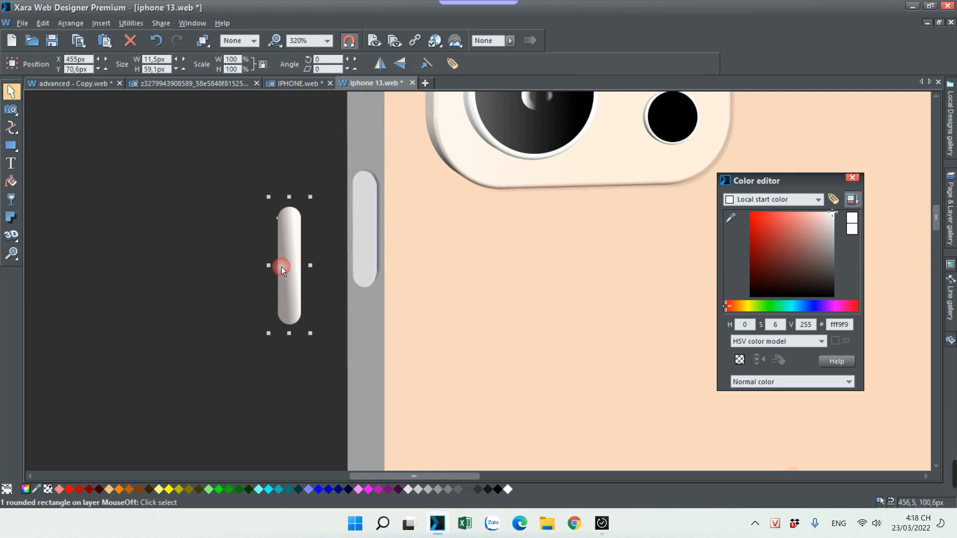
pyautogui.press('Delete')
pyautogui.scroll(-4, 401, 350)
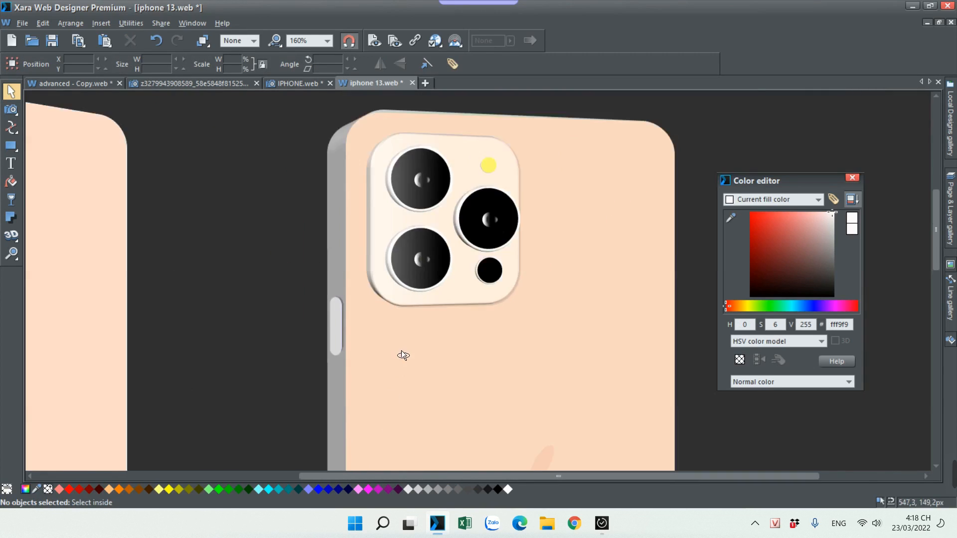
pyautogui.scroll(5, 368, 382)
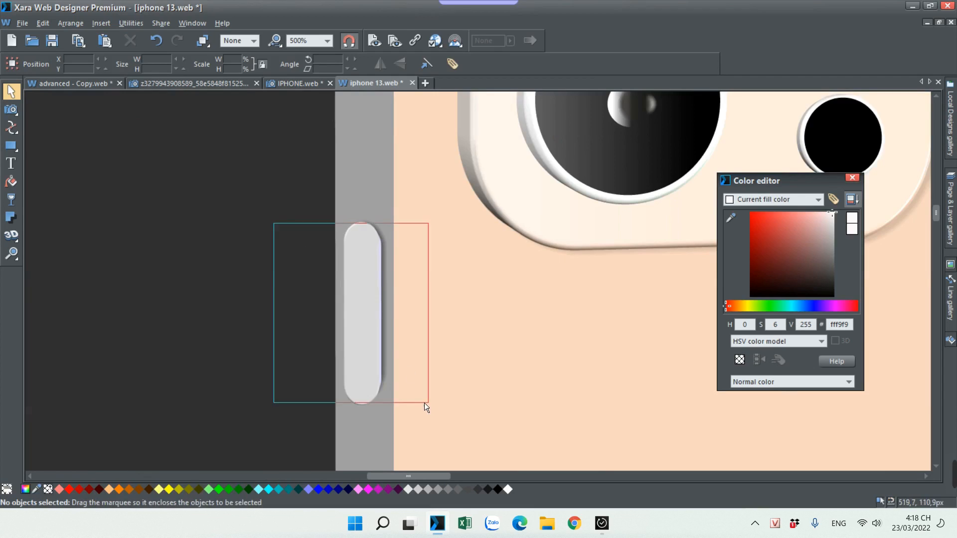
pyautogui.moveTo(424, 402); pyautogui.dragTo(423, 403)
pyautogui.scroll(-6, 269, 319)
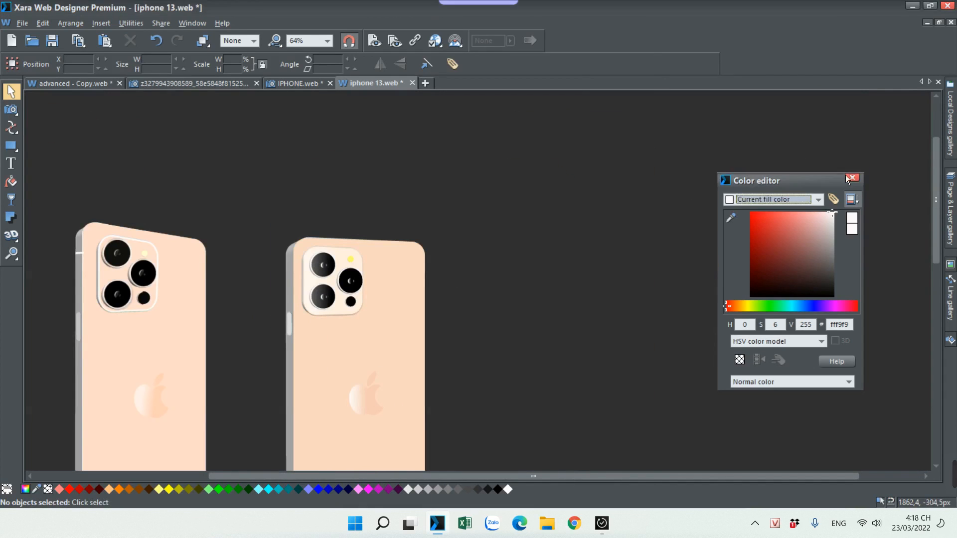
# - Draw a short horizontal freehand line across the phone's grey side, just above its lower rounded corner
pyautogui.click(848, 178)
pyautogui.scroll(-2, 156, 368)
pyautogui.scroll(4, 238, 344)
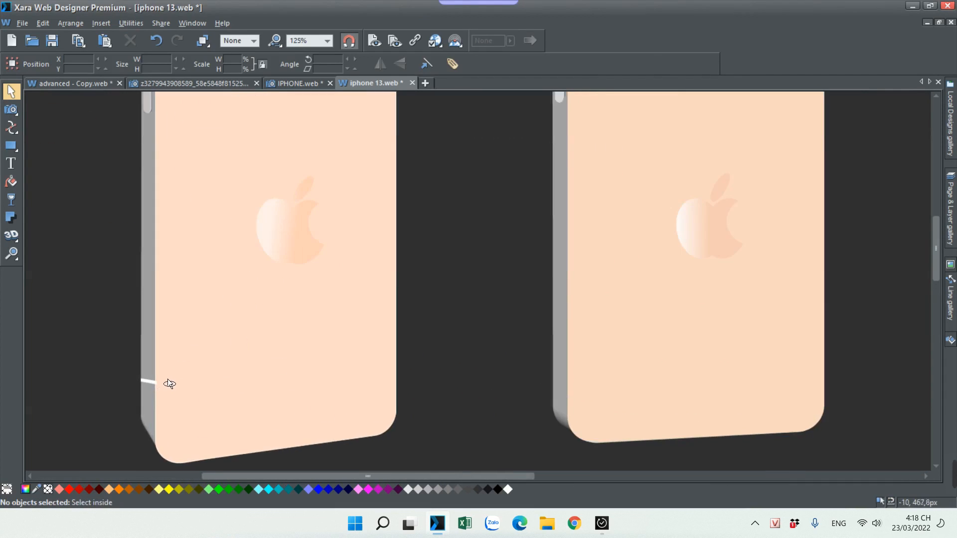
pyautogui.scroll(1, 168, 380)
pyautogui.click(11, 146)
pyautogui.scroll(-2, 612, 344)
pyautogui.scroll(3, 742, 379)
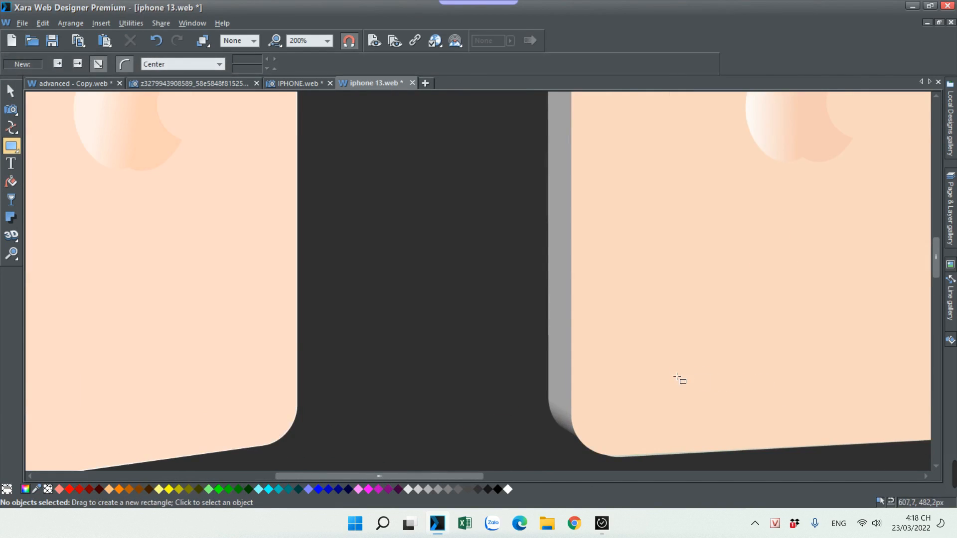
pyautogui.scroll(1, 649, 373)
pyautogui.click(11, 127)
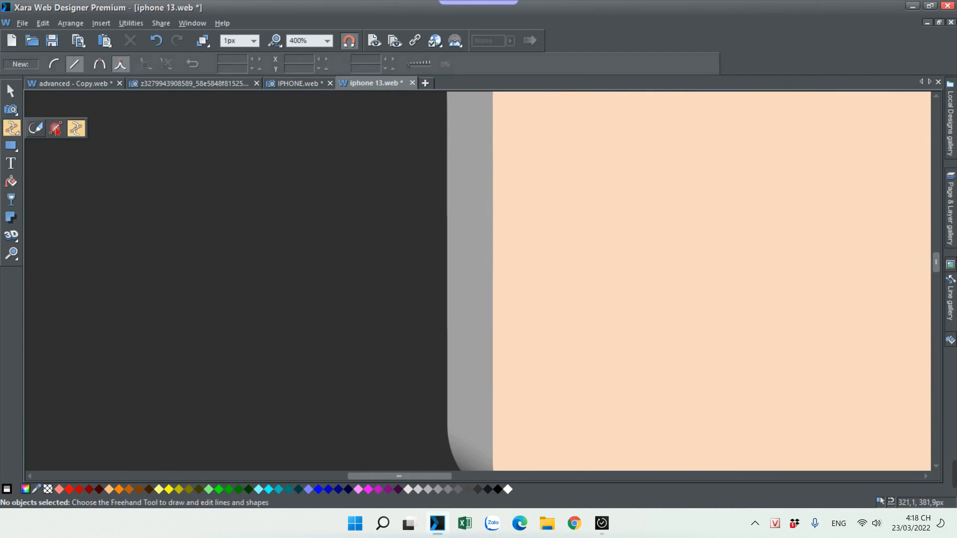
pyautogui.scroll(1, 445, 284)
pyautogui.click(33, 126)
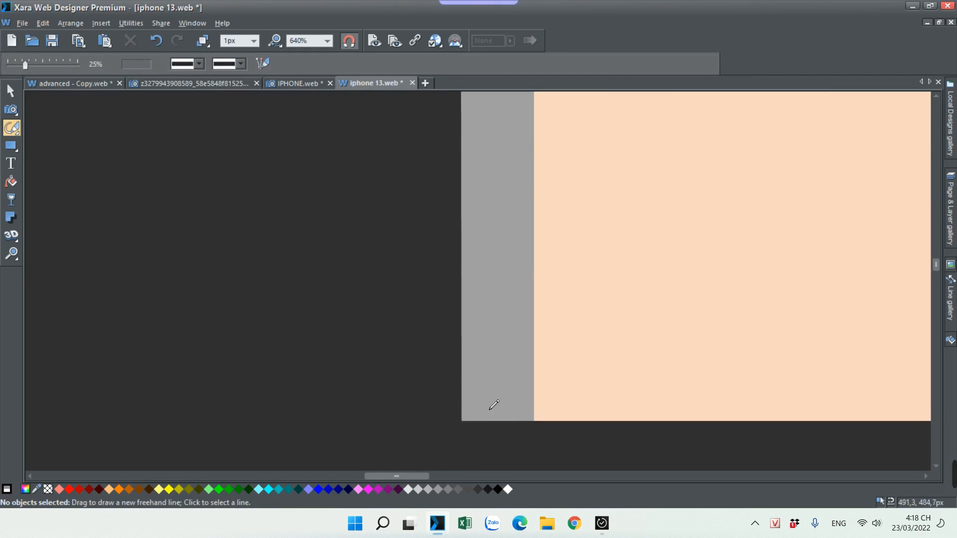
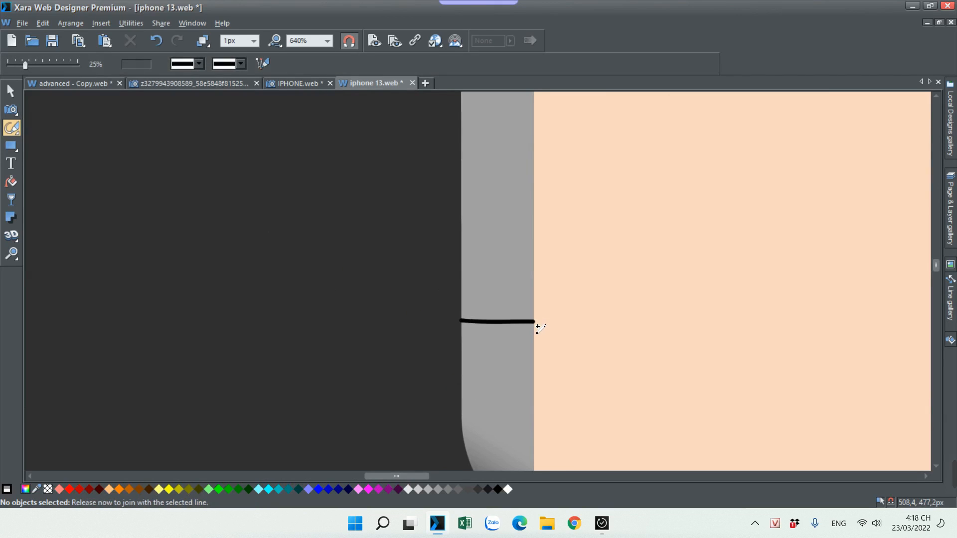
pyautogui.moveTo(497, 326); pyautogui.dragTo(493, 324)
pyautogui.scroll(-2, 277, 314)
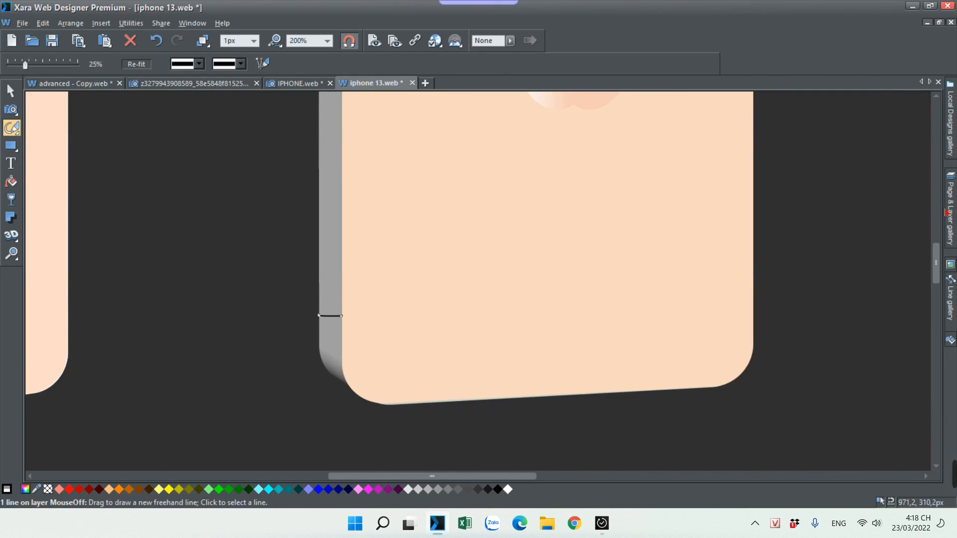
# - Set the short line's width to 4 px and its line color to white (ffffff)
pyautogui.moveTo(952, 286)
pyautogui.click(790, 100)
pyautogui.click(772, 152)
pyautogui.click(25, 489)
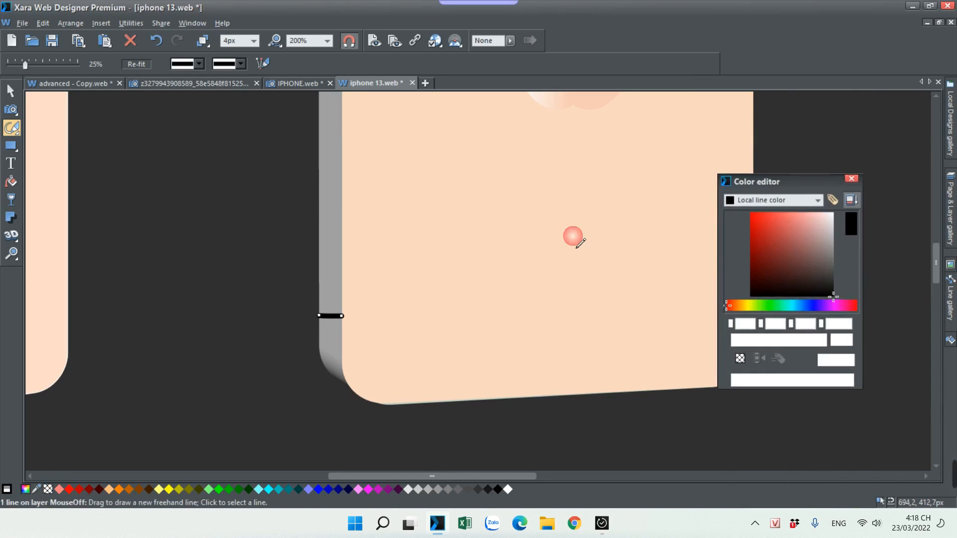
pyautogui.press('Escape')
pyautogui.scroll(-1, 340, 290)
pyautogui.moveTo(730, 218); pyautogui.dragTo(409, 298)
pyautogui.scroll(2, 329, 324)
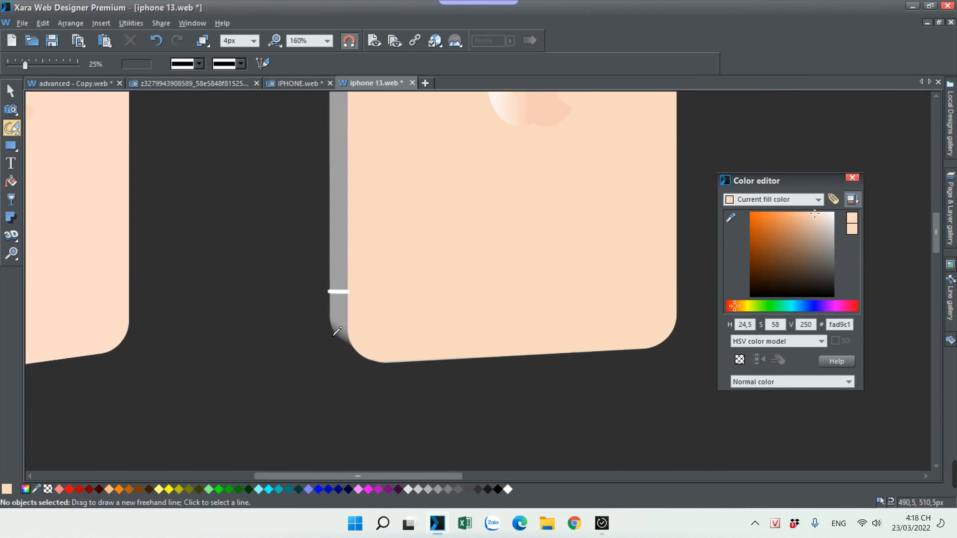
# - Shorten the white line from both ends to about 14.6 px so it fits within the grey side
pyautogui.click(9, 93)
pyautogui.scroll(2, 344, 279)
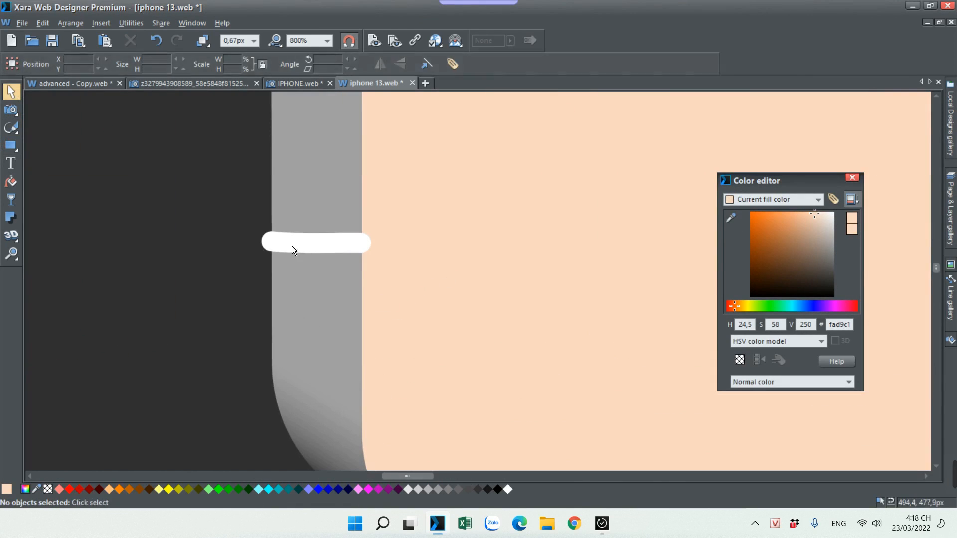
pyautogui.click(291, 246)
pyautogui.moveTo(264, 248); pyautogui.dragTo(264, 248)
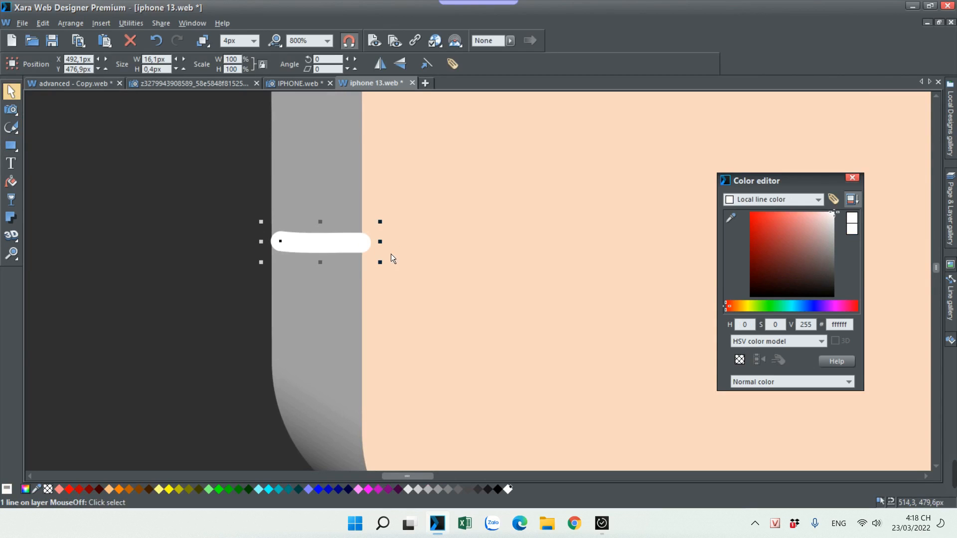
pyautogui.moveTo(384, 243); pyautogui.dragTo(377, 244)
pyautogui.scroll(-1, 271, 299)
pyautogui.press('Escape')
pyautogui.scroll(-6, 270, 299)
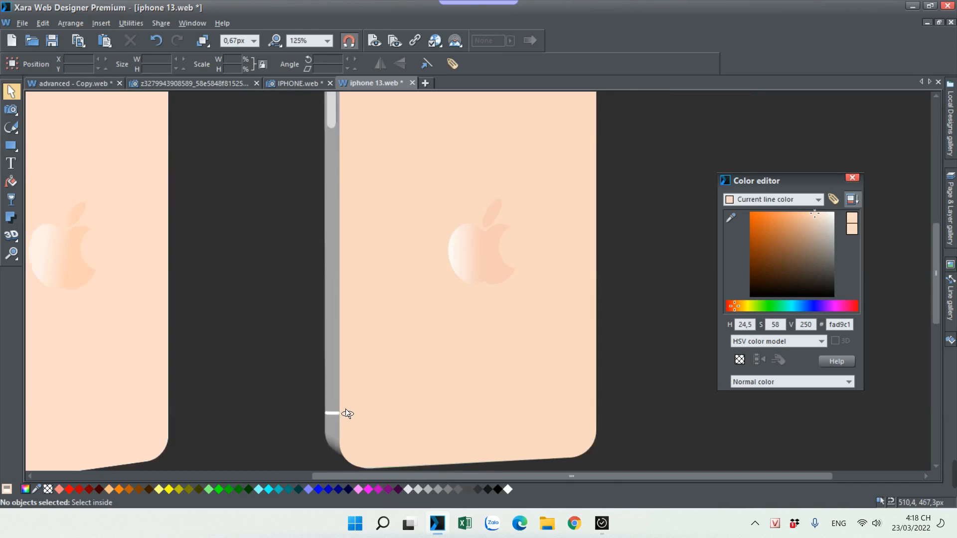
# - Rotate the white line on the grey side by about 3.04 degrees and delete it
pyautogui.scroll(-3, 344, 405)
pyautogui.click(338, 410)
pyautogui.scroll(5, 338, 409)
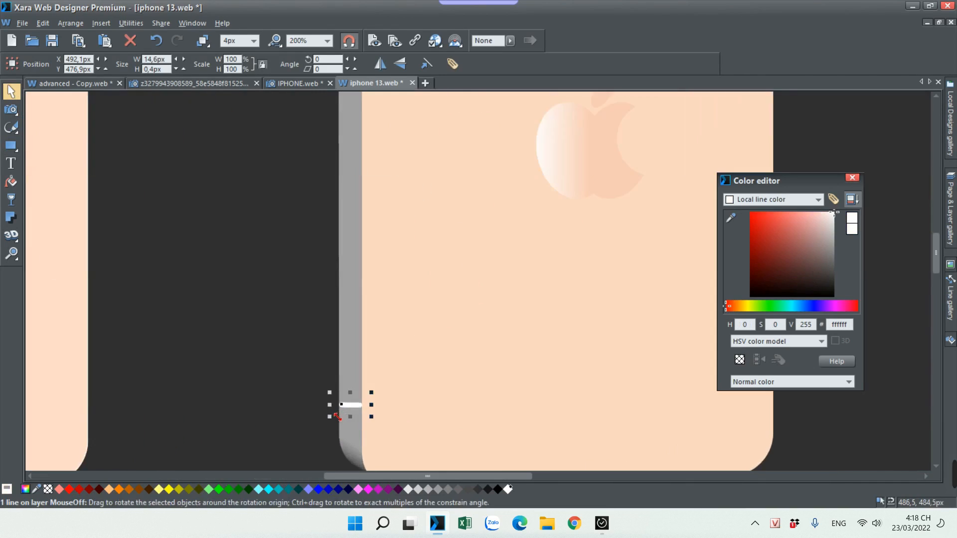
pyautogui.moveTo(342, 403); pyautogui.dragTo(343, 399)
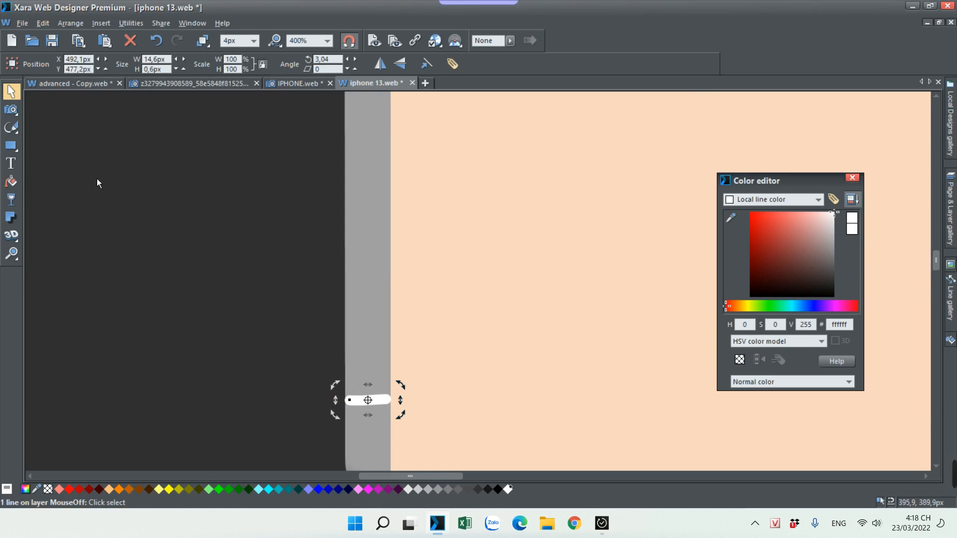
pyautogui.click(542, 377)
pyautogui.press('Delete')
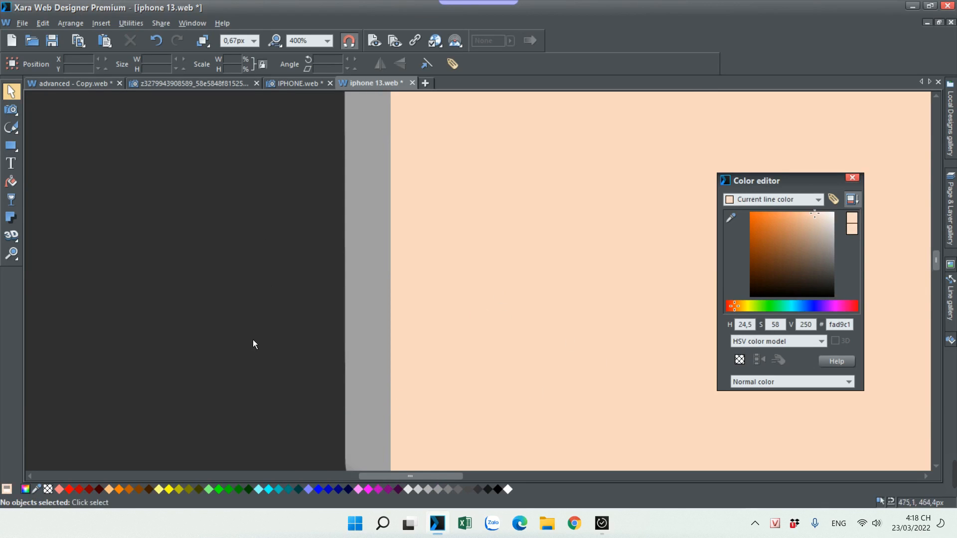
# - Draw a rounded rectangle about 38.4 by 11.6 px across the phone's grey side and clear its line color
pyautogui.scroll(-1, 117, 248)
pyautogui.moveTo(310, 261); pyautogui.dragTo(292, 234)
pyautogui.click(12, 200)
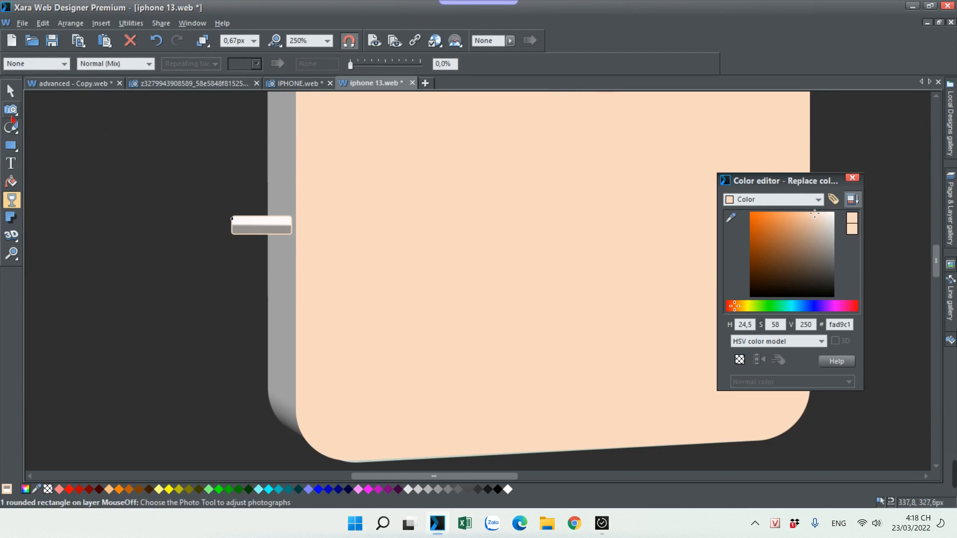
pyautogui.click(11, 91)
pyautogui.rightClick(48, 489)
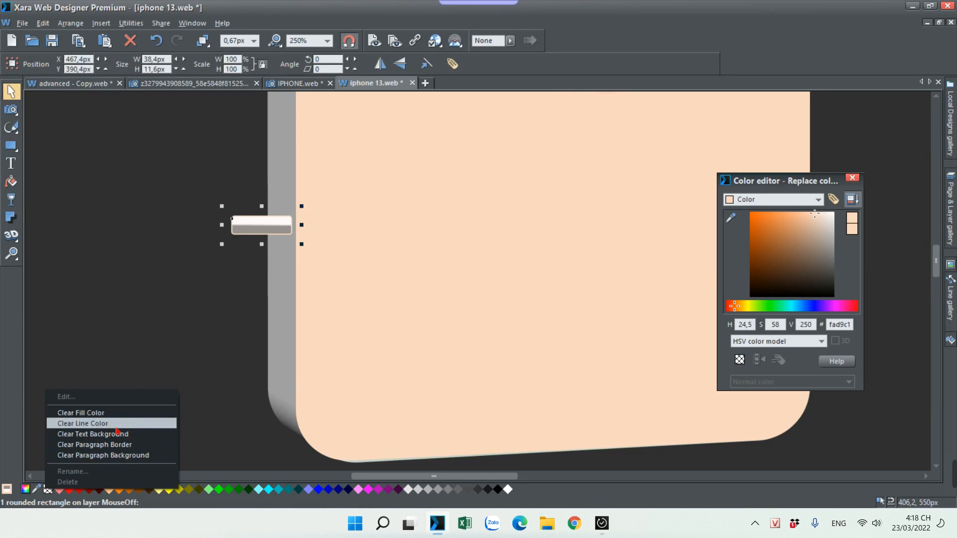
pyautogui.click(114, 424)
# - Move the small rectangle lower on the grey side, align it with the side's outer edge, and make its corners square
pyautogui.moveTo(275, 226); pyautogui.dragTo(301, 343)
pyautogui.scroll(3, 300, 342)
pyautogui.moveTo(282, 310); pyautogui.dragTo(301, 327)
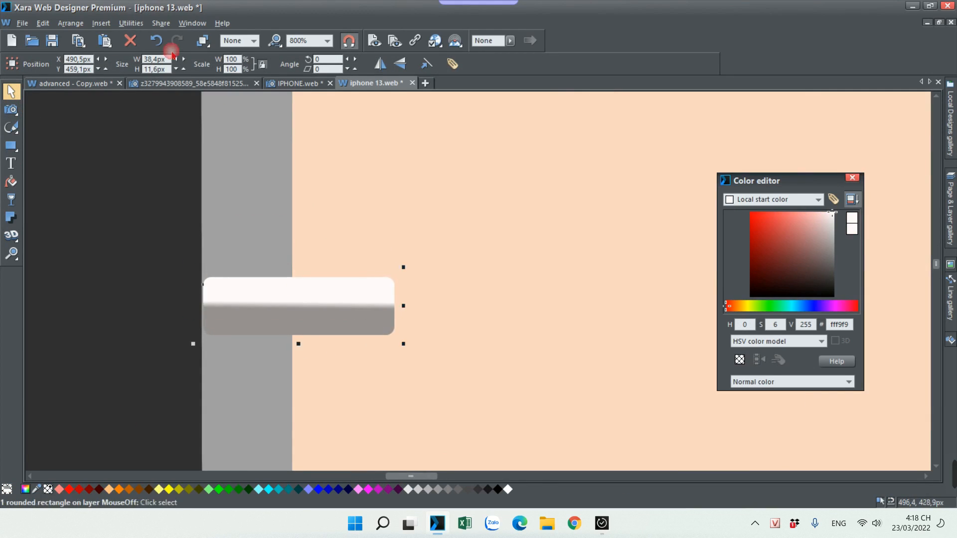
pyautogui.click(14, 146)
pyautogui.click(38, 65)
pyautogui.click(11, 92)
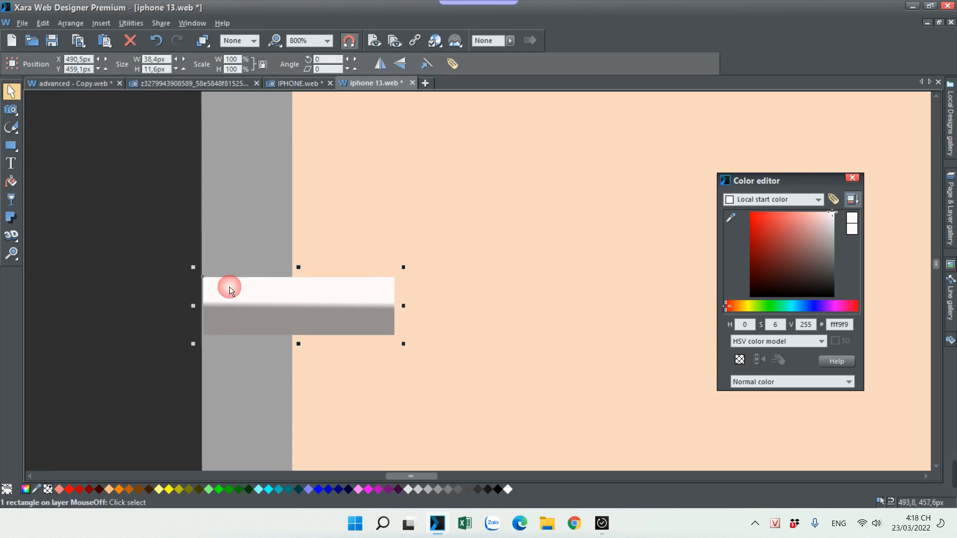
# - Shrink the rectangle to about 17.9 by 4.3 px so it spans exactly the width of the grey side
pyautogui.moveTo(403, 306); pyautogui.dragTo(305, 319)
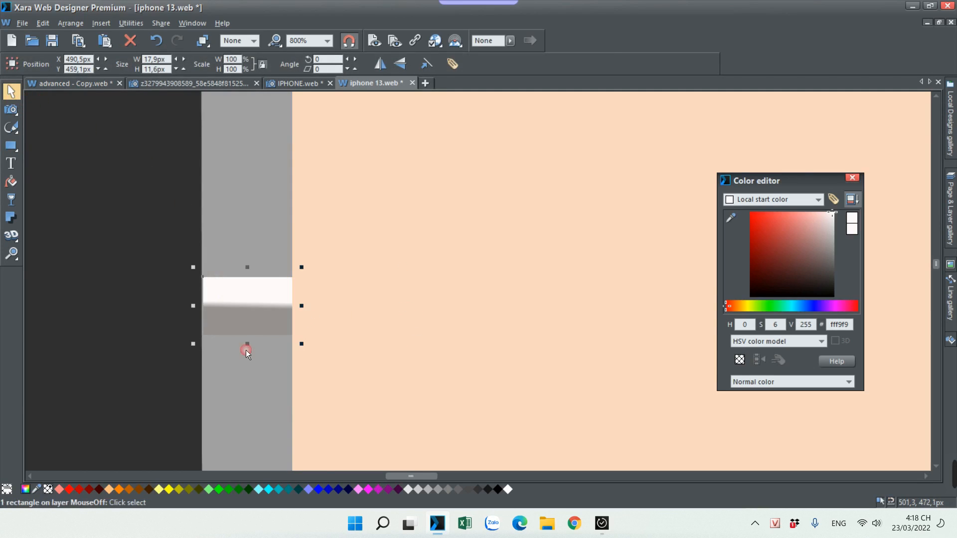
pyautogui.moveTo(248, 344); pyautogui.dragTo(259, 312)
pyautogui.click(11, 235)
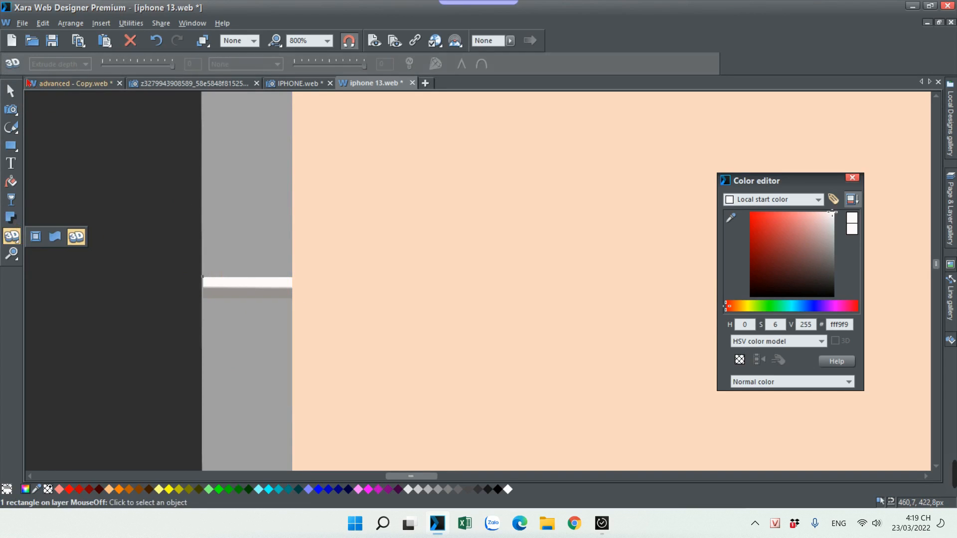
pyautogui.click(11, 199)
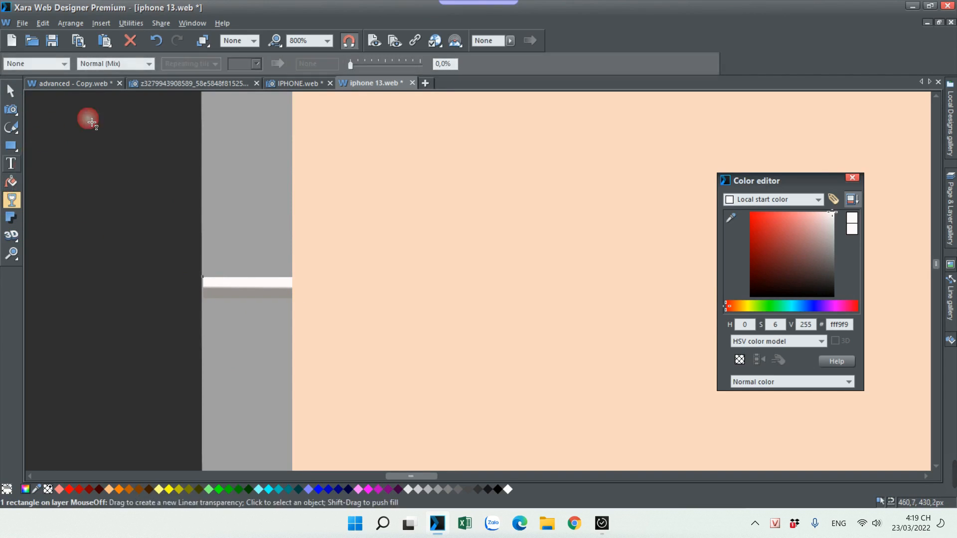
# - Change the thin rectangle's stacking order and clear its line color
pyautogui.moveTo(202, 41)
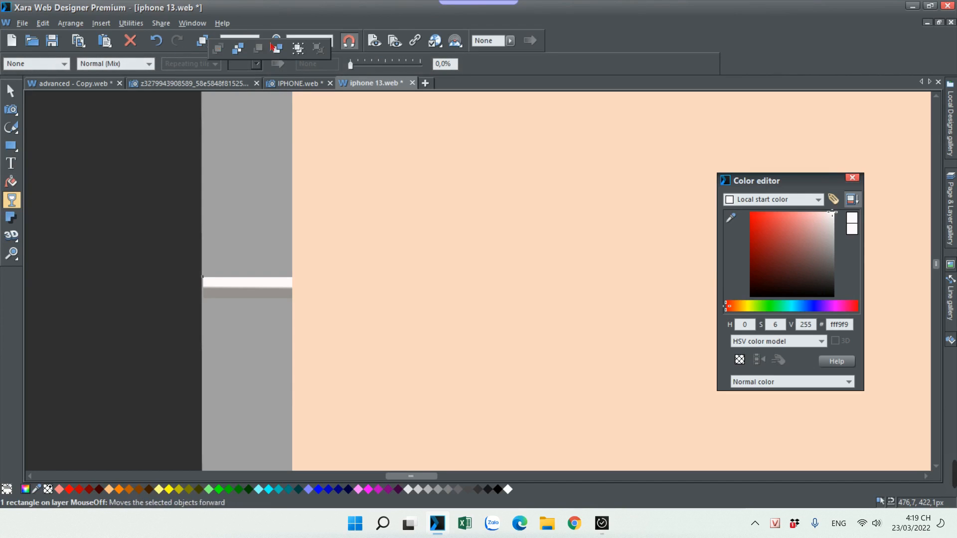
pyautogui.click(272, 47)
pyautogui.click(11, 91)
pyautogui.click(263, 303)
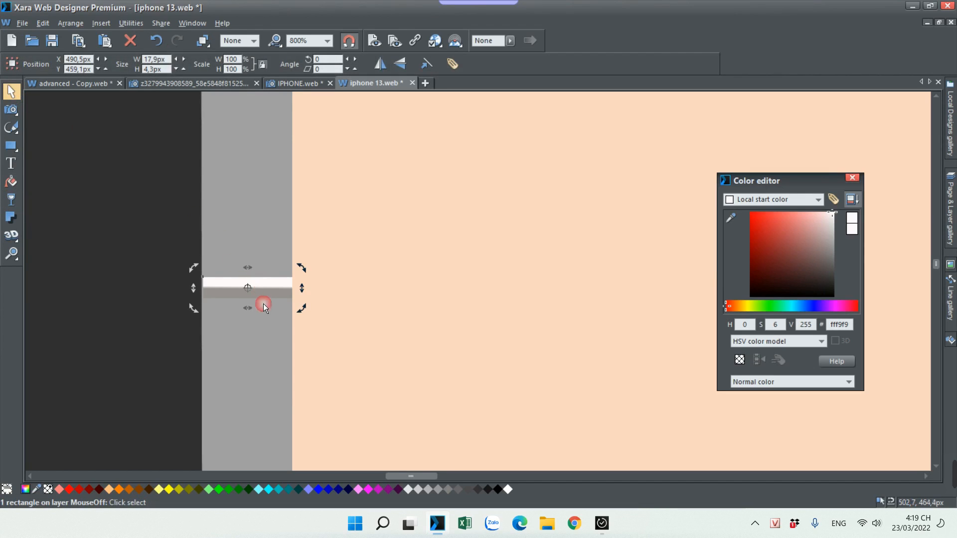
pyautogui.rightClick(49, 489)
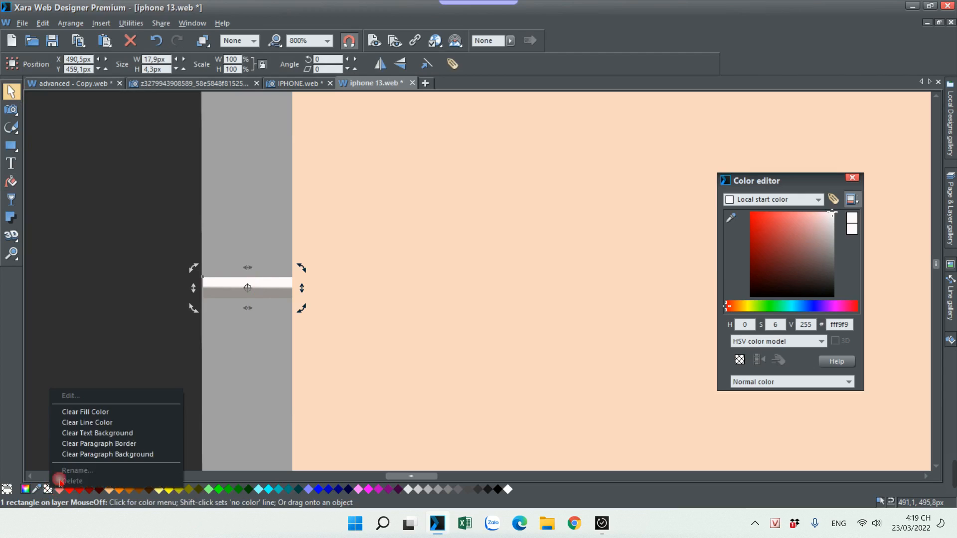
pyautogui.click(103, 422)
# - Place a copy of the thin antenna line across the upper grey side, level with the first camera lens
pyautogui.scroll(-2, 267, 291)
pyautogui.click(274, 286)
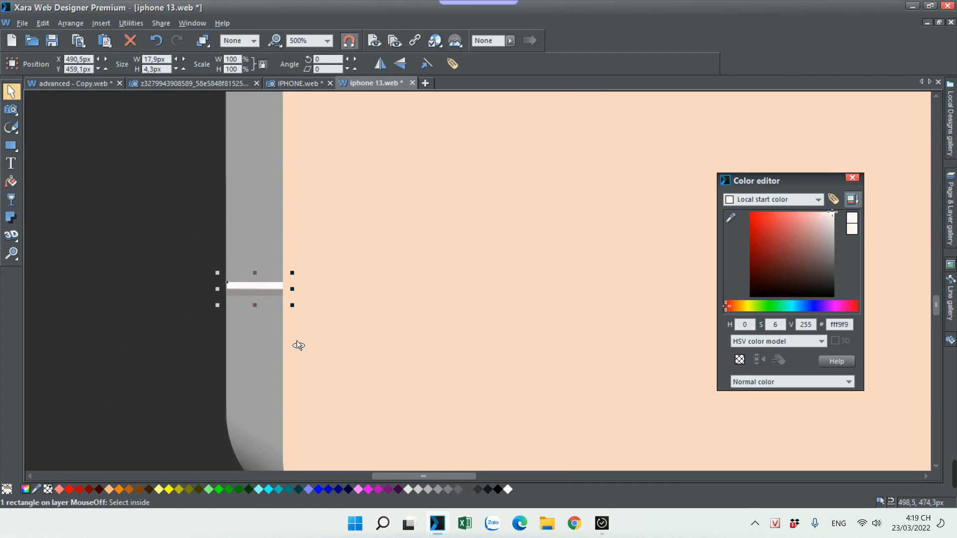
pyautogui.scroll(-3, 267, 334)
pyautogui.click(234, 305)
pyautogui.moveTo(280, 396); pyautogui.dragTo(278, 99)
pyautogui.scroll(5, 271, 178)
pyautogui.moveTo(276, 393); pyautogui.dragTo(300, 230)
pyautogui.moveTo(307, 314); pyautogui.dragTo(285, 282)
pyautogui.scroll(5, 262, 277)
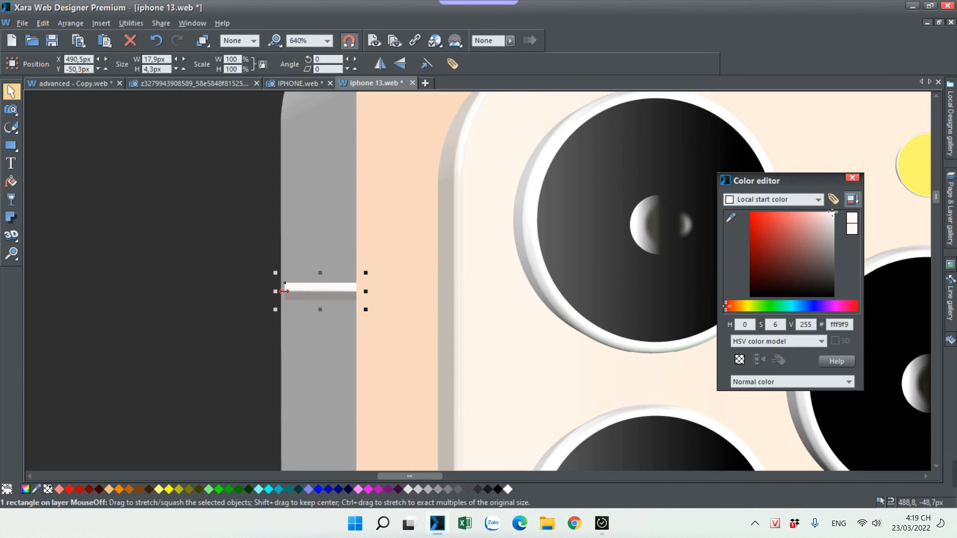
# - Stretch the lower antenna line on the grey side to a height of about 5.6 px
pyautogui.scroll(-6, 229, 287)
pyautogui.click(231, 268)
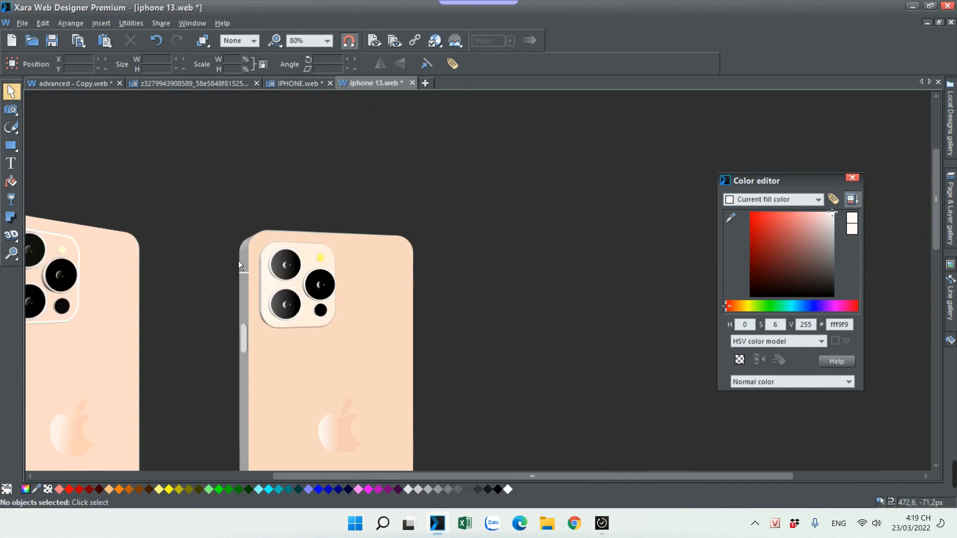
pyautogui.scroll(-3, 289, 279)
pyautogui.scroll(-1, 271, 318)
pyautogui.scroll(4, 271, 318)
pyautogui.scroll(2, 357, 272)
pyautogui.click(355, 246)
pyautogui.moveTo(359, 230); pyautogui.dragTo(362, 227)
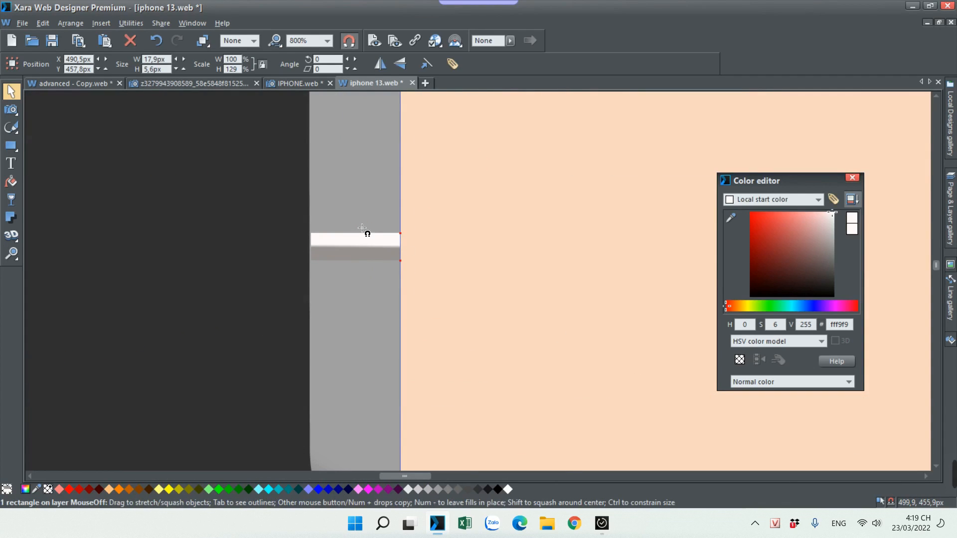
pyautogui.click(291, 279)
# - Slightly skew the Apple logo on the right phone vertically and horizontally
pyautogui.scroll(-8, 291, 279)
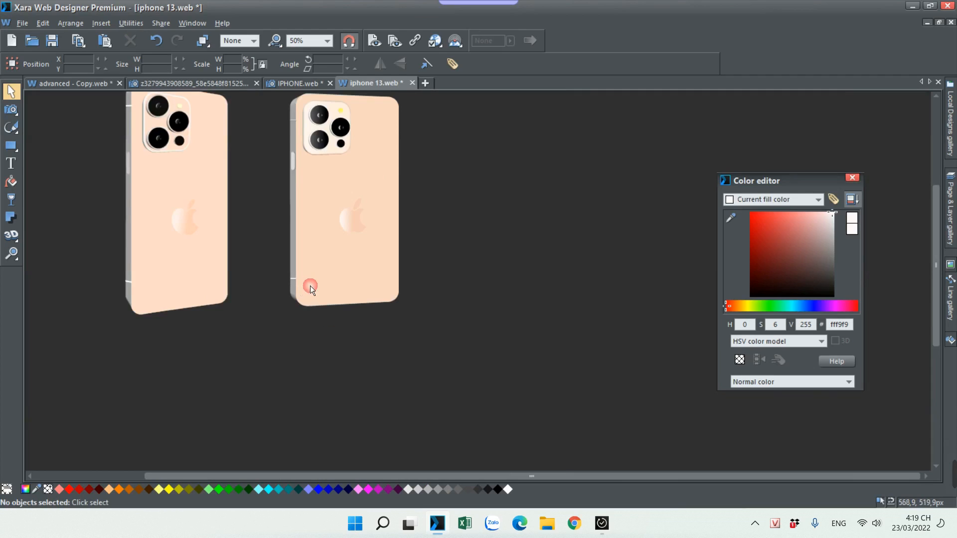
pyautogui.scroll(3, 262, 280)
pyautogui.click(341, 301)
pyautogui.click(341, 301)
pyautogui.moveTo(394, 283); pyautogui.dragTo(398, 287)
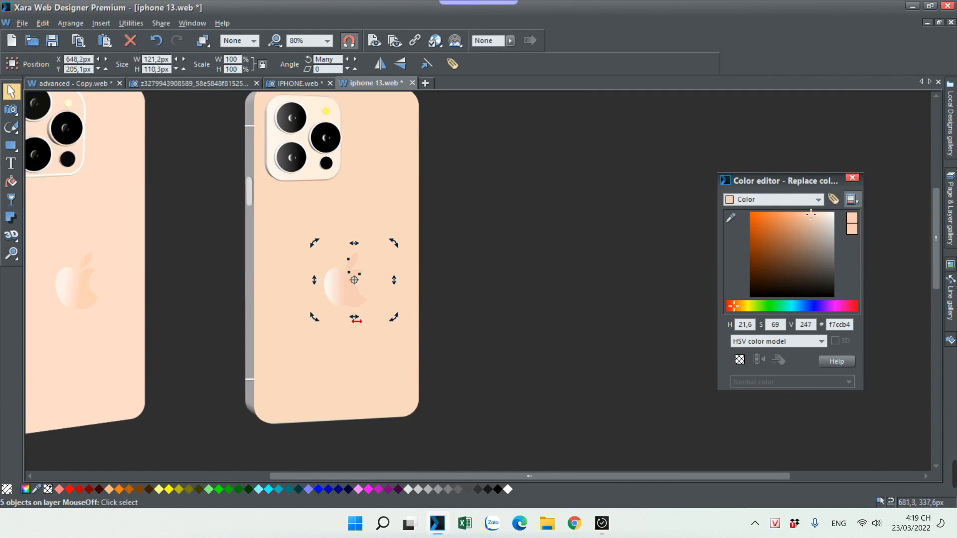
pyautogui.moveTo(357, 319); pyautogui.dragTo(357, 319)
pyautogui.click(547, 283)
pyautogui.scroll(-1, 478, 277)
pyautogui.scroll(2, 373, 191)
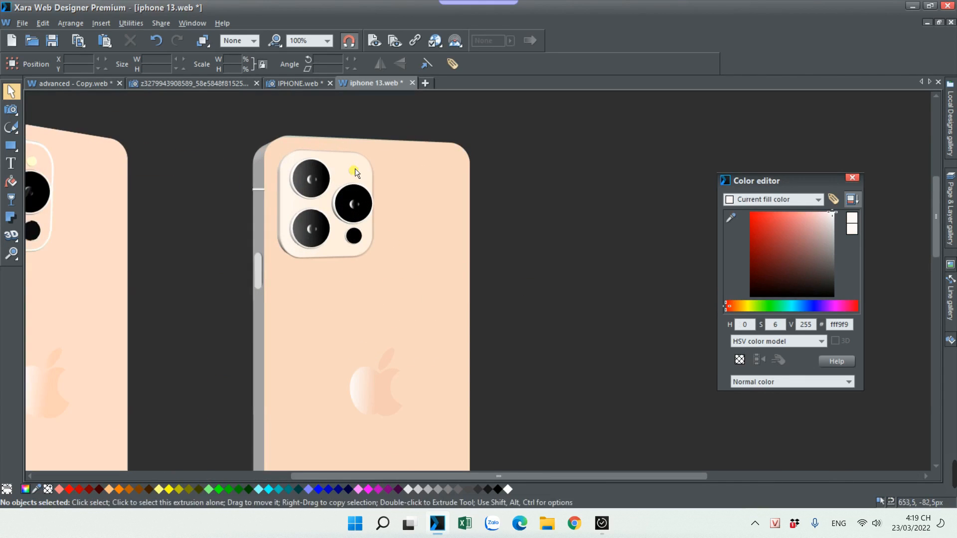
# - Try a pale yellow fill (f9ffc8) on the left phone's body and undo it
pyautogui.click(355, 168)
pyautogui.scroll(-2, 454, 228)
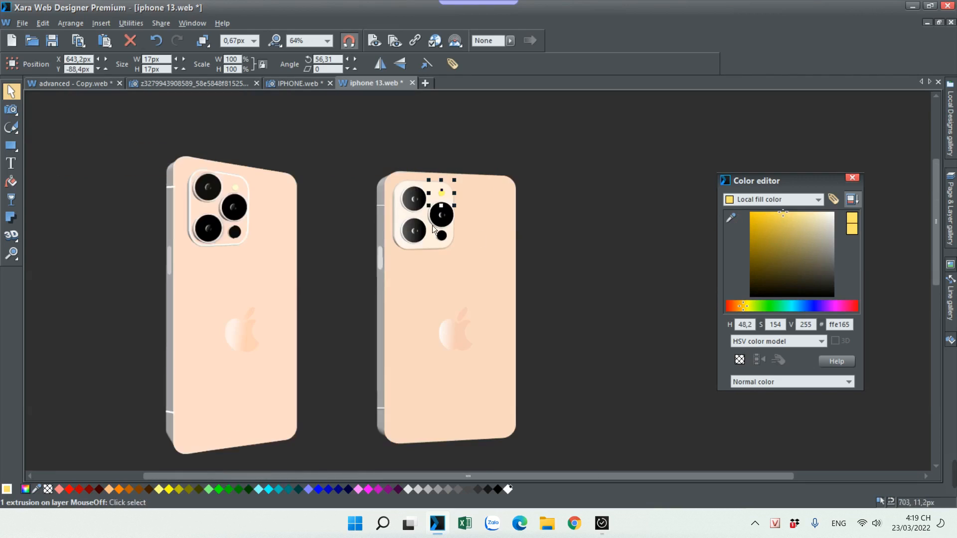
pyautogui.click(292, 206)
pyautogui.scroll(2, 339, 202)
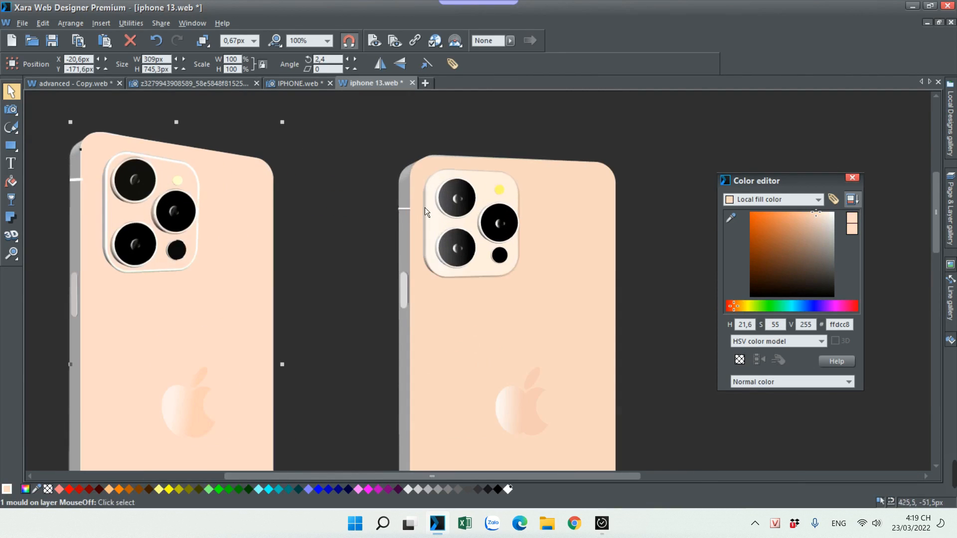
pyautogui.click(750, 306)
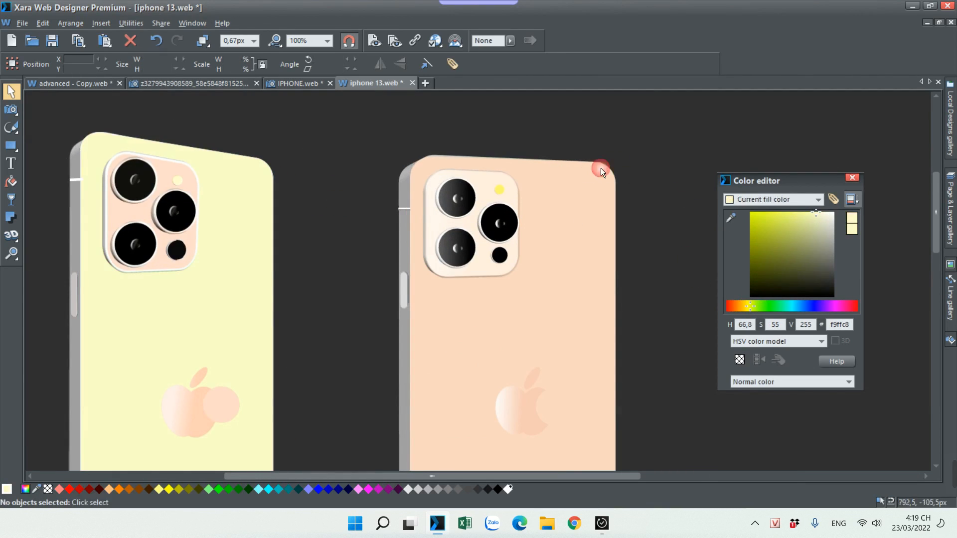
pyautogui.hotkey('ctrl', 'z')
# - Recolor the right phone's round camera flash to pale yellow (fff695)
pyautogui.click(499, 189)
pyautogui.click(777, 220)
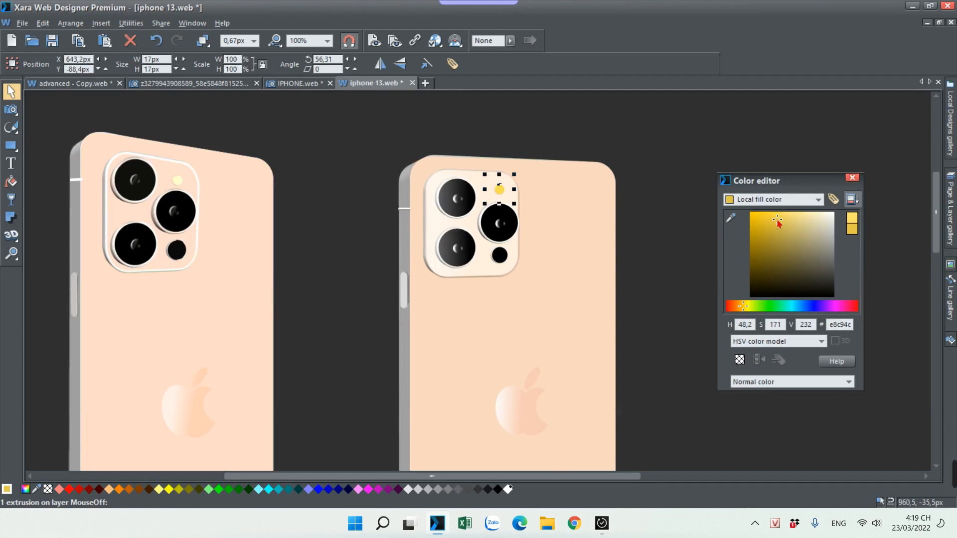
pyautogui.click(750, 306)
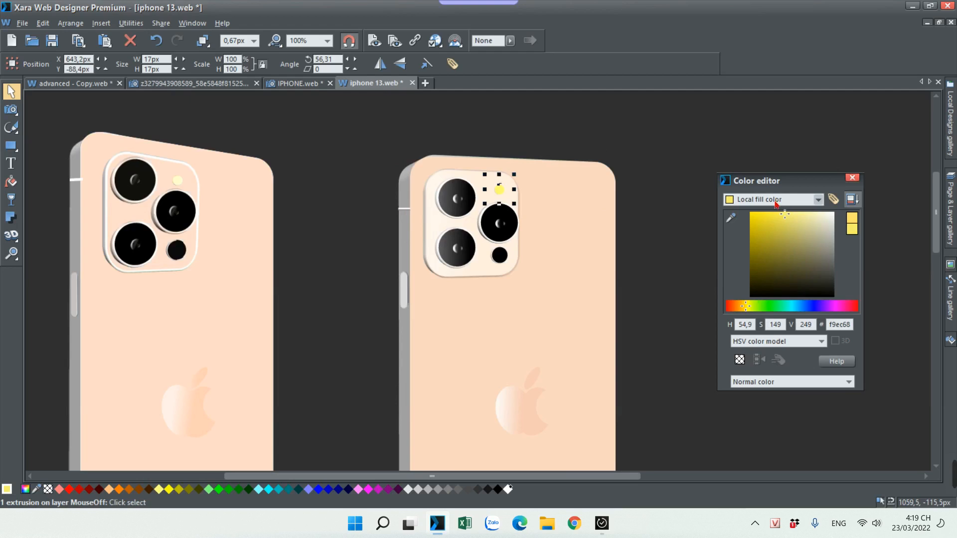
pyautogui.click(709, 152)
pyautogui.scroll(-2, 599, 186)
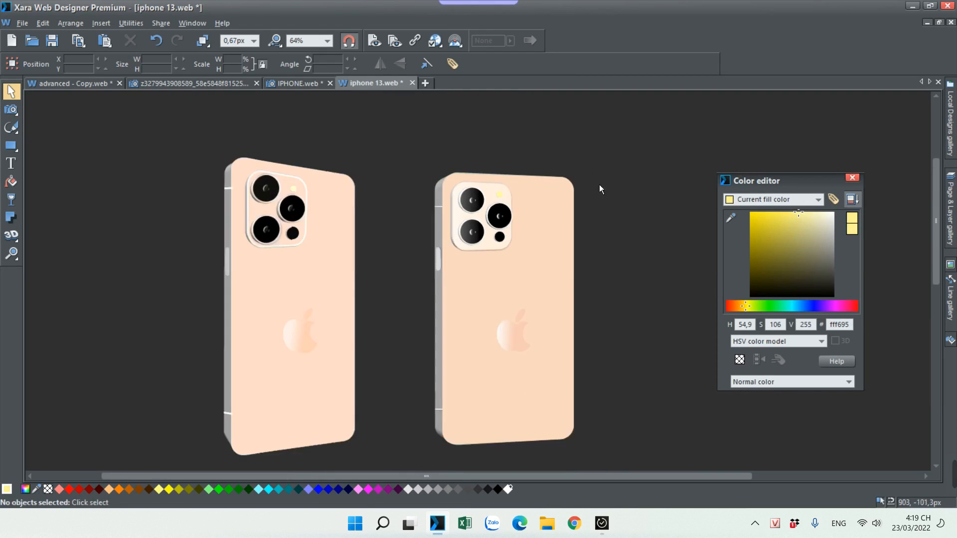
pyautogui.scroll(-1, 543, 178)
# - Tint the highlight overlay on the right phone's camera module with the peach sampled from its body (fad9c1)
pyautogui.click(464, 192)
pyautogui.moveTo(731, 218); pyautogui.dragTo(542, 275)
pyautogui.click(663, 140)
pyautogui.scroll(2, 529, 176)
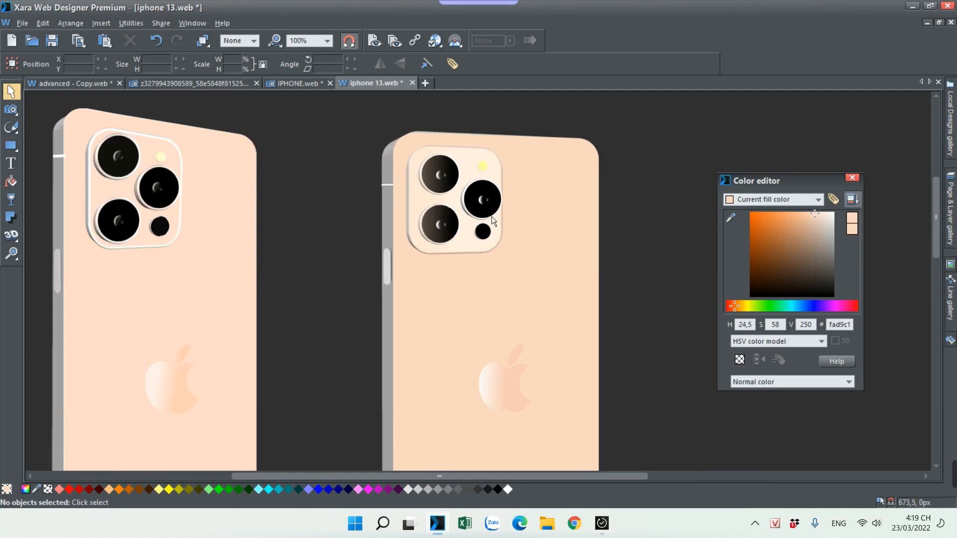
# - Try a light peach fill (ffe6d5) on the extruded camera plate, ending with dark grey (4f4f4f)
pyautogui.scroll(2, 464, 248)
pyautogui.doubleClick(464, 250)
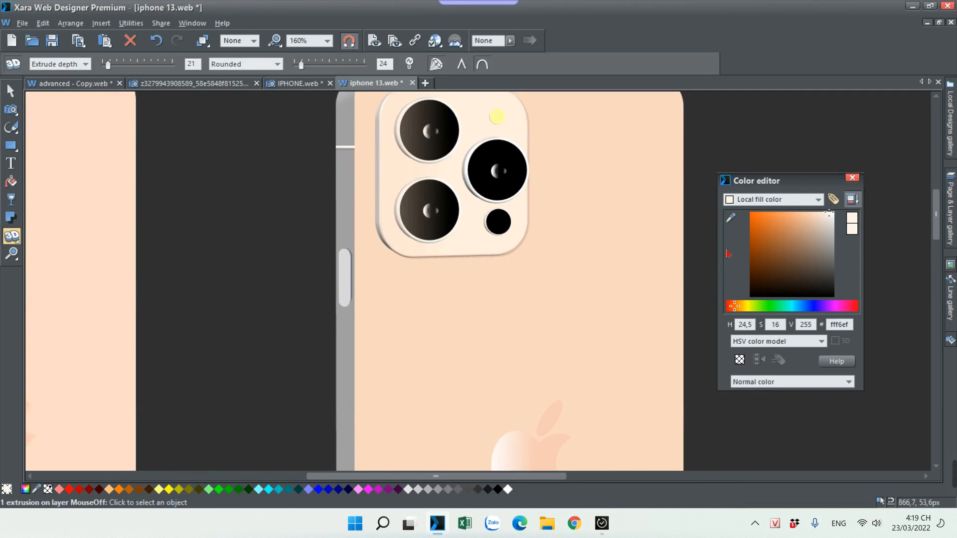
pyautogui.moveTo(780, 229); pyautogui.dragTo(822, 203)
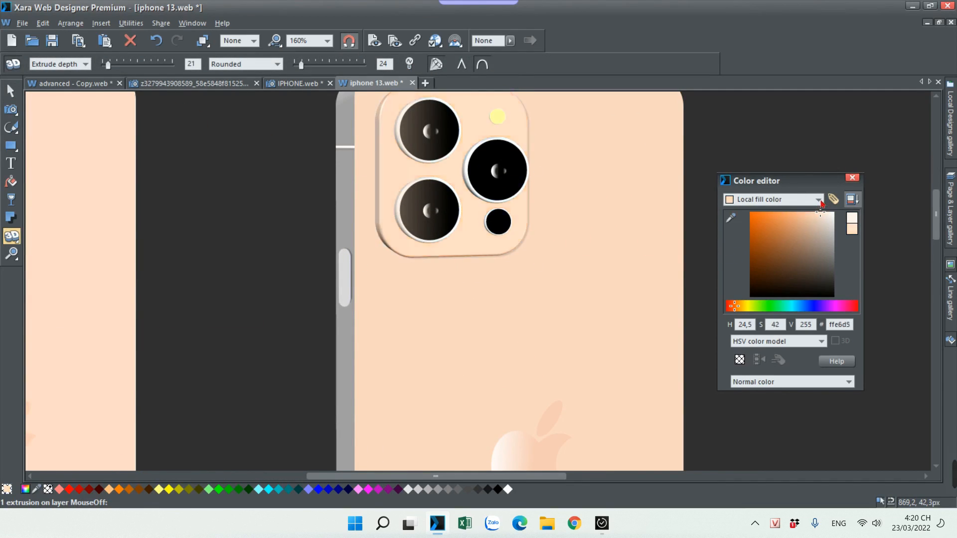
pyautogui.moveTo(795, 248)
pyautogui.mouseDown()
pyautogui.moveTo(751, 269)
pyautogui.moveTo(796, 288)
pyautogui.moveTo(808, 262)
pyautogui.moveTo(834, 272)
pyautogui.mouseUp()
pyautogui.scroll(-4, 489, 312)
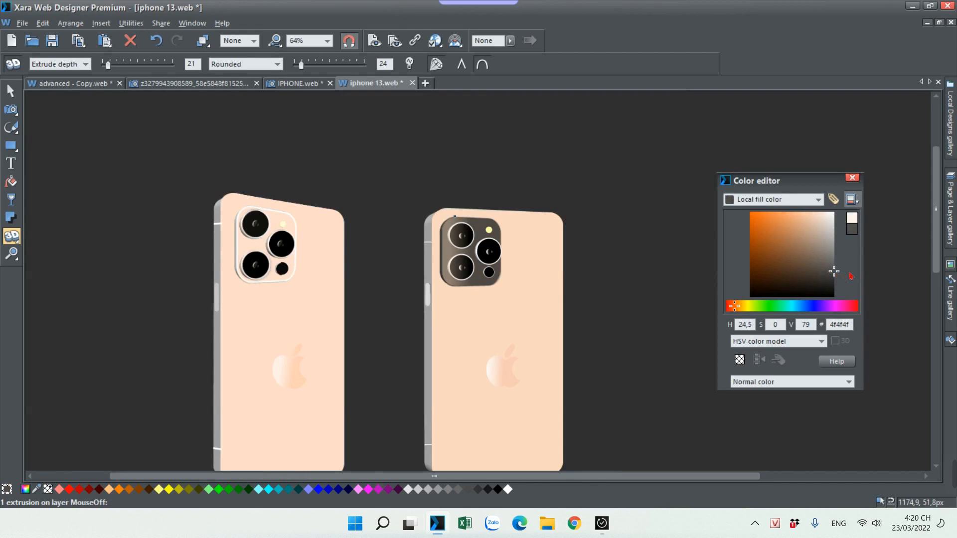
pyautogui.click(673, 211)
pyautogui.scroll(-1, 573, 257)
pyautogui.scroll(2, 556, 280)
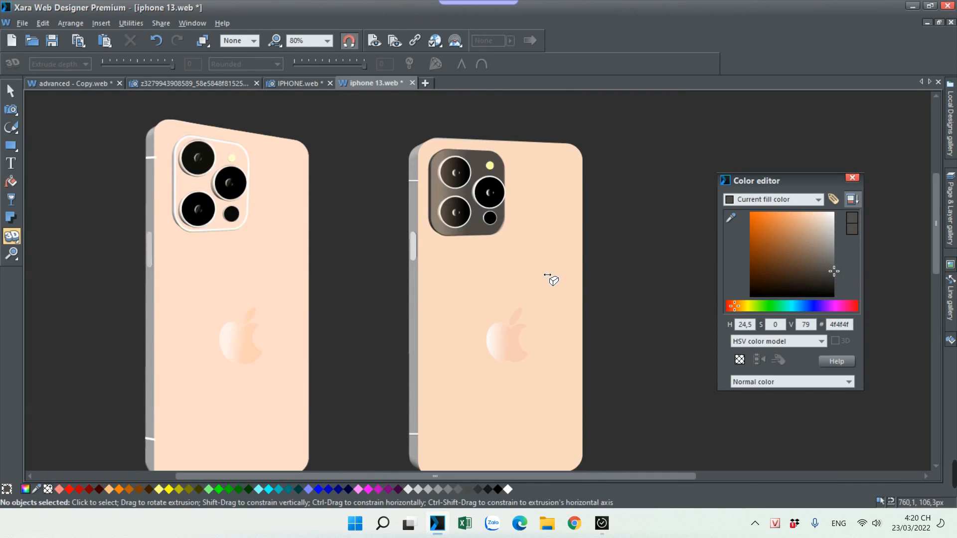
# - Try recoloring the right phone's body with a dark grey tone sampled from the camera plate (68625e) and undo it
pyautogui.scroll(-1, 549, 278)
pyautogui.click(11, 92)
pyautogui.click(479, 255)
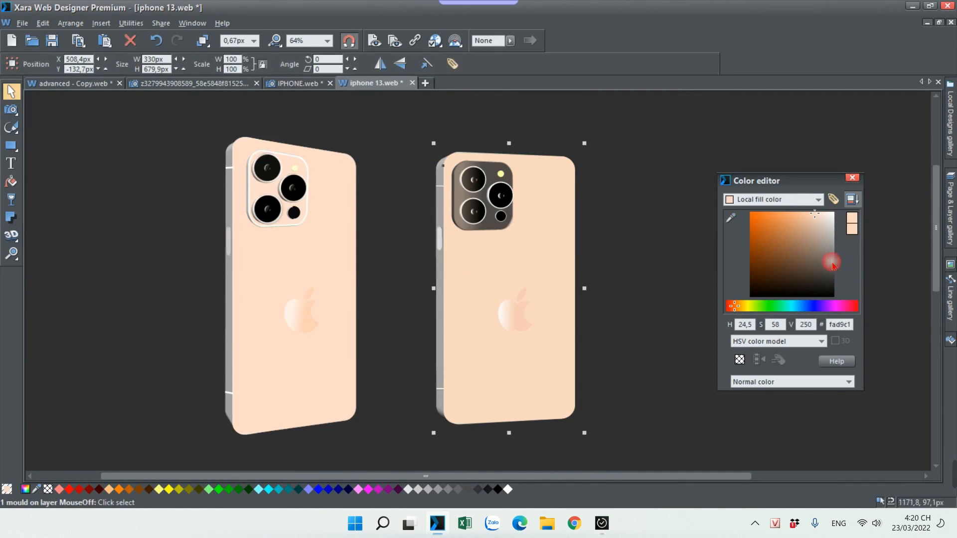
pyautogui.moveTo(730, 218); pyautogui.dragTo(467, 199)
pyautogui.moveTo(818, 249)
pyautogui.mouseDown()
pyautogui.moveTo(812, 266)
pyautogui.moveTo(825, 264)
pyautogui.mouseUp()
pyautogui.click(704, 155)
pyautogui.hotkey('ctrl', 'z')
pyautogui.hotkey('ctrl', 'z')
pyautogui.click(569, 142)
# - Narrow the highlight overlay on the camera module to about 66.9 px wide so it covers only the outer part
pyautogui.scroll(2, 548, 142)
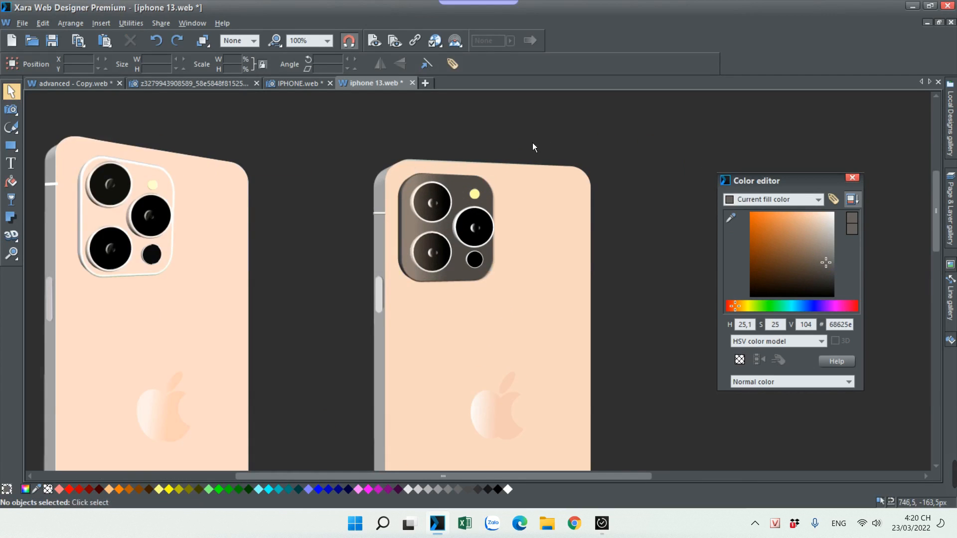
pyautogui.scroll(-3, 531, 166)
pyautogui.scroll(3, 446, 177)
pyautogui.click(422, 182)
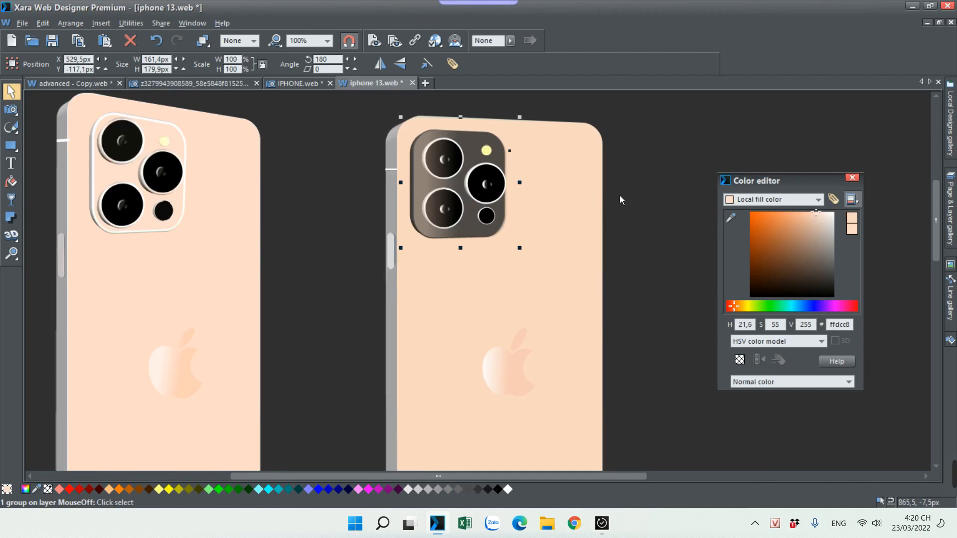
pyautogui.moveTo(520, 183); pyautogui.dragTo(460, 182)
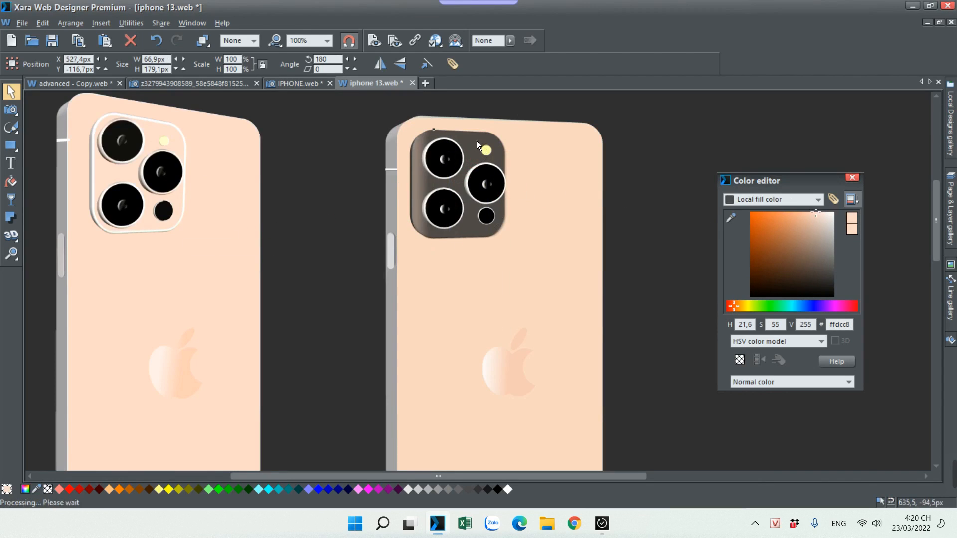
# - Recolor the camera plate with the peach sampled from the body (fad9c1) and lighten it to cream (fff6ef)
pyautogui.moveTo(730, 218); pyautogui.dragTo(540, 245)
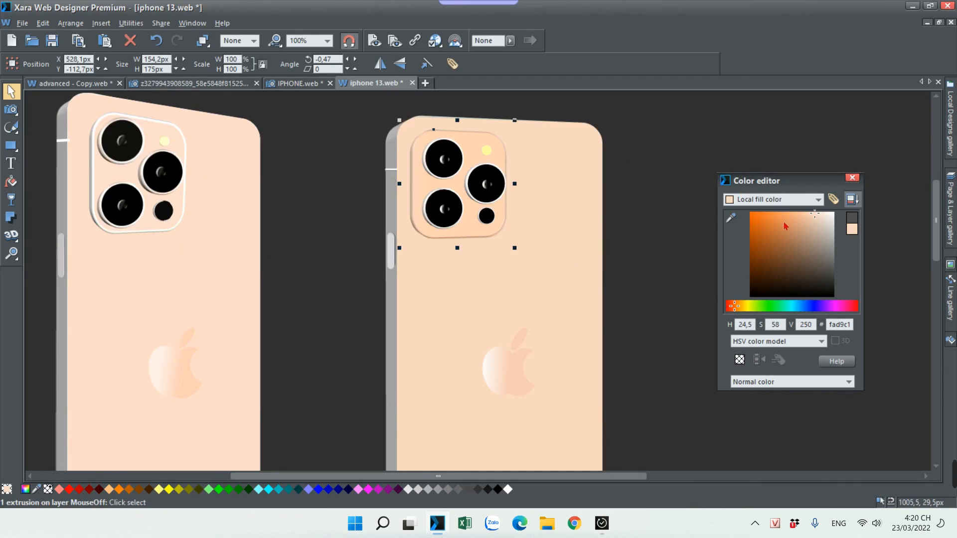
pyautogui.click(632, 190)
pyautogui.scroll(-1, 630, 189)
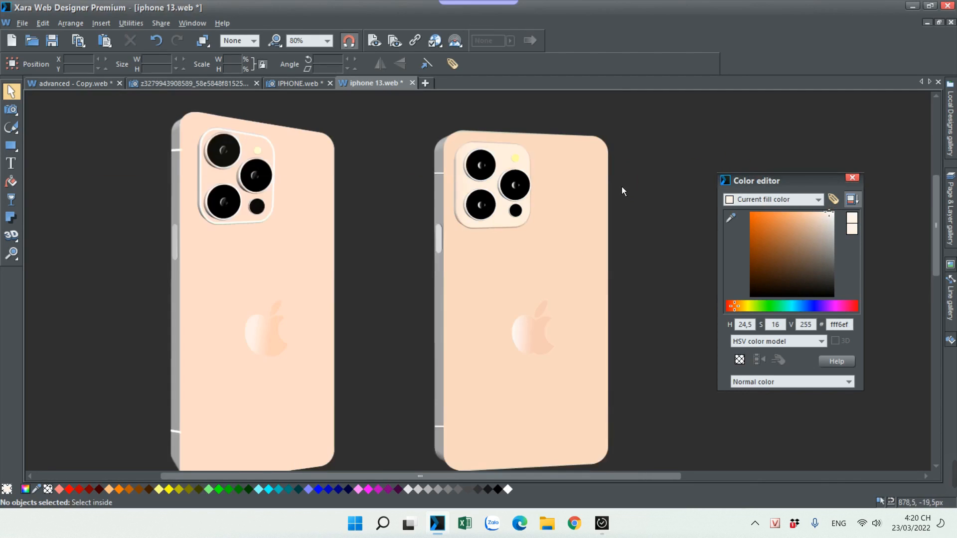
pyautogui.scroll(-1, 609, 175)
pyautogui.scroll(4, 609, 160)
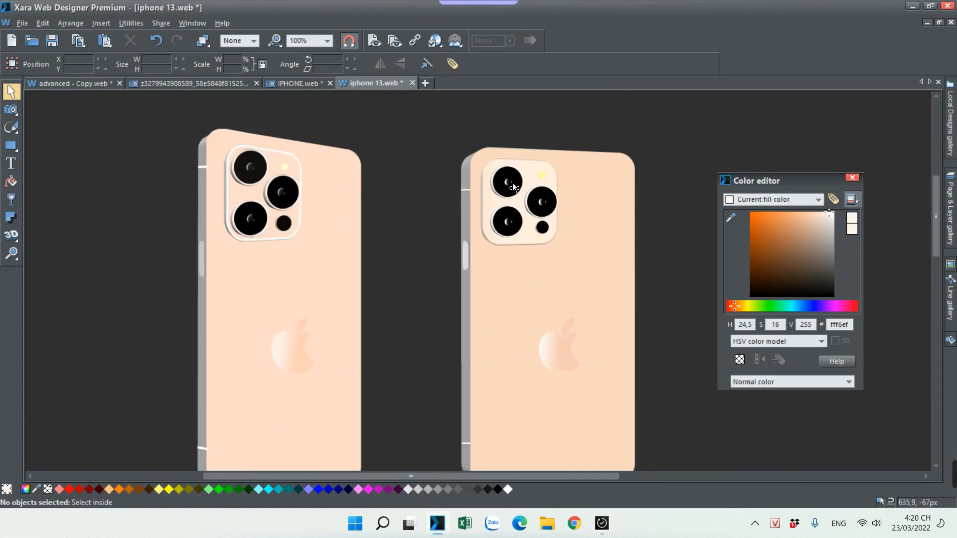
# - Widen the highlight overlay on the right phone's camera module to about 151 px so it spans the whole plate
pyautogui.click(464, 227)
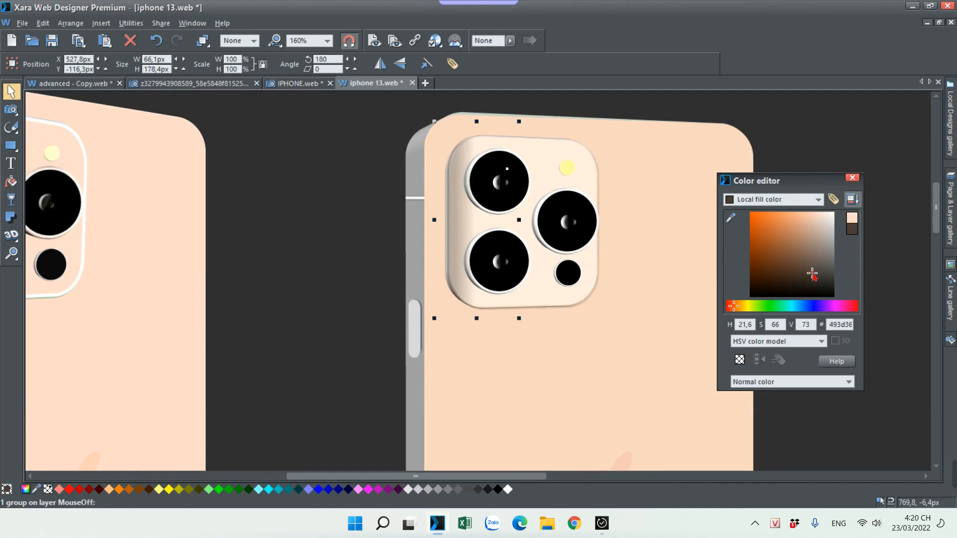
pyautogui.moveTo(518, 220); pyautogui.dragTo(548, 223)
pyautogui.scroll(-2, 519, 229)
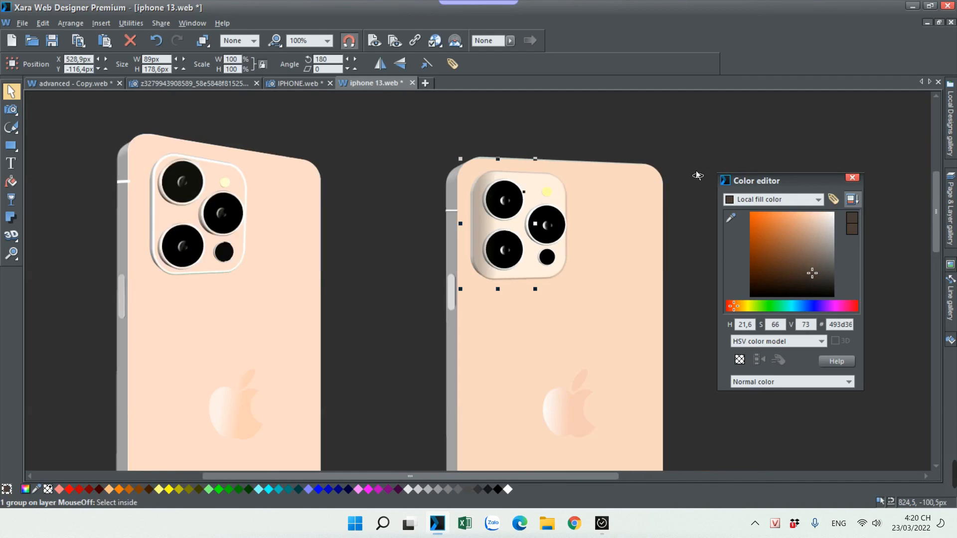
pyautogui.click(659, 178)
pyautogui.scroll(-3, 650, 197)
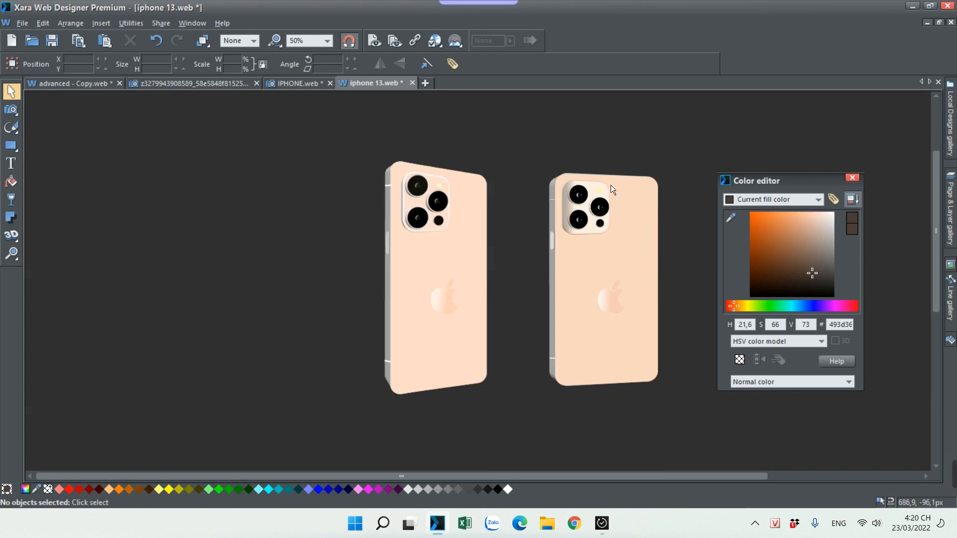
pyautogui.scroll(3, 620, 202)
pyautogui.click(519, 217)
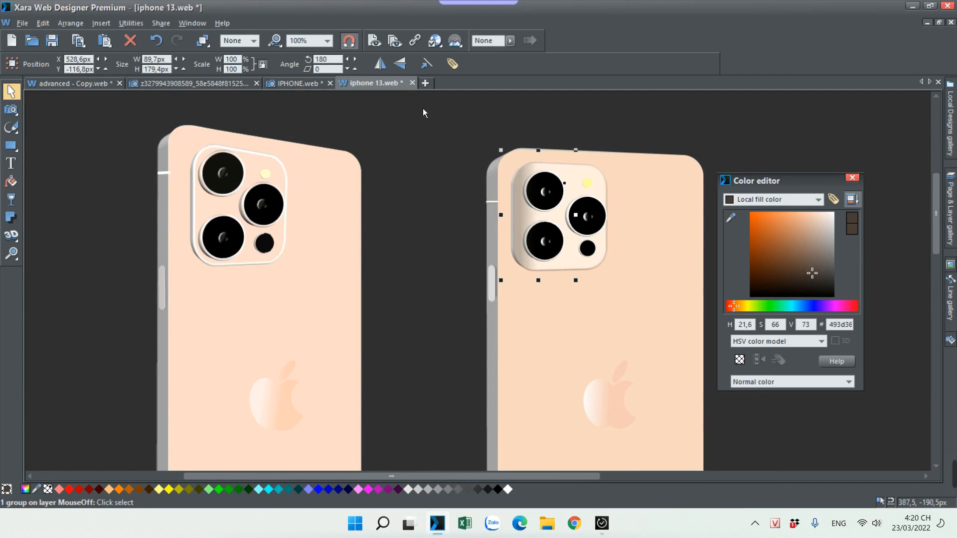
pyautogui.moveTo(576, 215); pyautogui.dragTo(620, 218)
# - Reshape the highlight overlay's linear transparency so its soft shade runs through the camera plate's middle
pyautogui.click(11, 201)
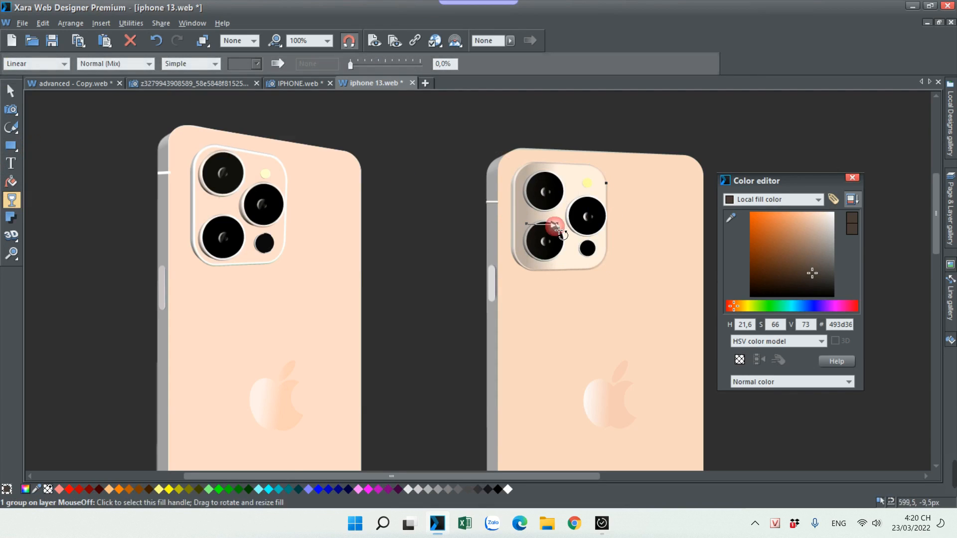
pyautogui.moveTo(555, 224)
pyautogui.mouseDown()
pyautogui.moveTo(512, 225)
pyautogui.moveTo(585, 220)
pyautogui.moveTo(545, 231)
pyautogui.moveTo(569, 225)
pyautogui.mouseUp()
pyautogui.scroll(5, 613, 175)
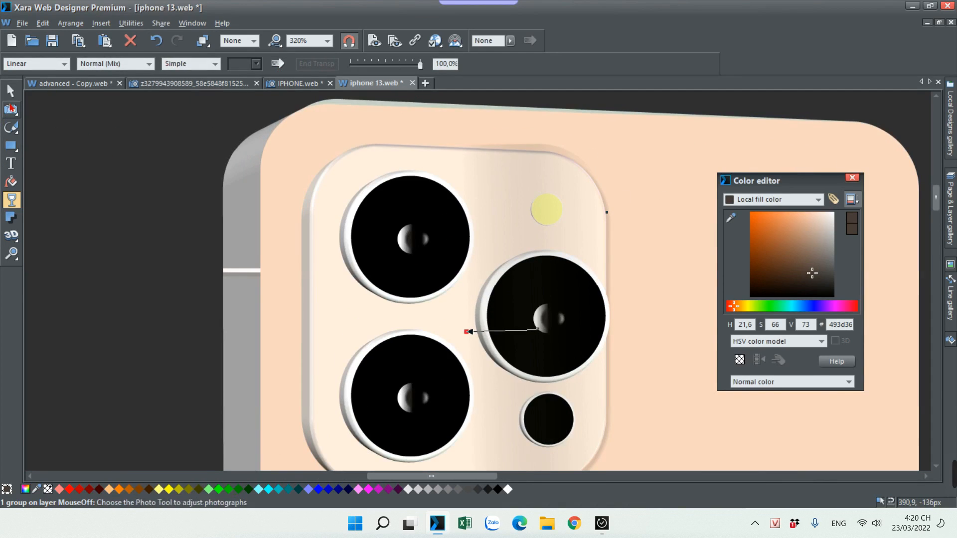
# - Scale the highlight overlay down proportionally to 98%, about 148 x 174 px, so it stays within the camera plate's edge
pyautogui.click(10, 90)
pyautogui.click(542, 164)
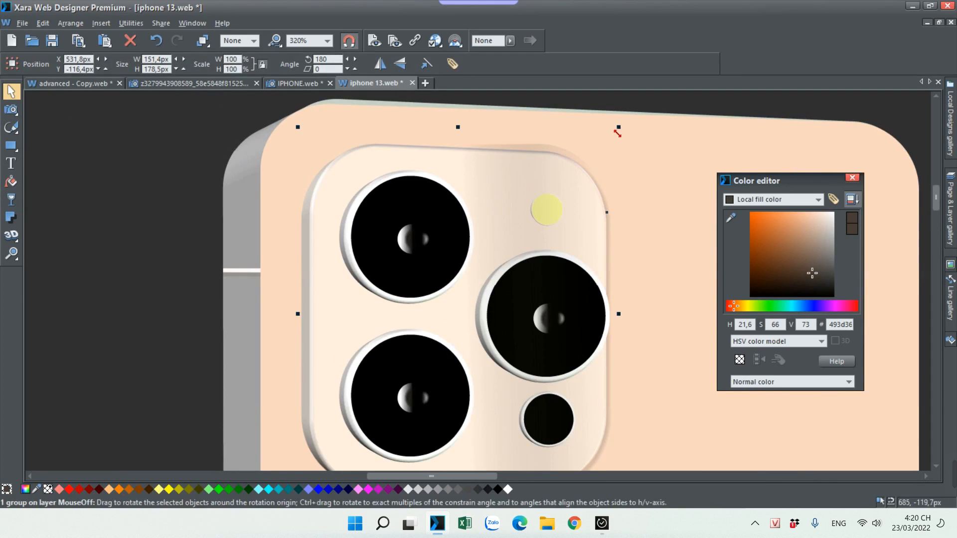
pyautogui.moveTo(619, 128); pyautogui.dragTo(615, 143)
pyautogui.click(538, 172)
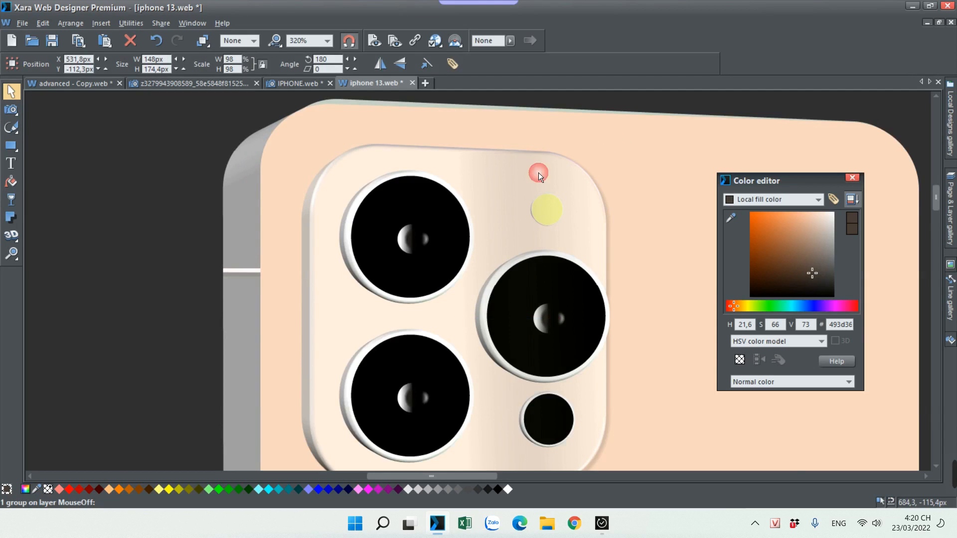
pyautogui.scroll(-6, 508, 188)
pyautogui.click(705, 163)
pyautogui.scroll(-2, 579, 199)
pyautogui.scroll(4, 538, 210)
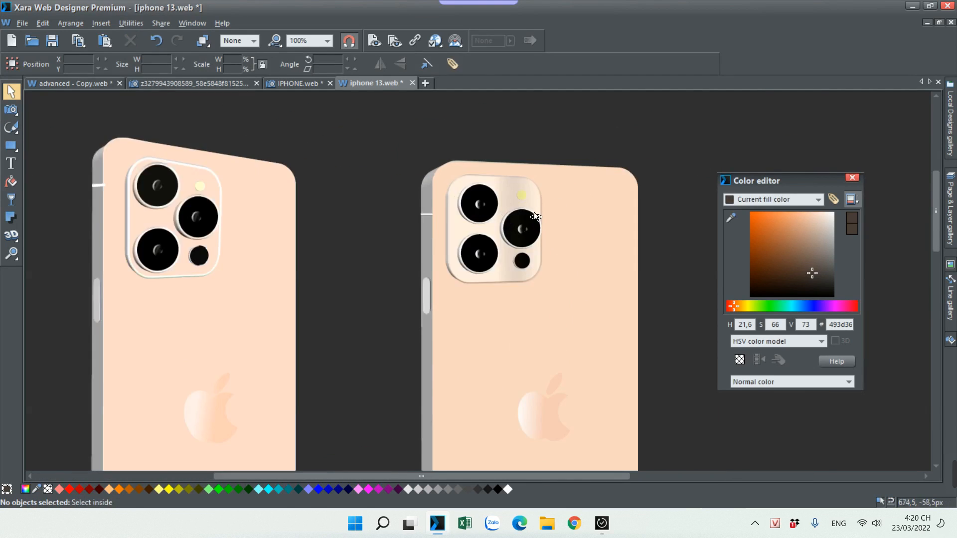
pyautogui.scroll(-5, 621, 176)
pyautogui.scroll(-1, 620, 178)
pyautogui.moveTo(504, 139); pyautogui.dragTo(634, 349)
pyautogui.moveTo(566, 286); pyautogui.dragTo(567, 299)
pyautogui.click(645, 257)
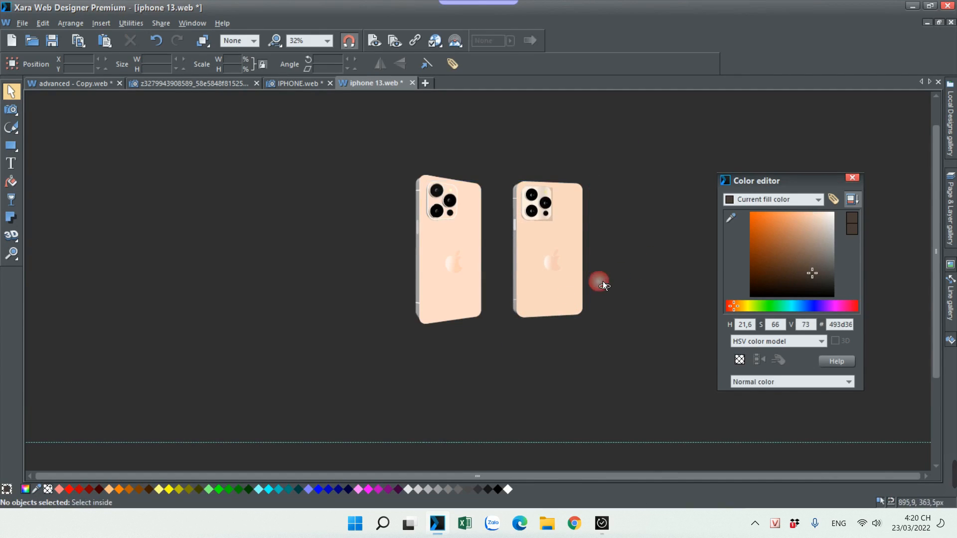
pyautogui.scroll(1, 601, 282)
pyautogui.scroll(2, 500, 154)
pyautogui.scroll(-1, 467, 121)
# - Group all objects of the right phone, and group all objects of the left phone
pyautogui.click(507, 228)
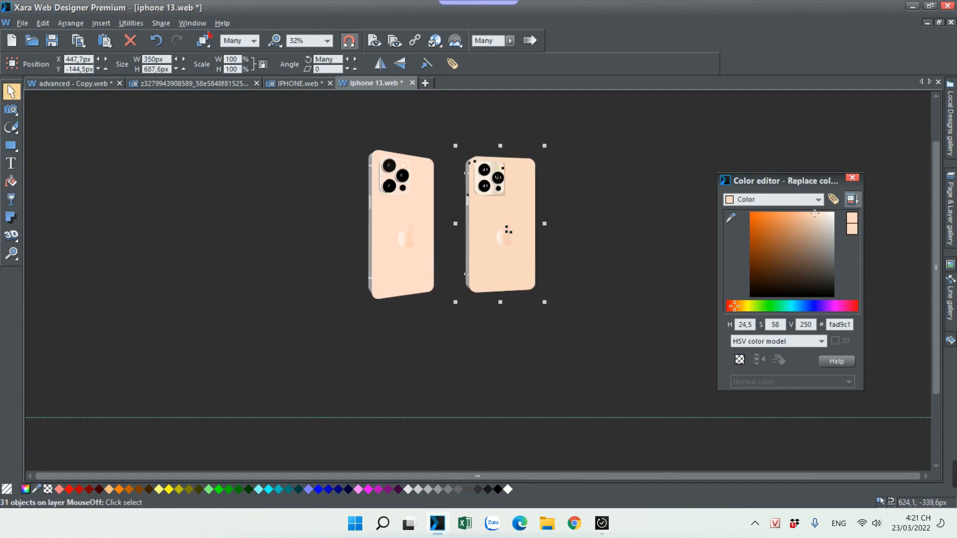
pyautogui.click(202, 40)
pyautogui.click(288, 47)
pyautogui.click(423, 303)
pyautogui.click(371, 195)
pyautogui.click(267, 105)
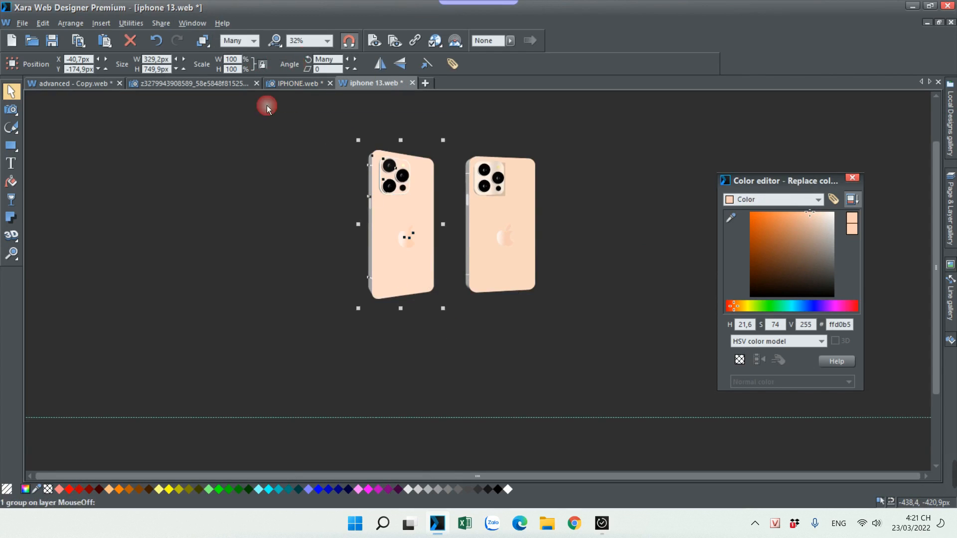
# - Enlarge the right phone to about 456 x 894 px and place it overlapping the left phone
pyautogui.moveTo(483, 238)
pyautogui.mouseDown()
pyautogui.moveTo(396, 258)
pyautogui.moveTo(316, 247)
pyautogui.moveTo(491, 235)
pyautogui.mouseUp()
pyautogui.moveTo(542, 289); pyautogui.dragTo(551, 303)
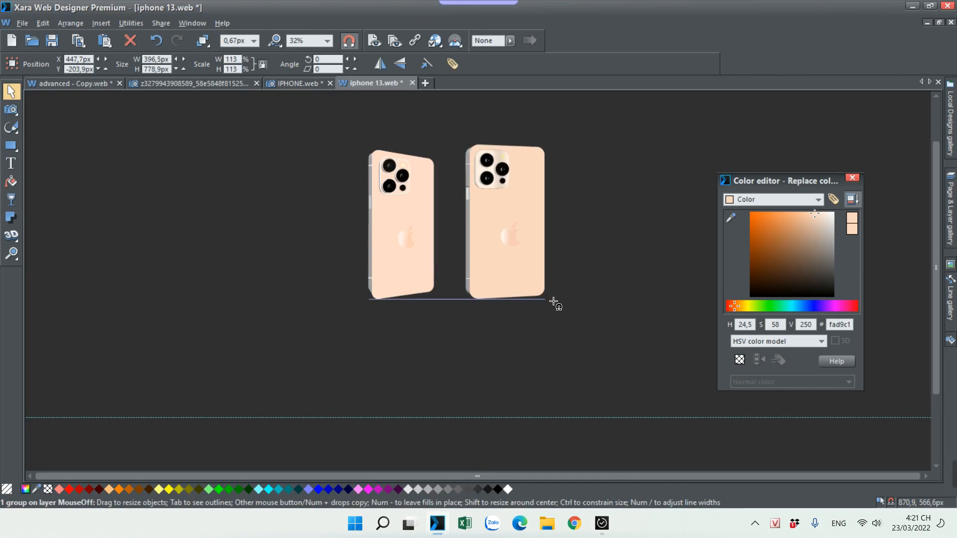
pyautogui.moveTo(511, 269); pyautogui.dragTo(464, 276)
pyautogui.moveTo(507, 151); pyautogui.dragTo(519, 131)
pyautogui.press('Escape')
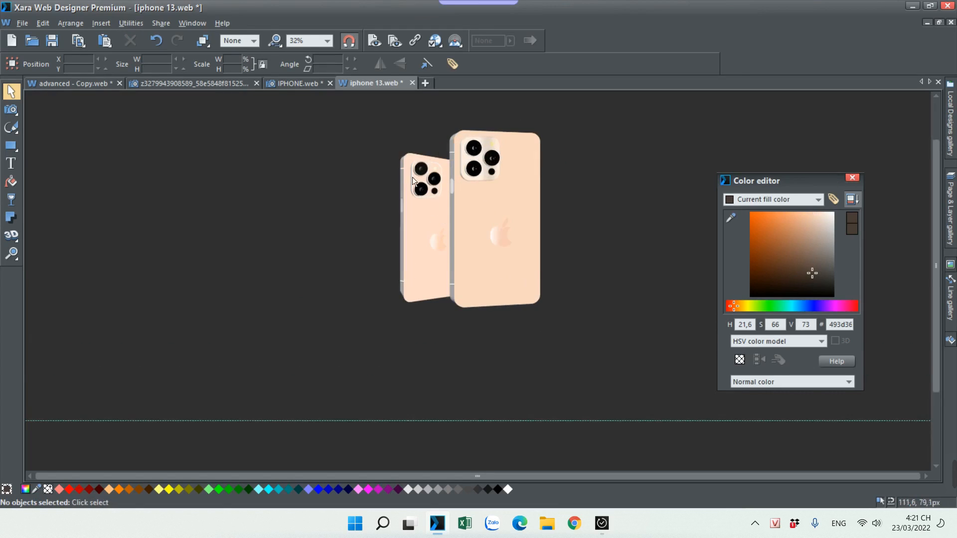
# - Give the large phone a floor shadow with 26 px blur and 86% transparency
pyautogui.click(513, 276)
pyautogui.click(605, 232)
pyautogui.click(521, 270)
pyautogui.click(489, 148)
pyautogui.click(11, 218)
pyautogui.click(52, 64)
pyautogui.moveTo(548, 240); pyautogui.dragTo(479, 288)
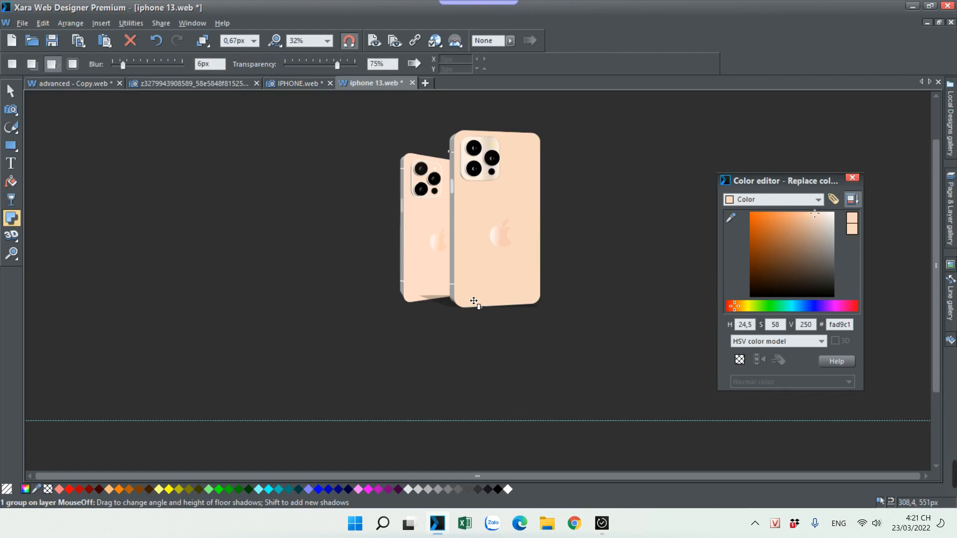
pyautogui.moveTo(123, 64); pyautogui.dragTo(158, 64)
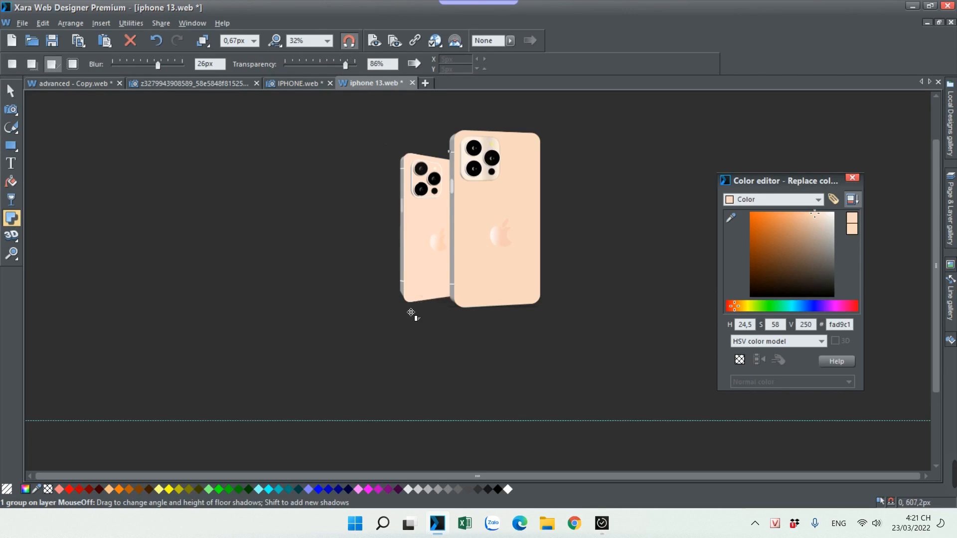
# - Extend the large phone's floor shadow so it falls across the lower part of the smaller phone
pyautogui.click(811, 277)
pyautogui.hotkey('ctrl', 'z')
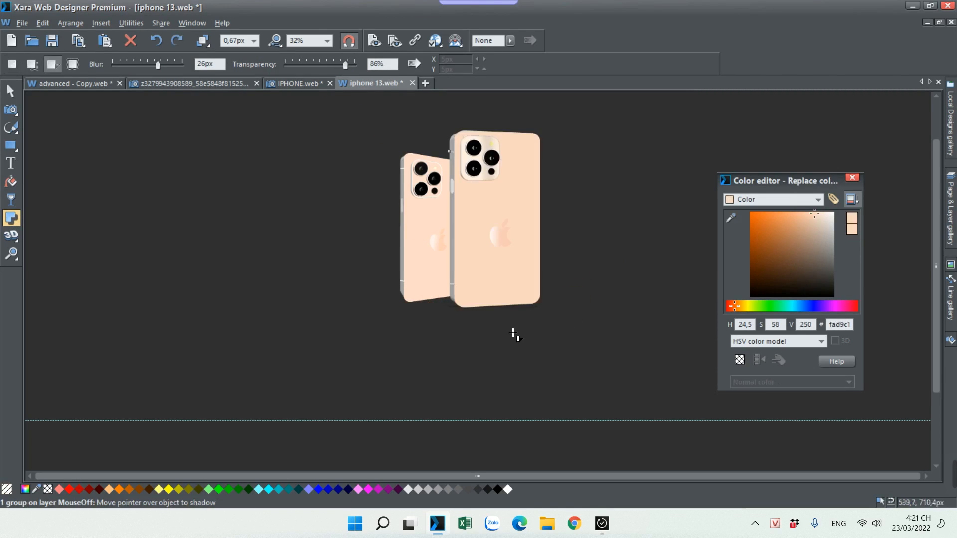
pyautogui.click(478, 313)
pyautogui.scroll(1, 465, 304)
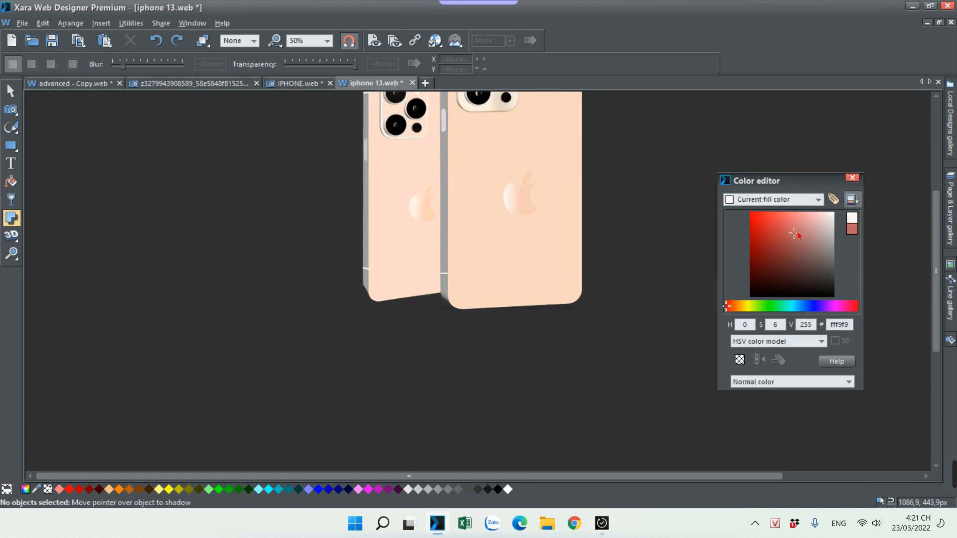
pyautogui.click(403, 251)
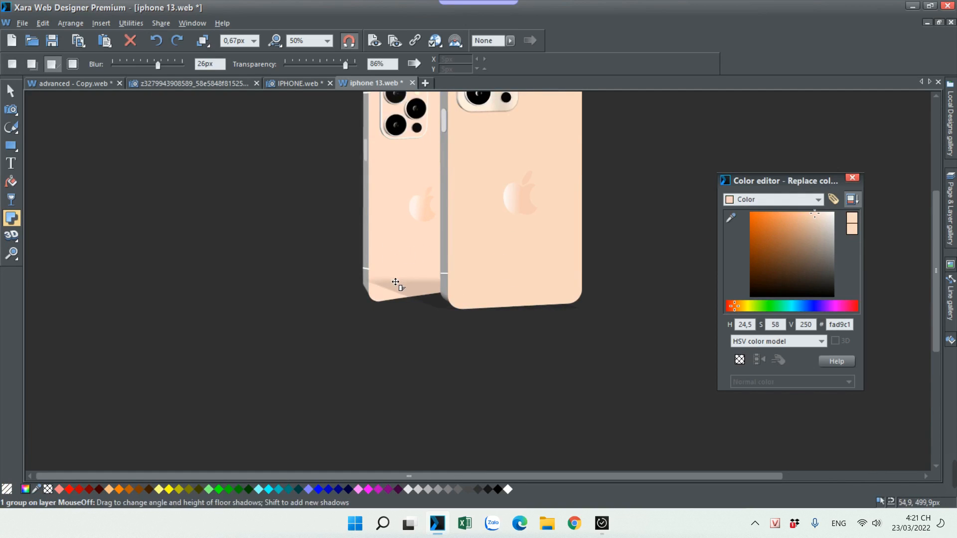
pyautogui.scroll(-1, 266, 219)
# - Move the smaller phone further left so a gap separates it from the large phone
pyautogui.click(10, 91)
pyautogui.click(347, 241)
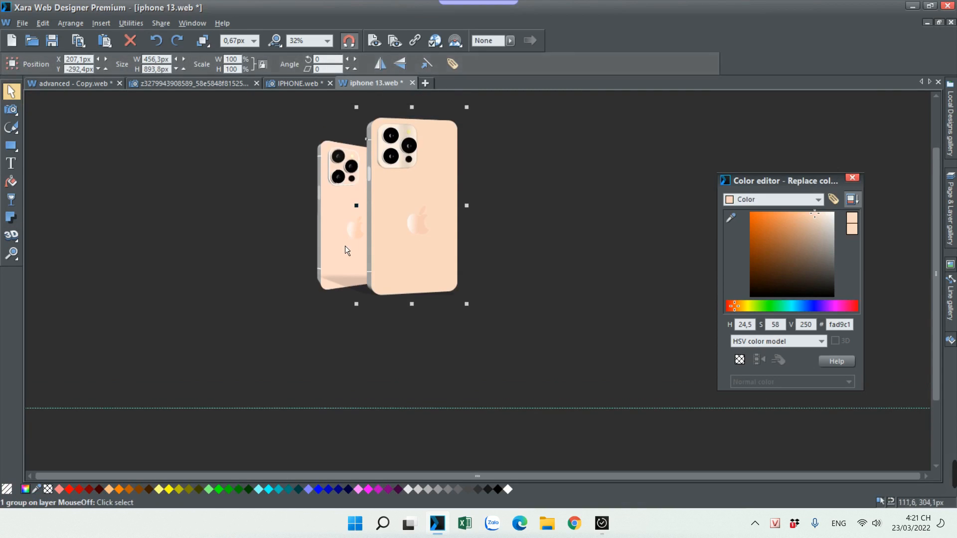
pyautogui.moveTo(351, 246); pyautogui.dragTo(314, 265)
pyautogui.click(465, 231)
pyautogui.scroll(2, 337, 214)
# - Duplicate the large phone, flip the copy vertically, rotate it to 6.3° and place it directly beneath the original
pyautogui.click(405, 316)
pyautogui.hotkey('ctrl', 'd')
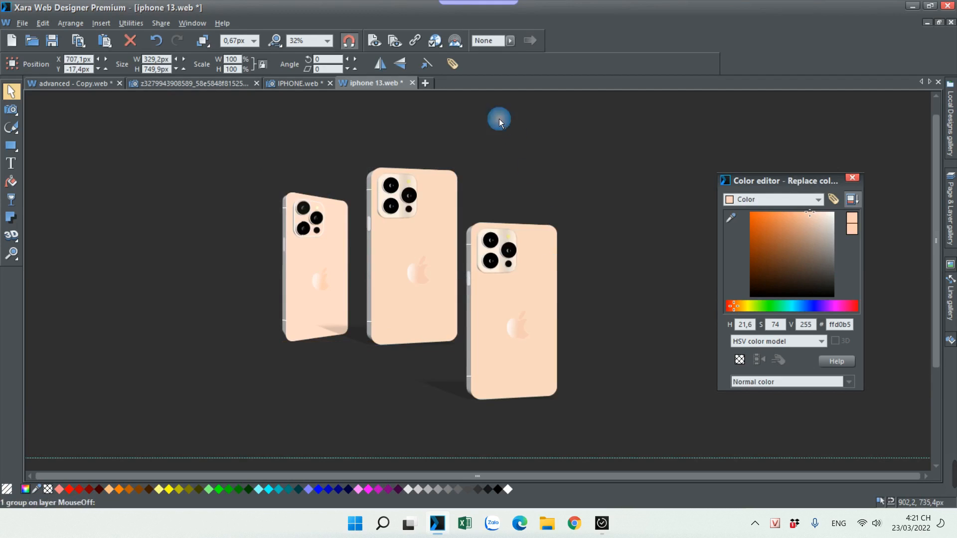
pyautogui.moveTo(536, 259); pyautogui.dragTo(472, 381)
pyautogui.scroll(-1, 442, 363)
pyautogui.scroll(-1, 528, 295)
pyautogui.click(183, 197)
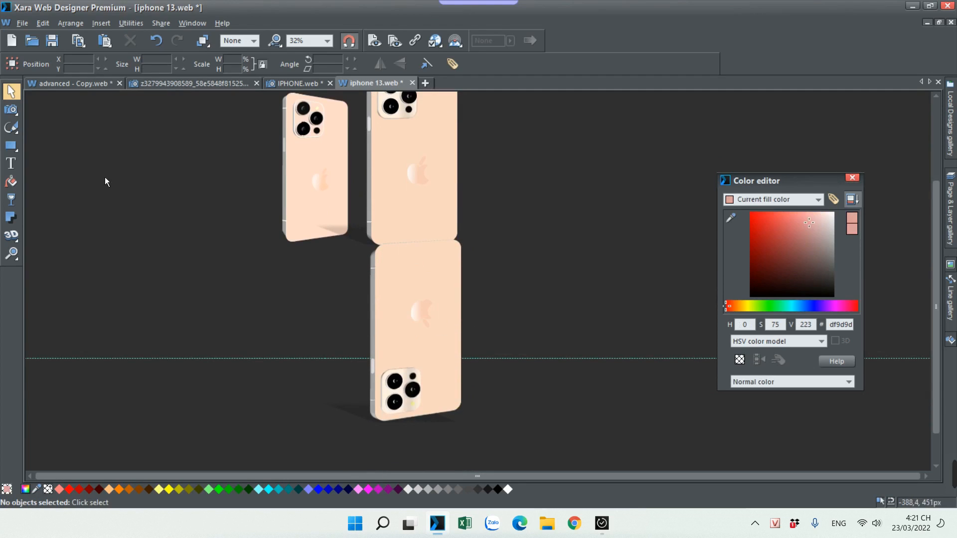
# - Fade the flipped copy downward with a linear transparency so it looks like a faint floor reflection
pyautogui.click(421, 314)
pyautogui.moveTo(414, 288); pyautogui.dragTo(414, 258)
pyautogui.moveTo(414, 387); pyautogui.dragTo(414, 303)
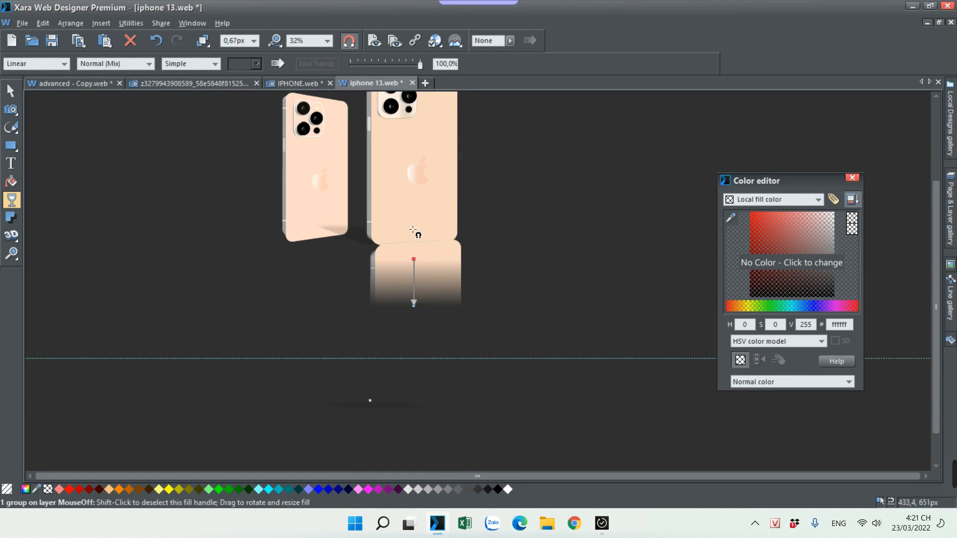
pyautogui.moveTo(414, 259); pyautogui.dragTo(412, 183)
pyautogui.click(461, 193)
pyautogui.scroll(-2, 426, 253)
pyautogui.scroll(2, 411, 211)
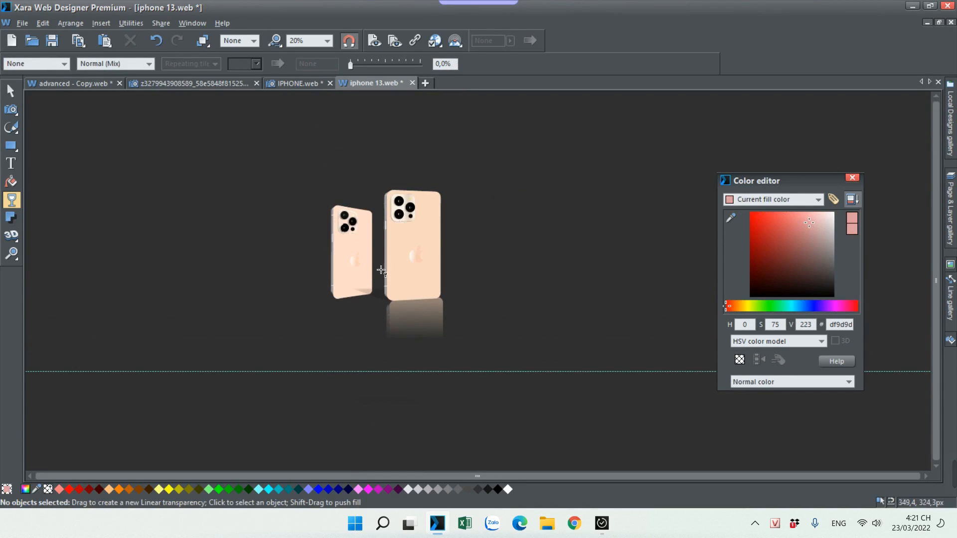
# - Shift the reflection slightly left so it lines up with the large phone's bottom edge
pyautogui.scroll(2, 388, 270)
pyautogui.click(9, 92)
pyautogui.scroll(2, 455, 322)
pyautogui.click(454, 327)
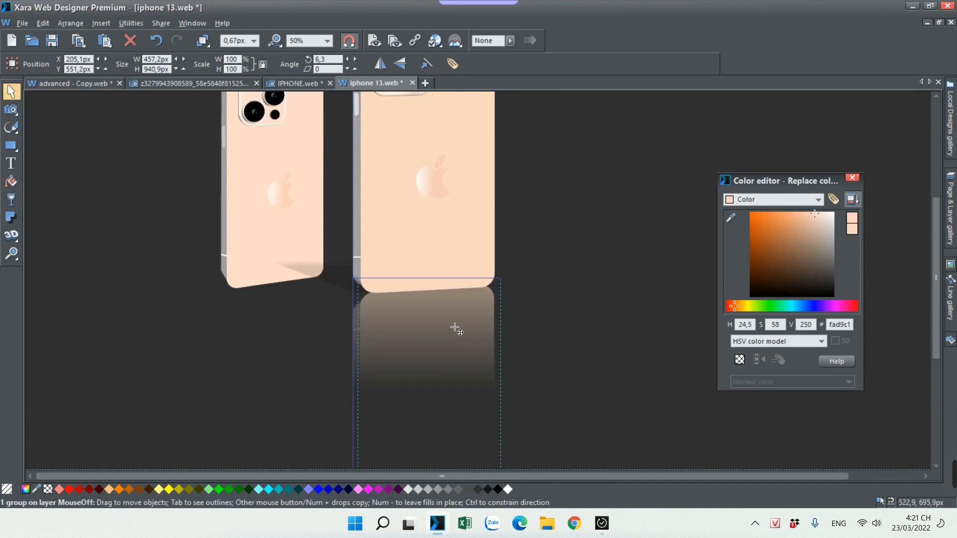
pyautogui.click(557, 289)
pyautogui.scroll(-3, 571, 287)
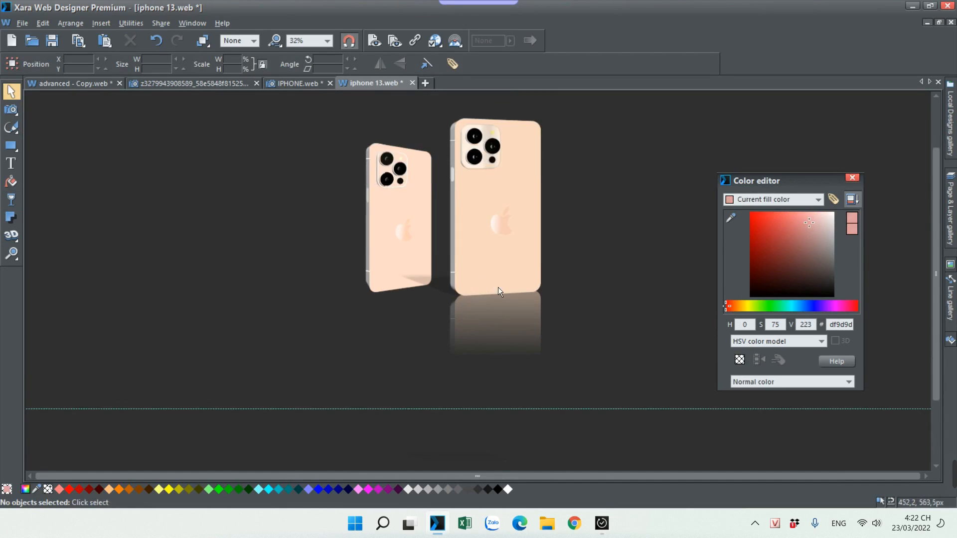
pyautogui.scroll(2, 561, 249)
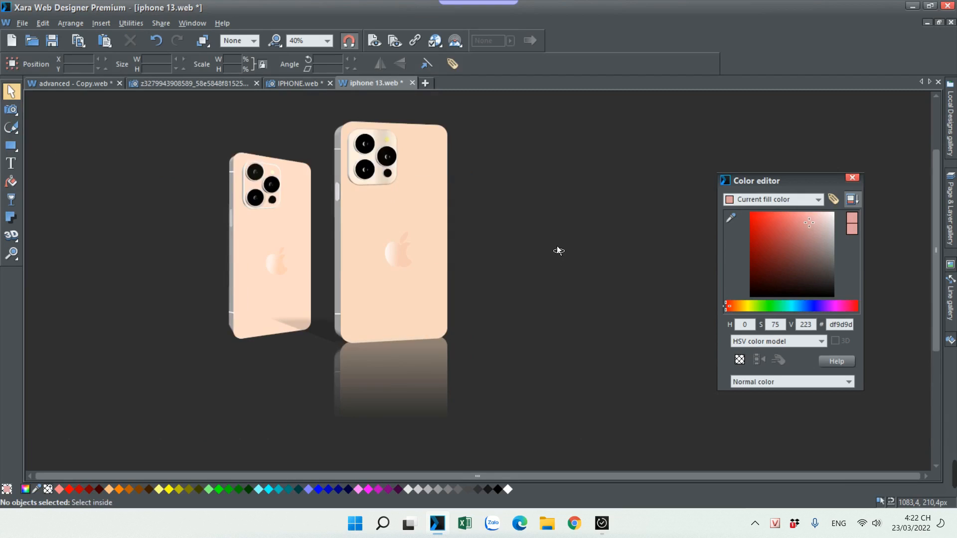
pyautogui.scroll(-2, 558, 250)
# - Recolor the large phone's body from peach to red (c82424)
pyautogui.click(418, 213)
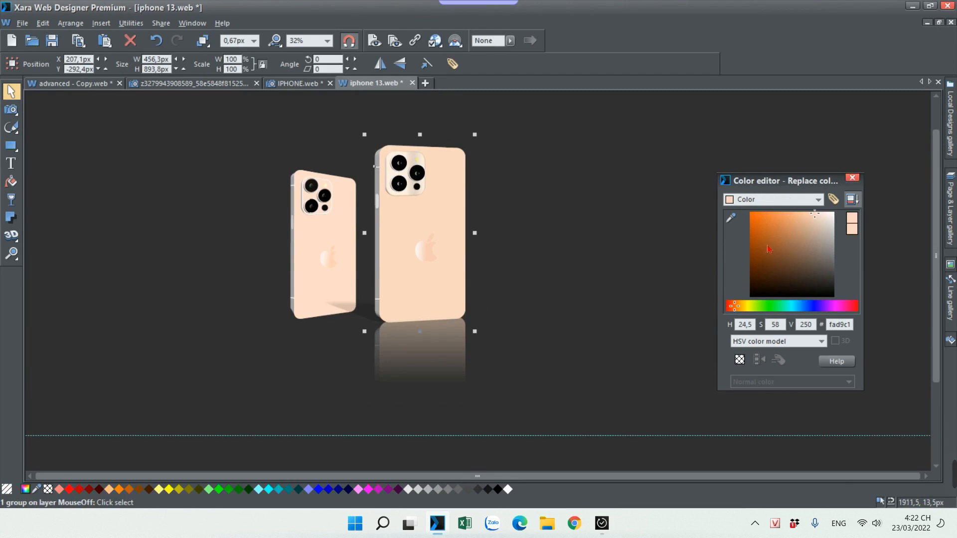
pyautogui.moveTo(816, 212); pyautogui.dragTo(732, 220)
pyautogui.moveTo(745, 313); pyautogui.dragTo(724, 309)
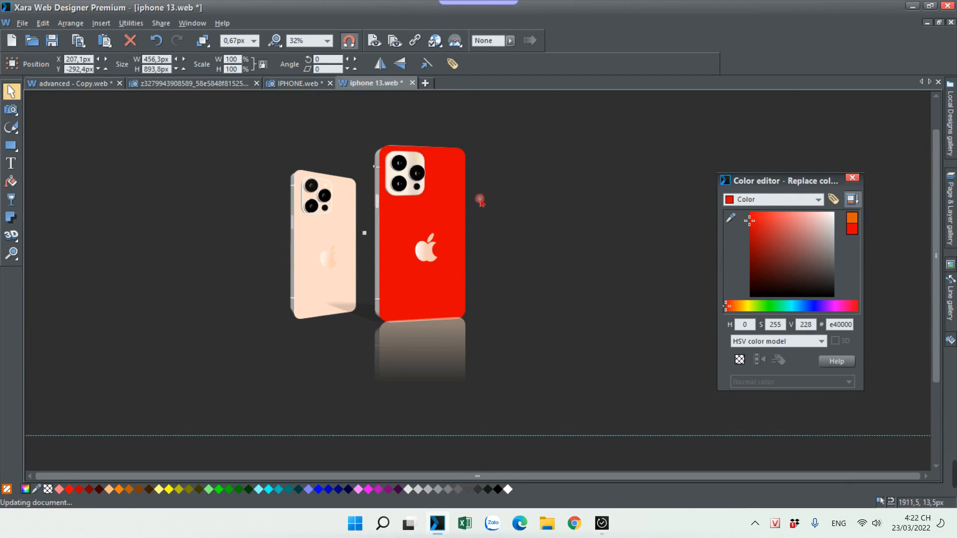
pyautogui.click(413, 160)
pyautogui.moveTo(764, 231); pyautogui.dragTo(767, 231)
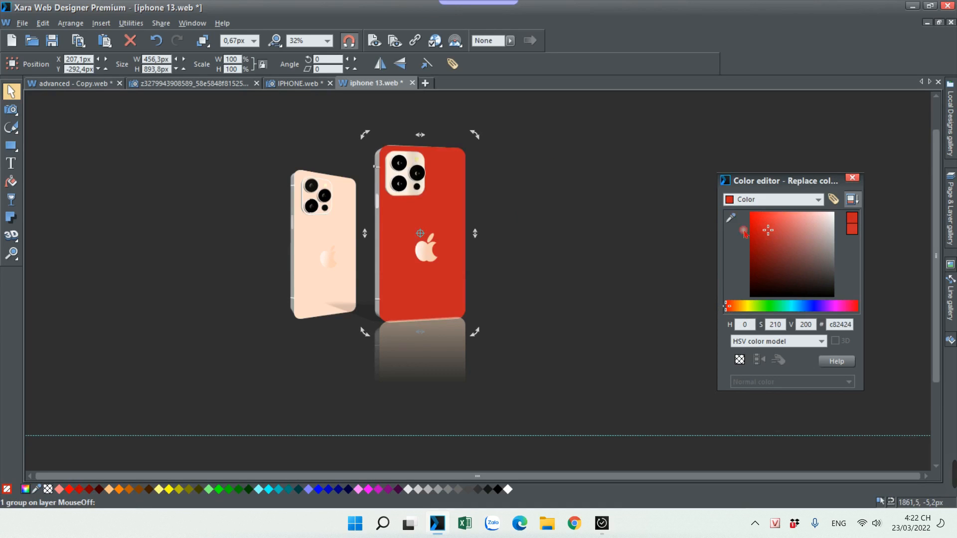
pyautogui.click(658, 189)
# - Try recoloring the highlight overlay on the red phone's camera module and undo it
pyautogui.doubleClick(420, 155)
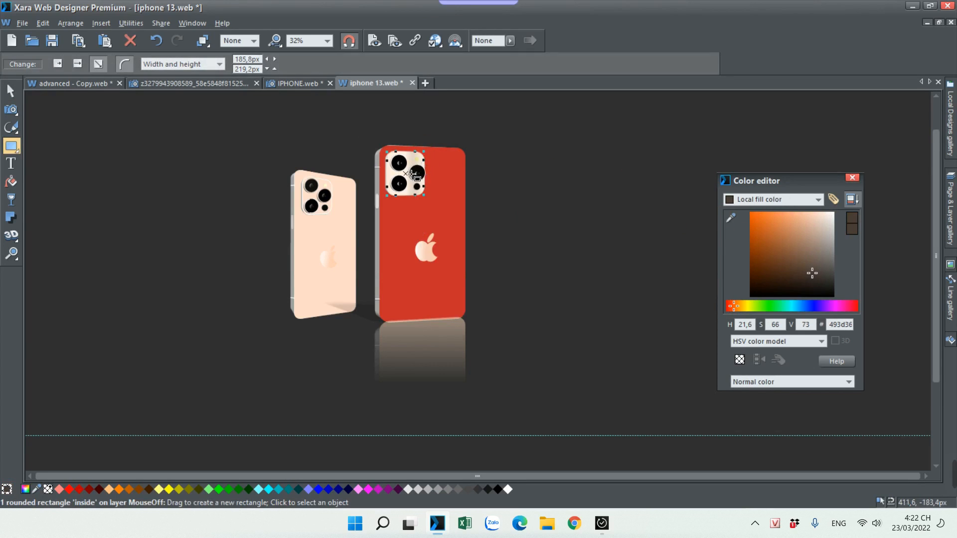
pyautogui.click(754, 233)
pyautogui.hotkey('ctrl', 'z')
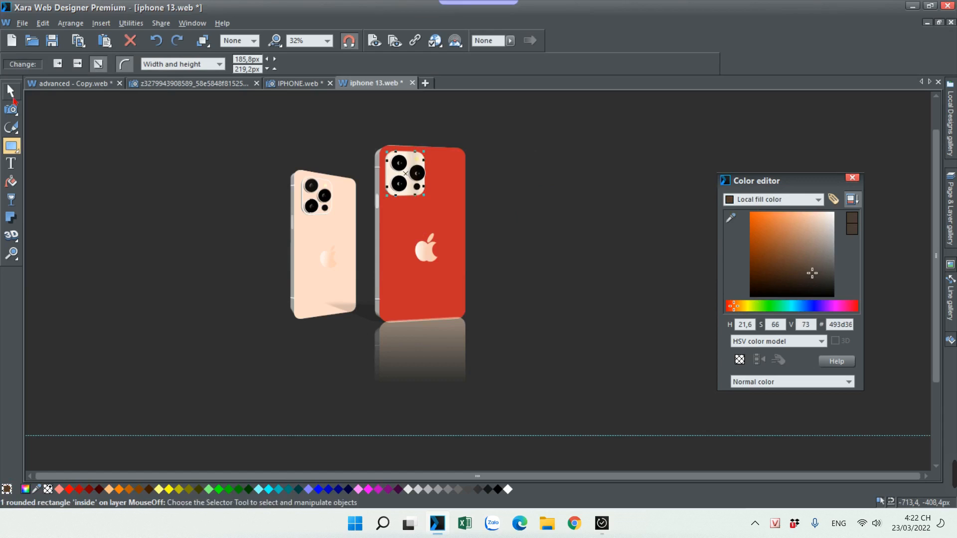
pyautogui.click(11, 92)
pyautogui.click(117, 105)
# - Try moving the highlighted part of the red phone's camera module left and undo the move
pyautogui.scroll(2, 329, 174)
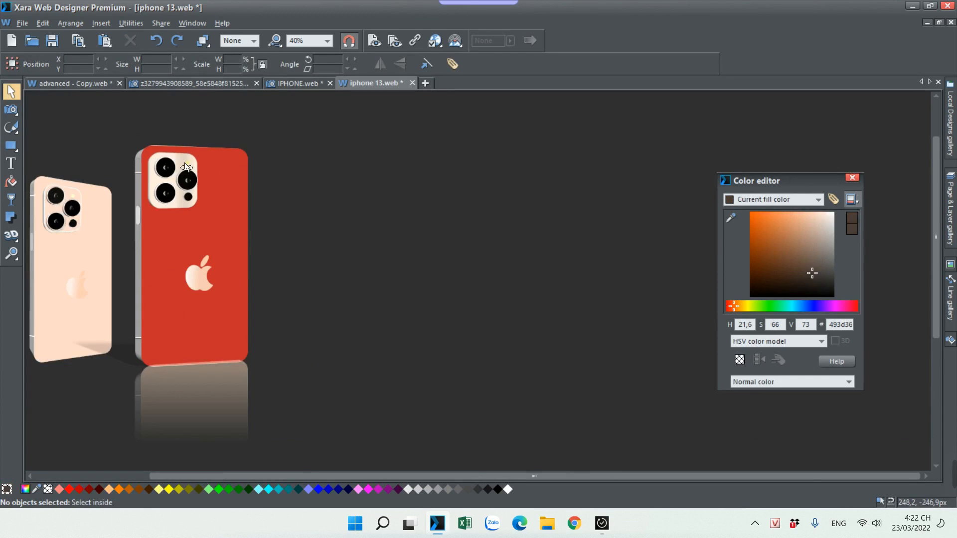
pyautogui.scroll(5, 167, 164)
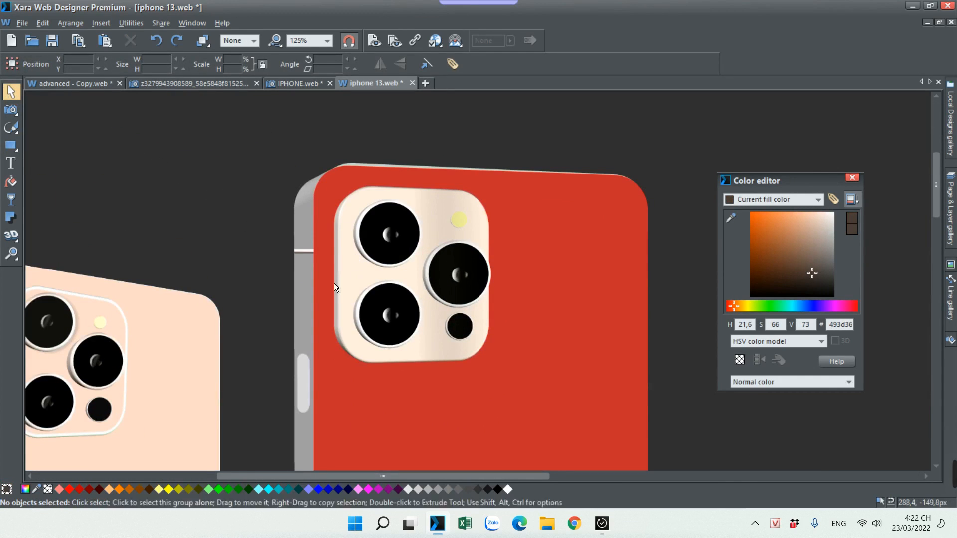
pyautogui.moveTo(374, 269); pyautogui.dragTo(271, 268)
pyautogui.scroll(-2, 271, 268)
pyautogui.hotkey('ctrl', 'z')
# - Fill the highlight overlay on the red phone's camera module with orange (dd7236)
pyautogui.keyDown('ctrl'); pyautogui.click(543, 241); pyautogui.keyUp('ctrl')
pyautogui.scroll(-2, 503, 243)
pyautogui.keyDown('ctrl'); pyautogui.doubleClick(457, 236); pyautogui.keyUp('ctrl')
pyautogui.click(770, 223)
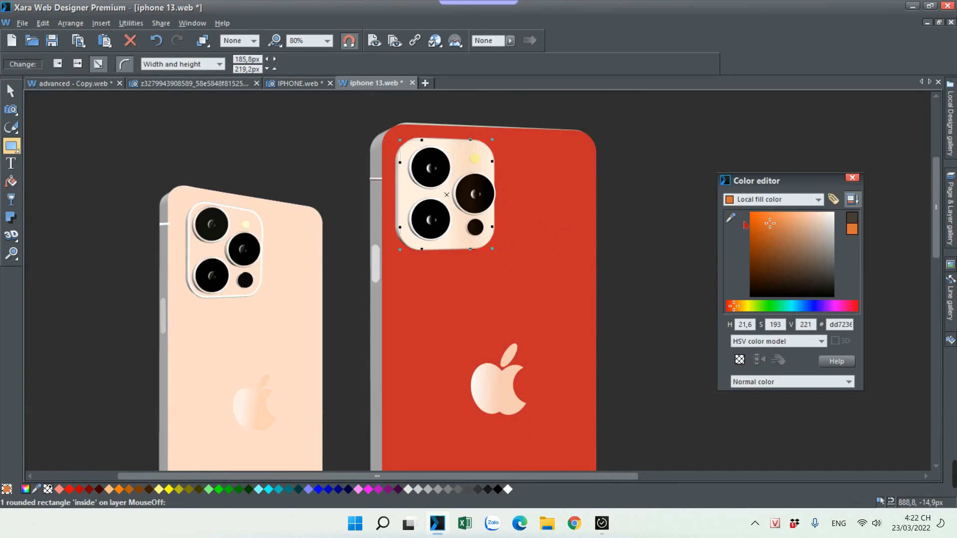
# - Recolor the highlight overlay on the large phone's camera module to the red (c82c2c) sampled from the phone's body
pyautogui.moveTo(730, 218); pyautogui.dragTo(568, 272)
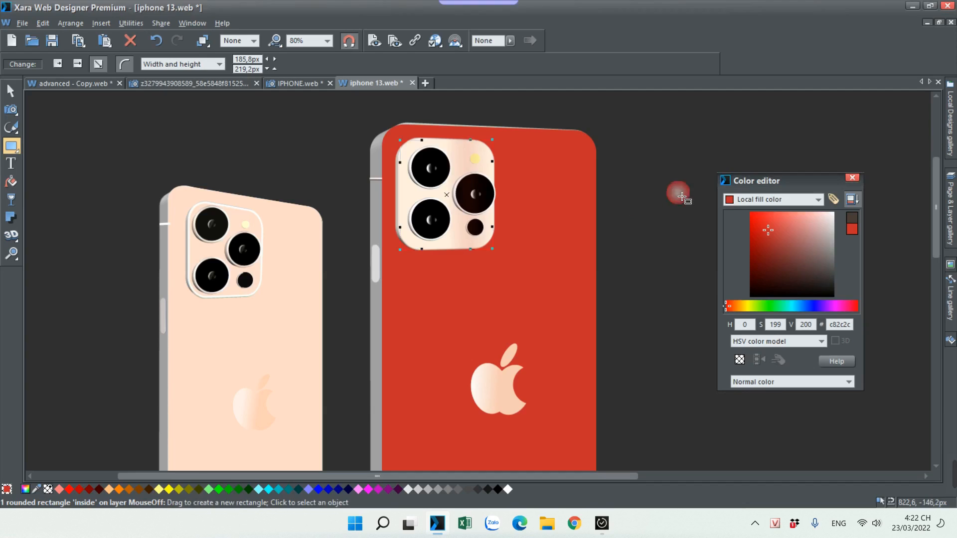
pyautogui.click(17, 94)
pyautogui.click(445, 169)
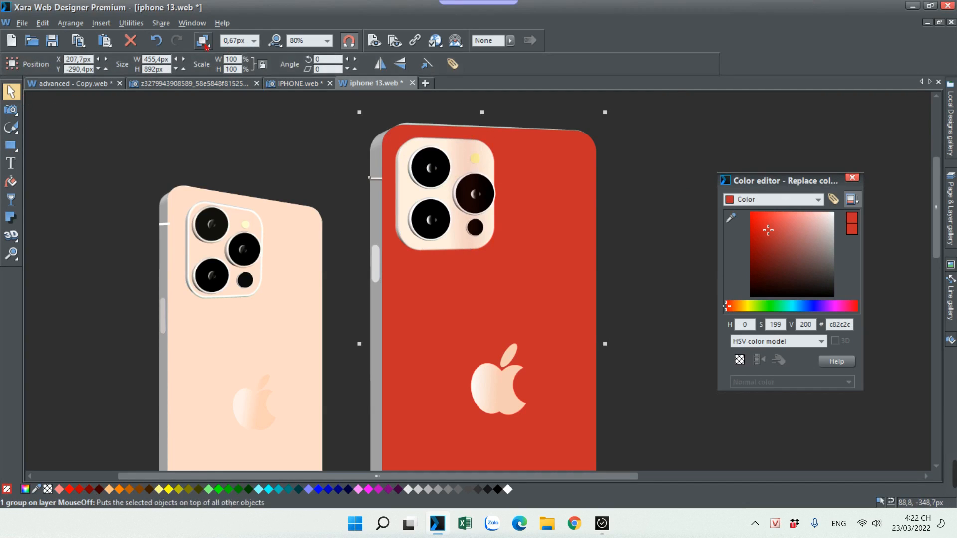
pyautogui.moveTo(203, 43)
pyautogui.click(317, 52)
# - Try moving the highlight overlay off the red phone's camera module and recoloring the module base with sampled red, and undo it
pyautogui.click(454, 195)
pyautogui.moveTo(463, 166)
pyautogui.mouseDown()
pyautogui.moveTo(608, 171)
pyautogui.moveTo(664, 188)
pyautogui.mouseUp()
pyautogui.click(470, 159)
pyautogui.moveTo(731, 218); pyautogui.dragTo(554, 269)
pyautogui.click(690, 127)
pyautogui.click(447, 139)
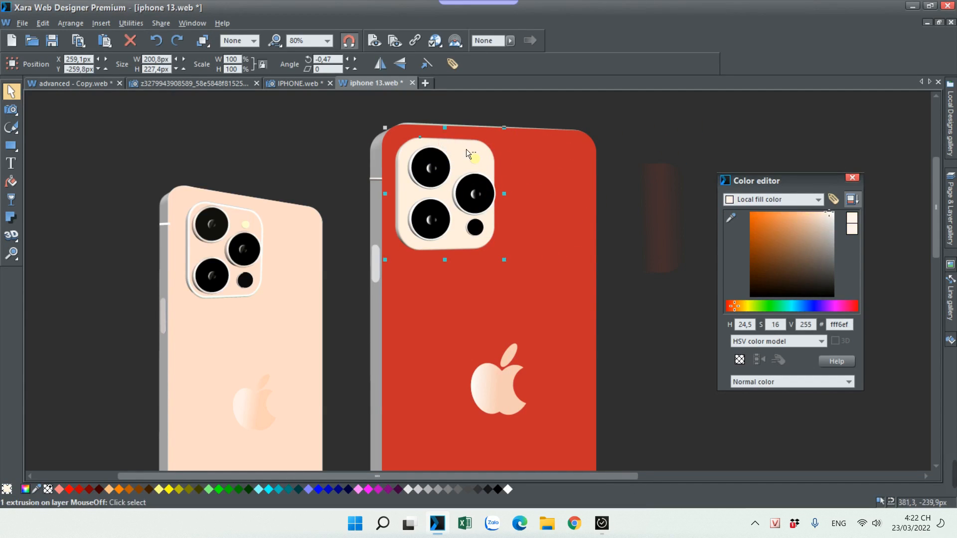
pyautogui.moveTo(730, 218); pyautogui.dragTo(556, 255)
pyautogui.moveTo(765, 226)
pyautogui.mouseDown()
pyautogui.moveTo(787, 213)
pyautogui.moveTo(745, 255)
pyautogui.moveTo(785, 215)
pyautogui.moveTo(835, 243)
pyautogui.moveTo(882, 301)
pyautogui.moveTo(833, 257)
pyautogui.moveTo(792, 249)
pyautogui.moveTo(641, 149)
pyautogui.mouseUp()
pyautogui.click(353, 324)
pyautogui.hotkey('ctrl', 'z')
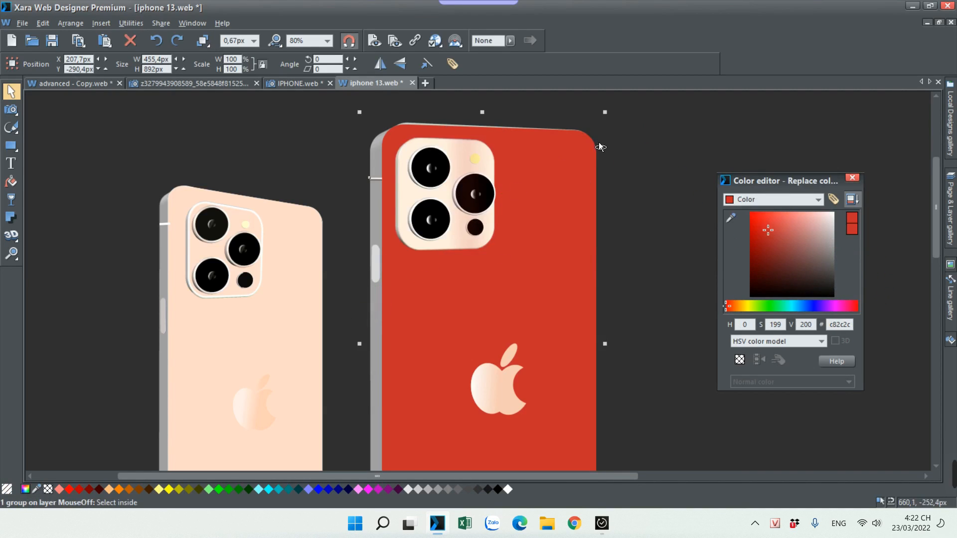
# - Move the large phone's floor reflection slightly down and recolor it to the red (c82c2c) sampled from the phone's body
pyautogui.click(632, 142)
pyautogui.scroll(-2, 512, 218)
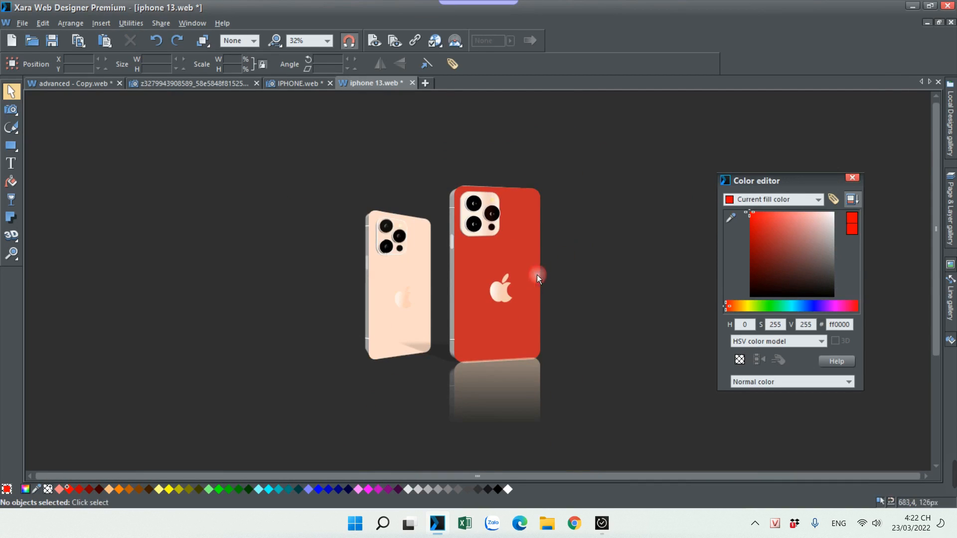
pyautogui.scroll(-2, 504, 311)
pyautogui.scroll(-1, 502, 304)
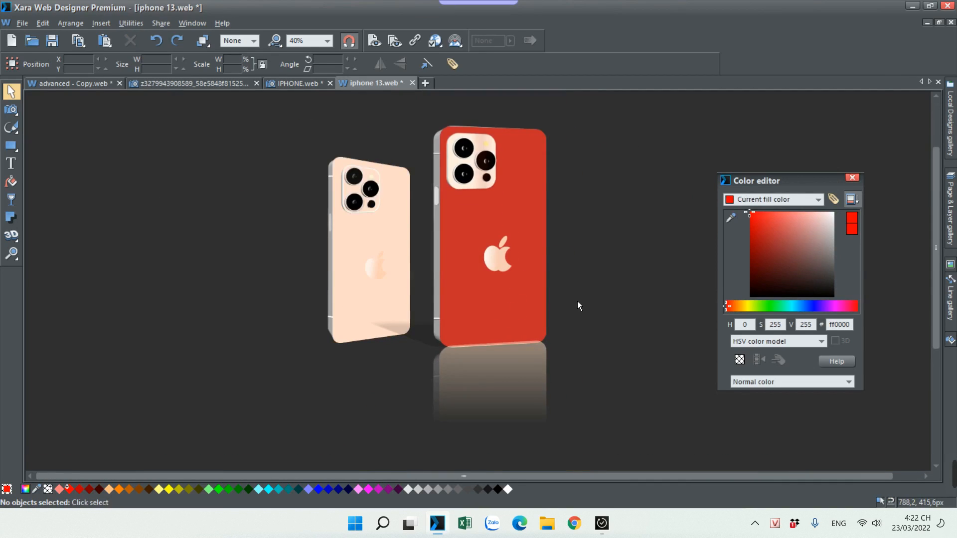
pyautogui.moveTo(492, 378); pyautogui.dragTo(494, 385)
pyautogui.moveTo(731, 217); pyautogui.dragTo(518, 251)
pyautogui.click(601, 213)
pyautogui.scroll(-2, 558, 264)
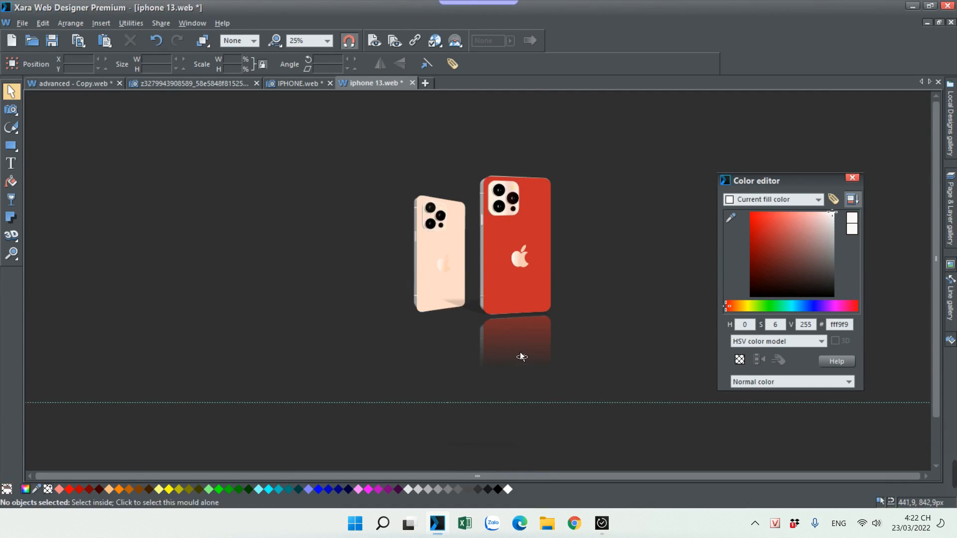
pyautogui.scroll(2, 522, 349)
pyautogui.scroll(2, 526, 348)
pyautogui.click(528, 334)
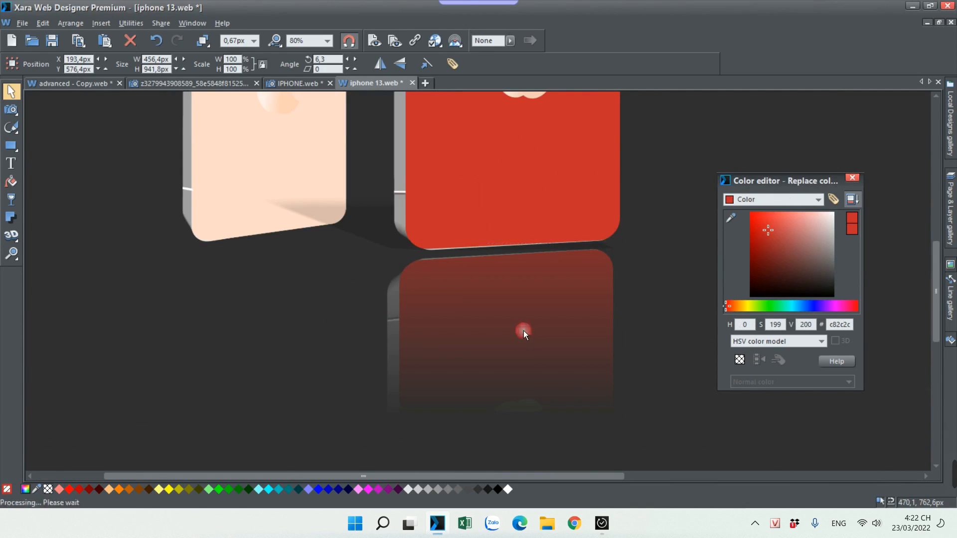
pyautogui.click(612, 309)
# - Move the small peach phone farther left of the red phone and slightly higher, and clear the selection
pyautogui.moveTo(311, 242); pyautogui.dragTo(285, 264)
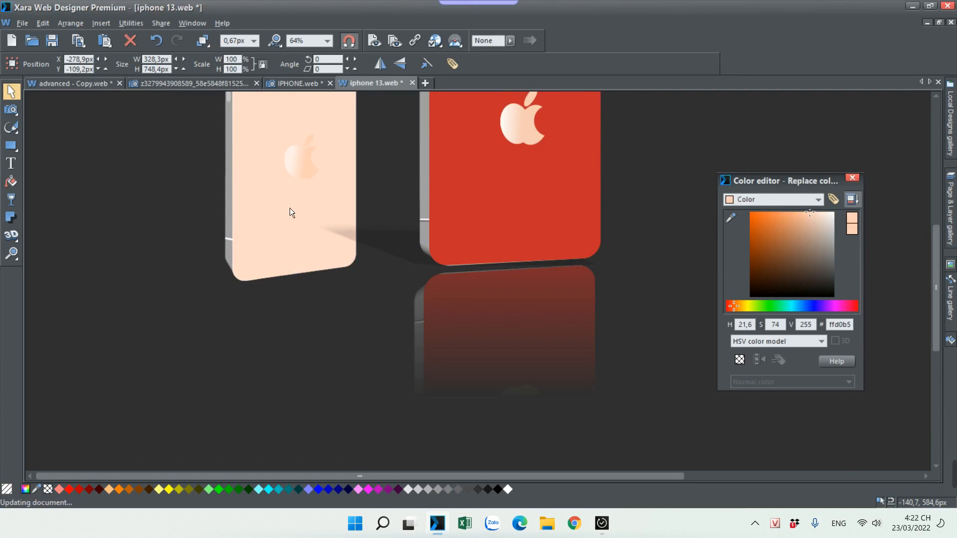
pyautogui.click(288, 328)
pyautogui.scroll(-2, 288, 329)
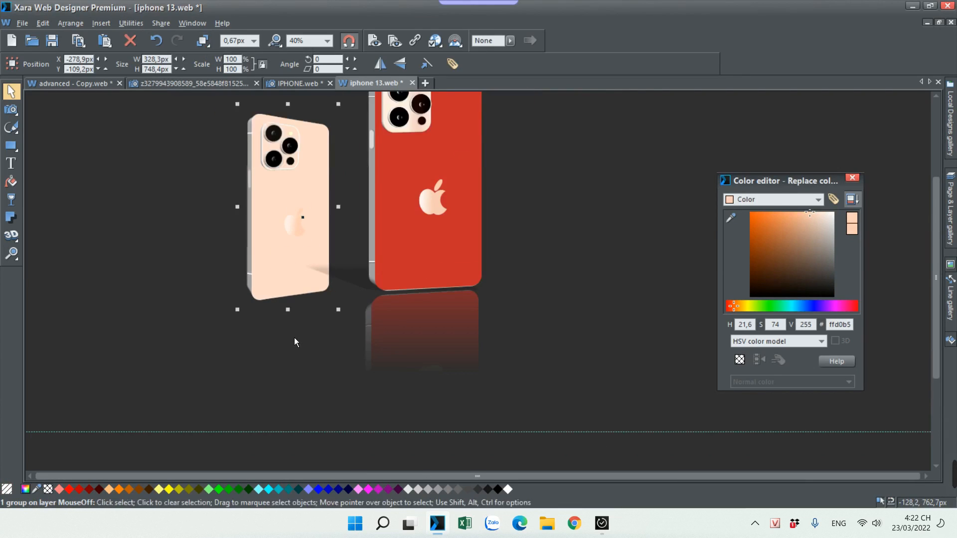
pyautogui.scroll(1, 309, 333)
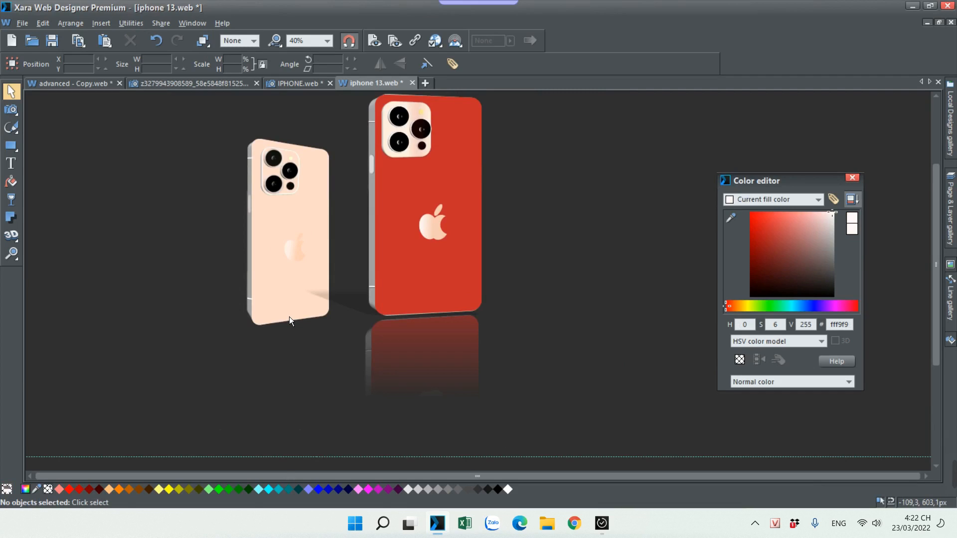
pyautogui.moveTo(293, 301); pyautogui.dragTo(291, 275)
pyautogui.press('Escape')
pyautogui.scroll(-2, 434, 362)
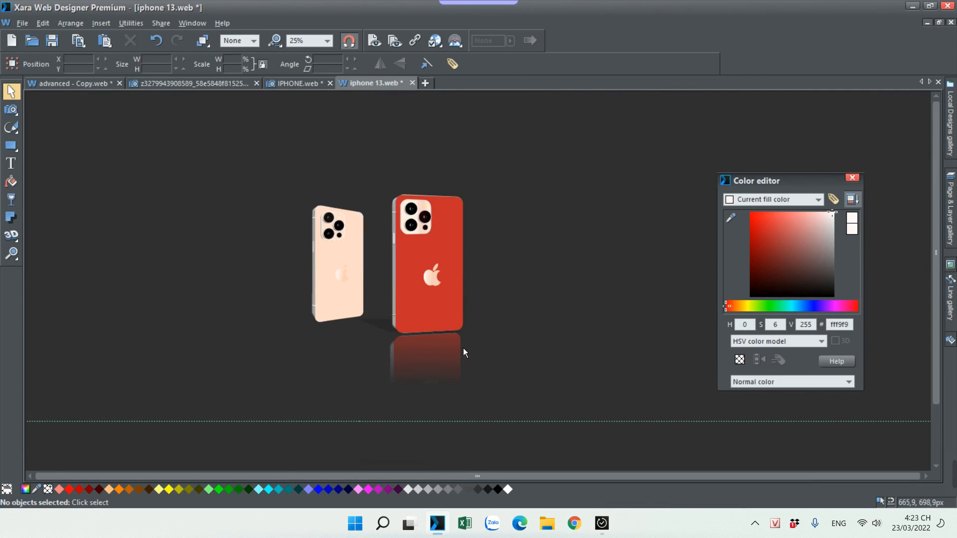